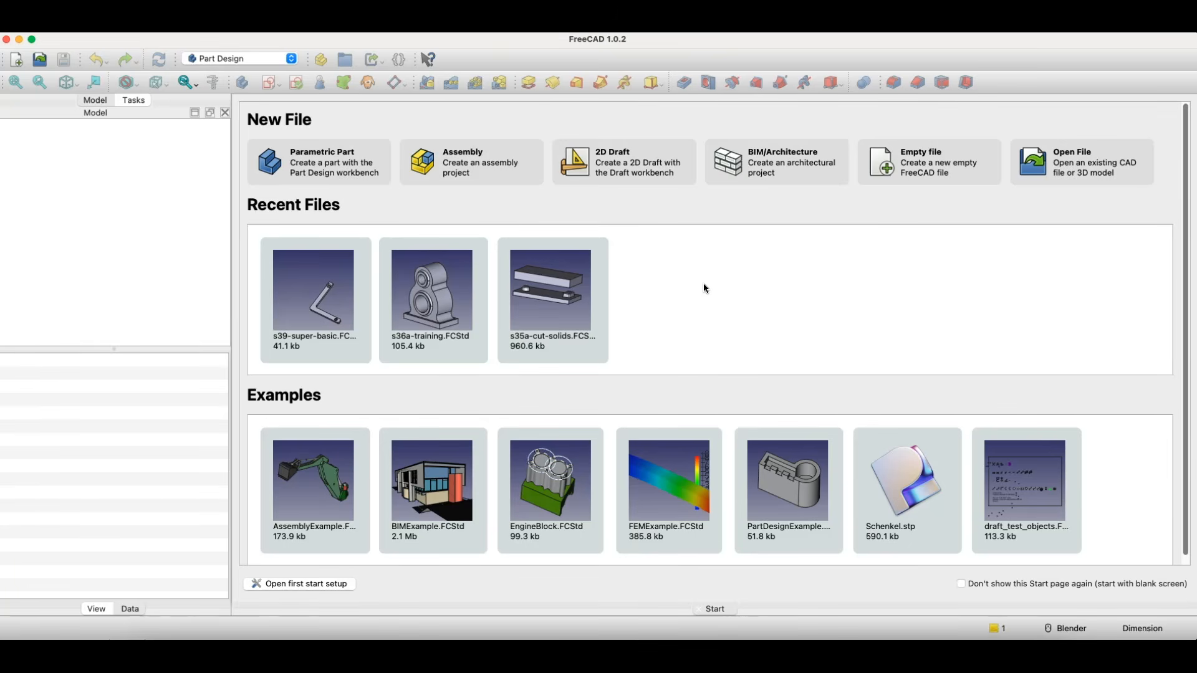
# - Create a new parametric part document
pyautogui.click(344, 167)
pyautogui.click(342, 174)
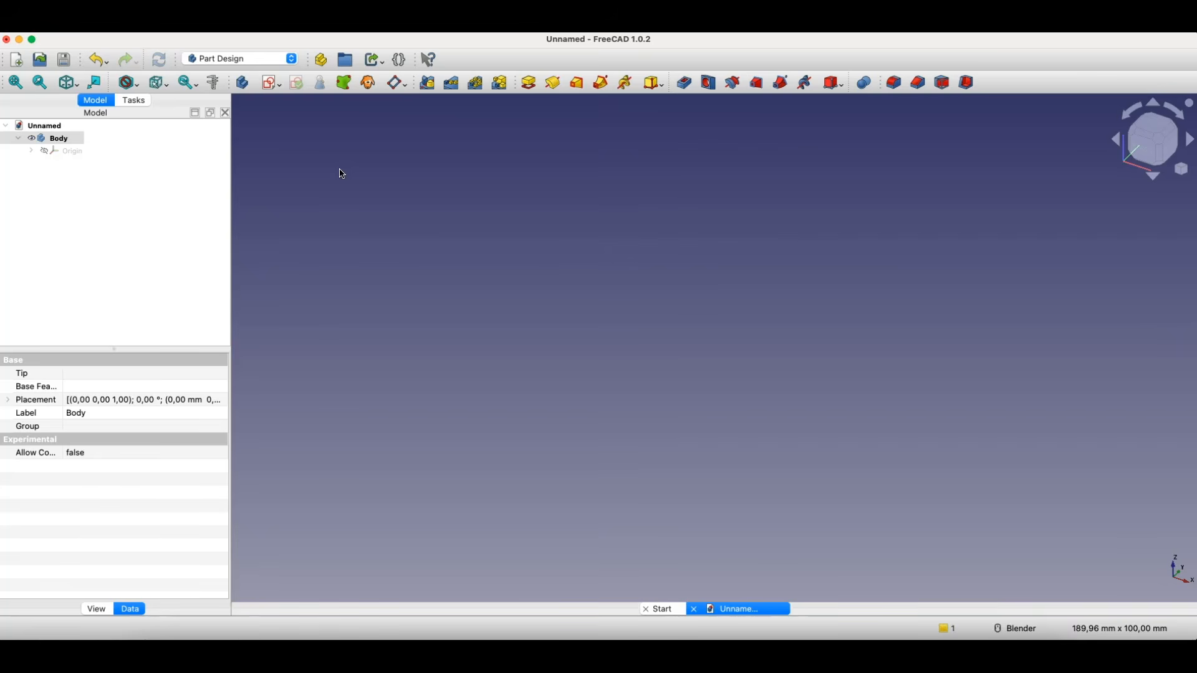
# - On the XY plane, sketch a rectangle about 58 by 34 mm with one corner at the origin, and close the sketch
pyautogui.click(272, 87)
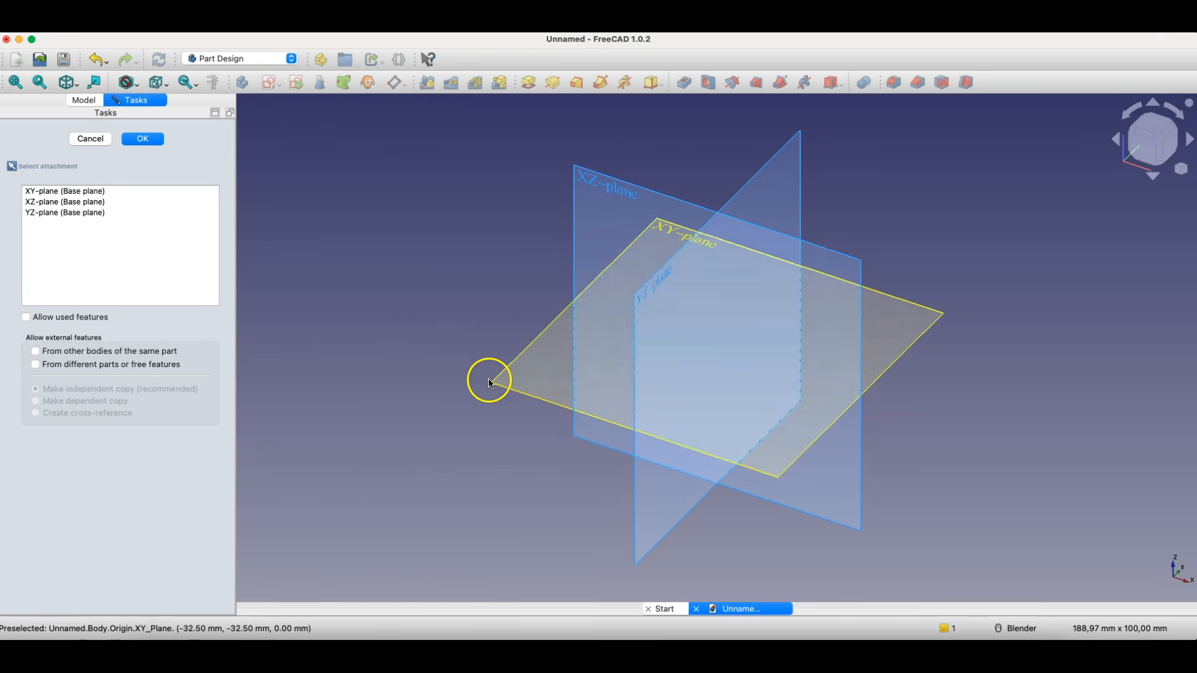
pyautogui.click(664, 230)
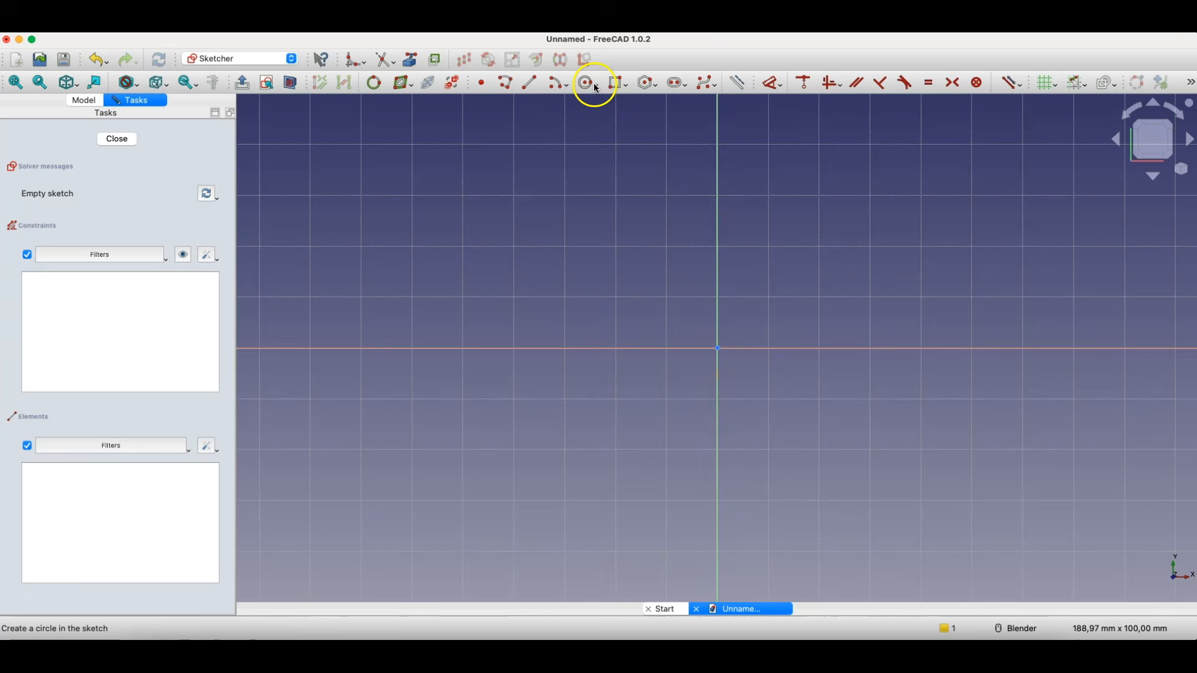
pyautogui.click(616, 83)
pyautogui.click(718, 347)
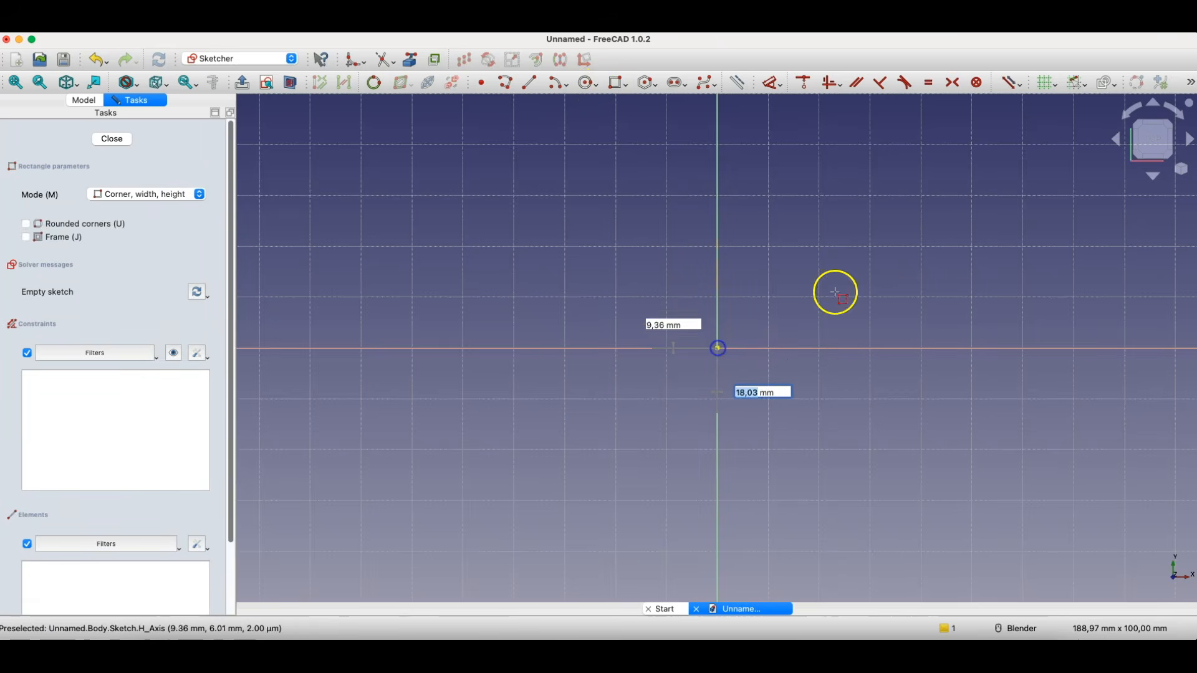
pyautogui.click(1011, 174)
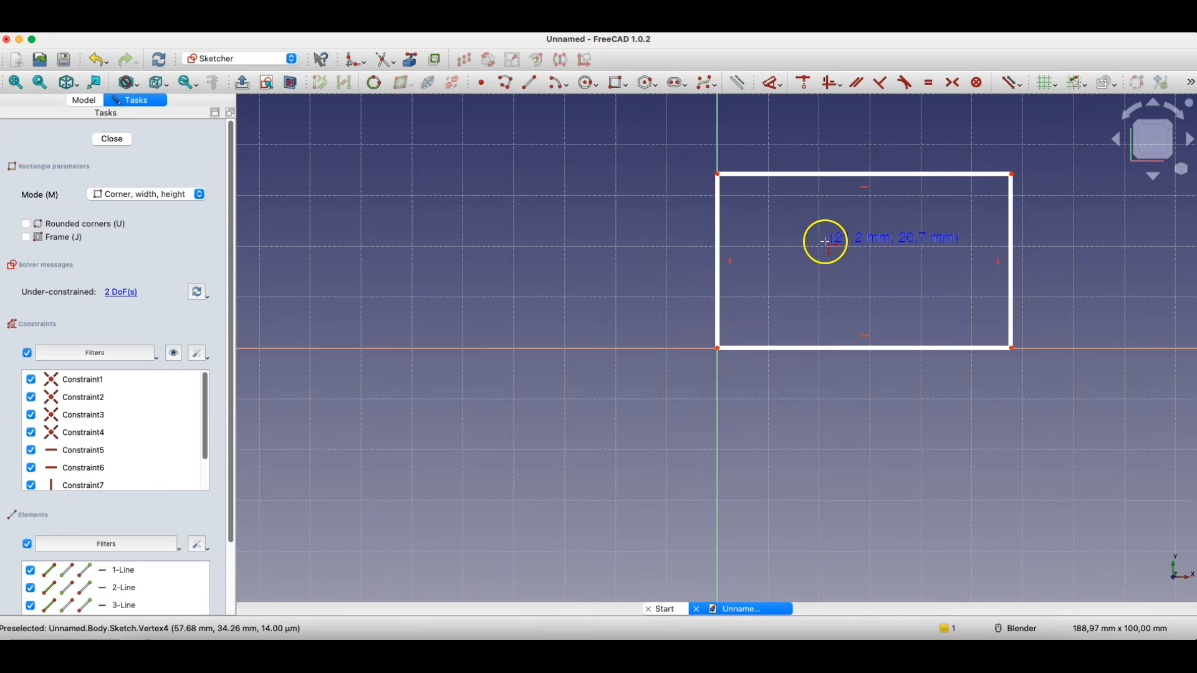
pyautogui.click(113, 139)
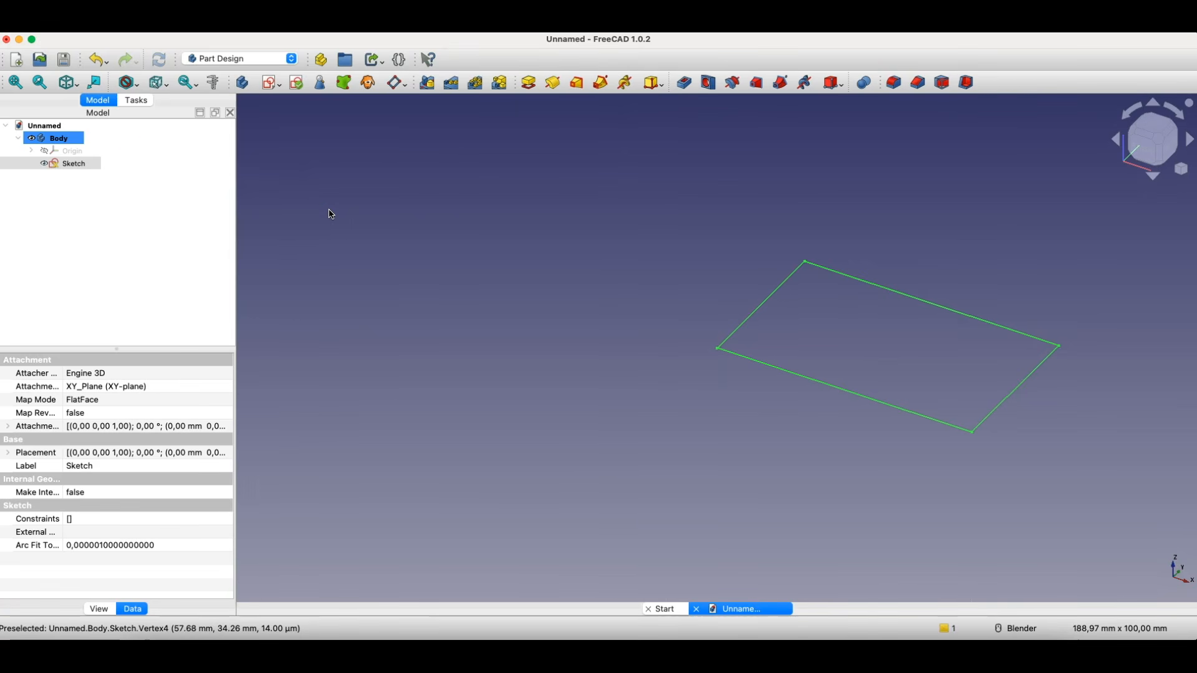
# - Pad the rectangle sketch to a length of 14 mm
pyautogui.click(529, 83)
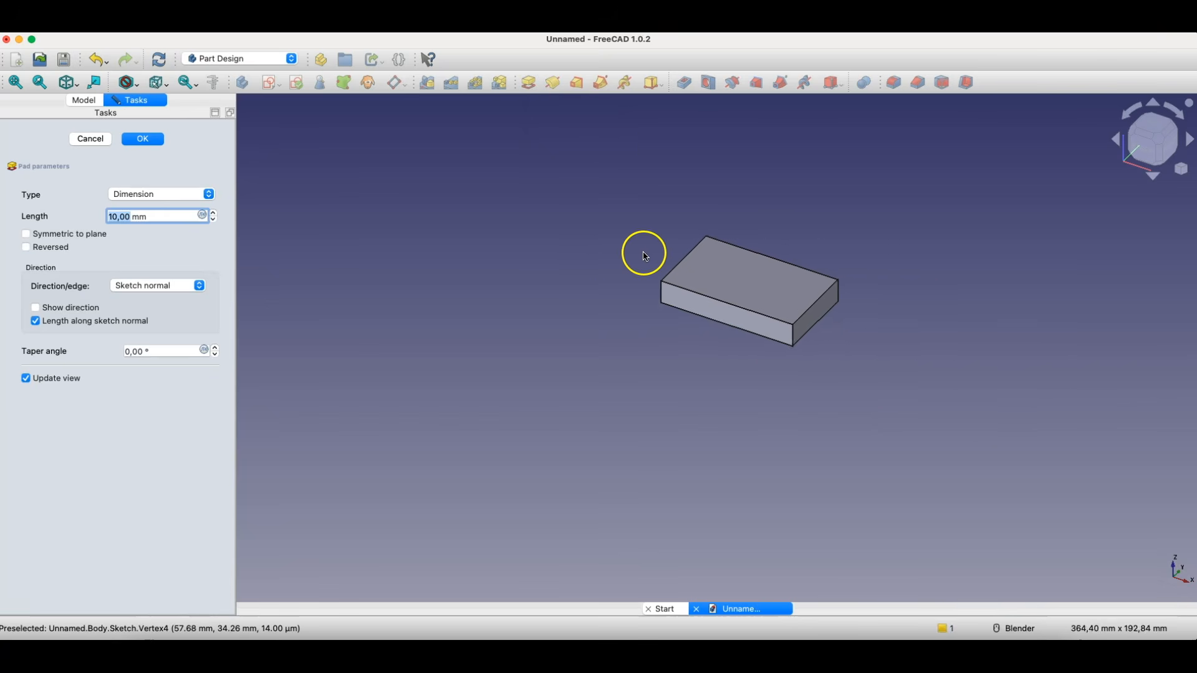
pyautogui.scroll(3, 924, 257)
pyautogui.scroll(1, 539, 249)
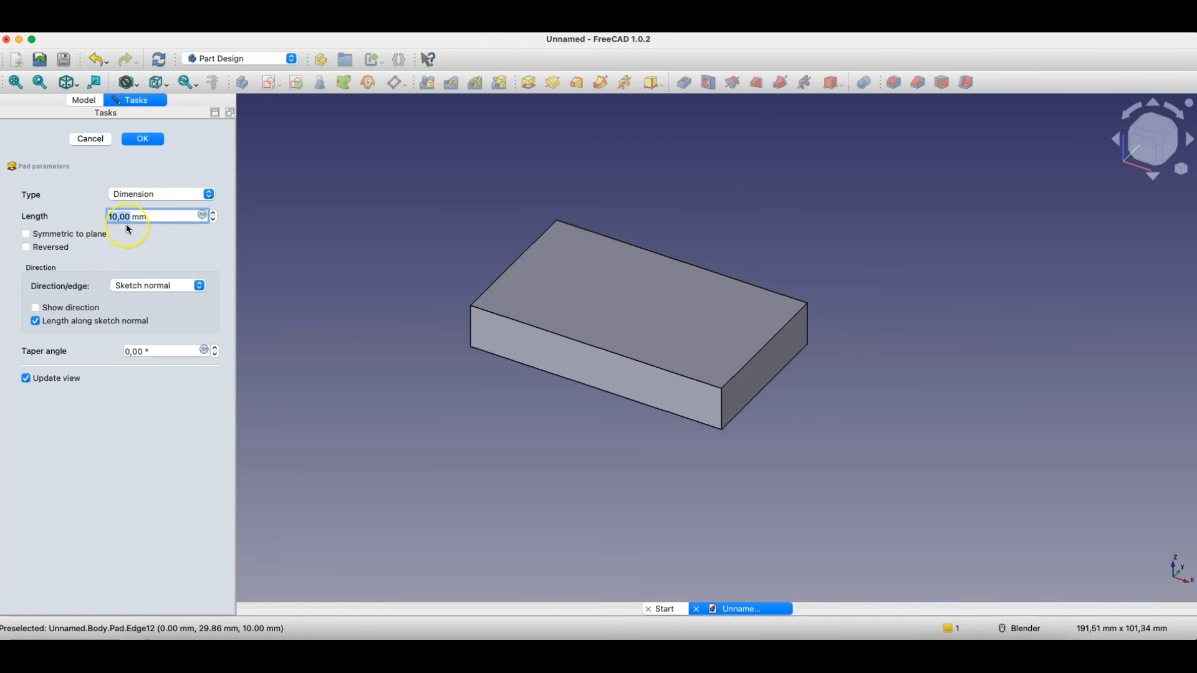
pyautogui.click(172, 256)
pyautogui.click(213, 213)
pyautogui.click(215, 222)
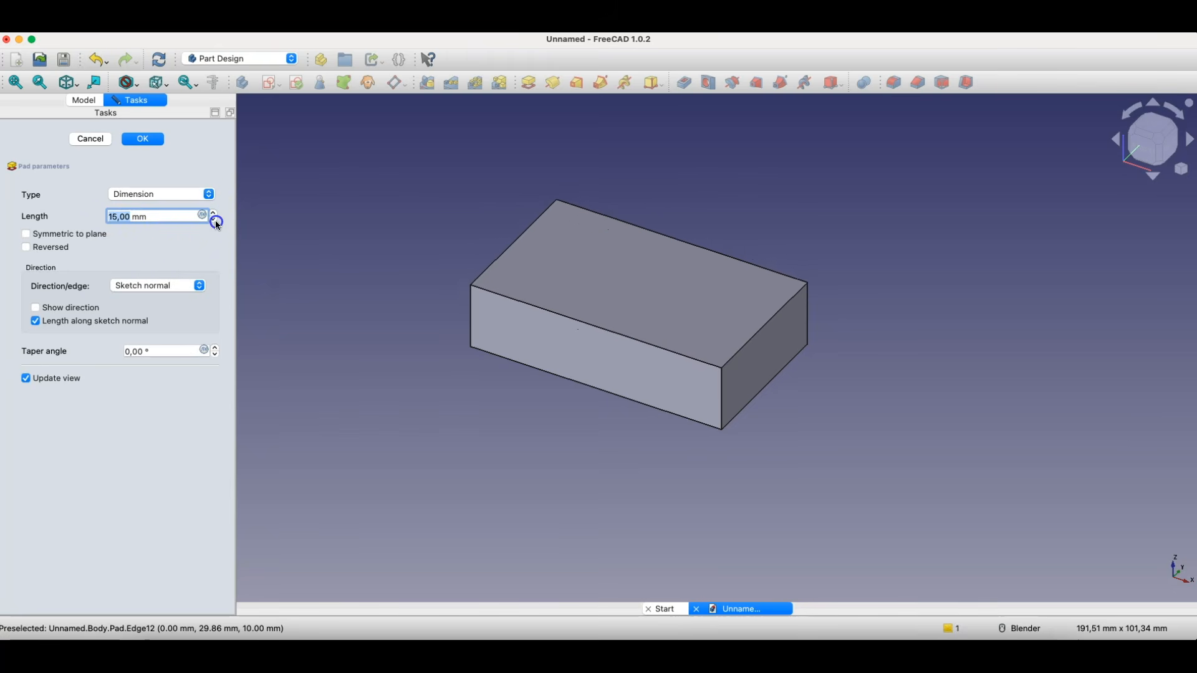
pyautogui.click(216, 222)
pyautogui.click(215, 222)
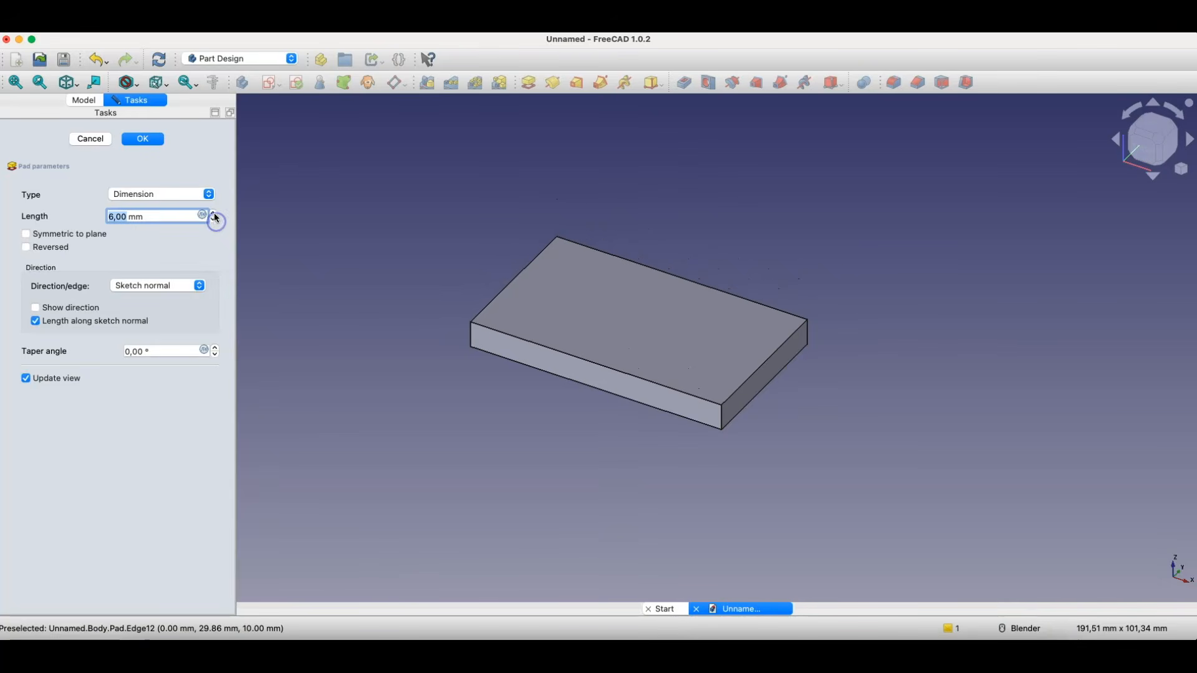
pyautogui.click(214, 213)
pyautogui.click(214, 213)
pyautogui.click(214, 213)
pyautogui.click(213, 214)
pyautogui.click(214, 213)
pyautogui.click(214, 213)
pyautogui.click(214, 213)
pyautogui.click(214, 213)
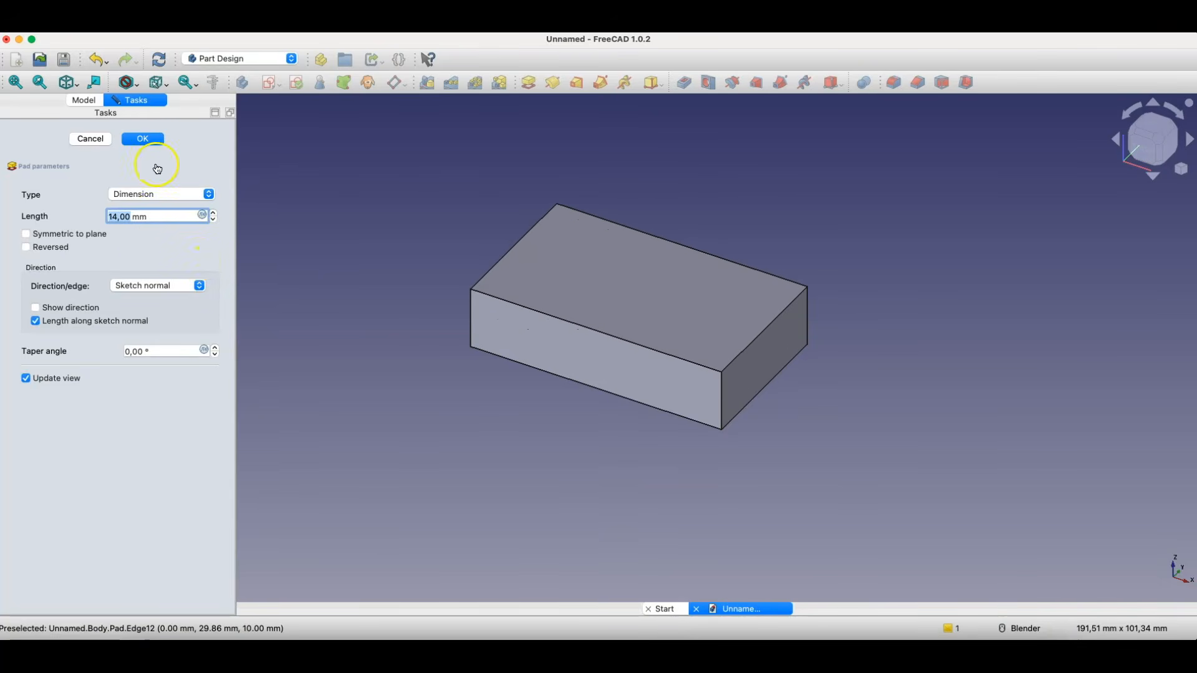
pyautogui.click(143, 138)
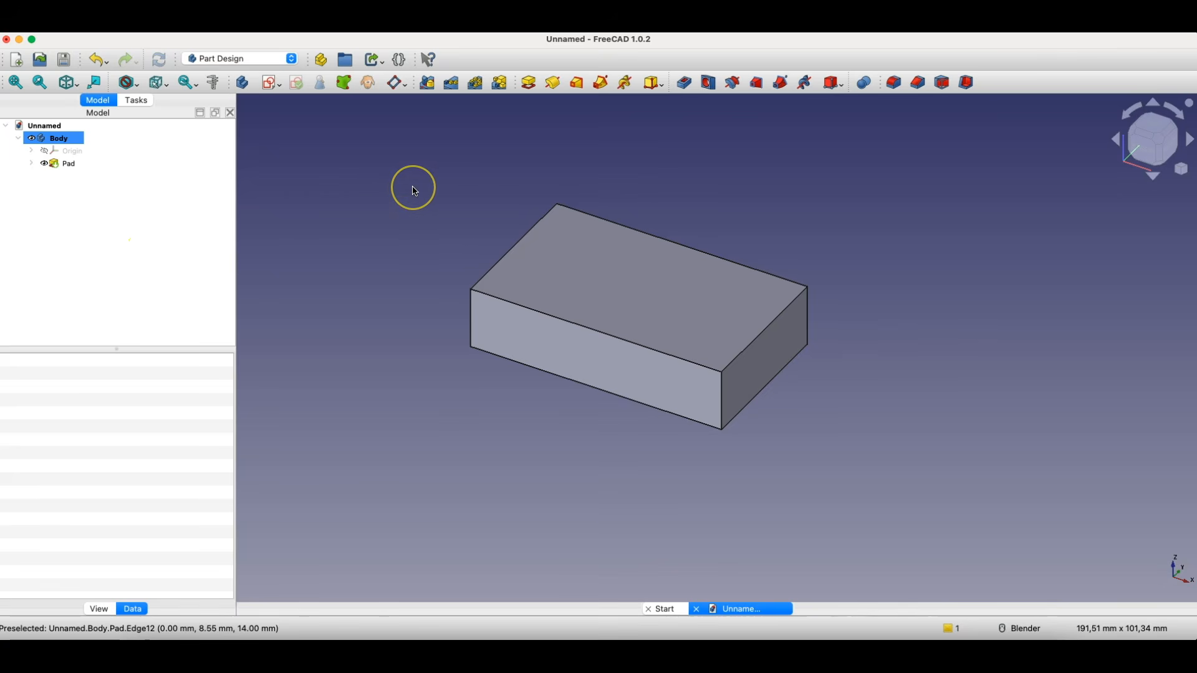
# - Delete the pad and its rectangle sketch from the body
pyautogui.click(58, 161)
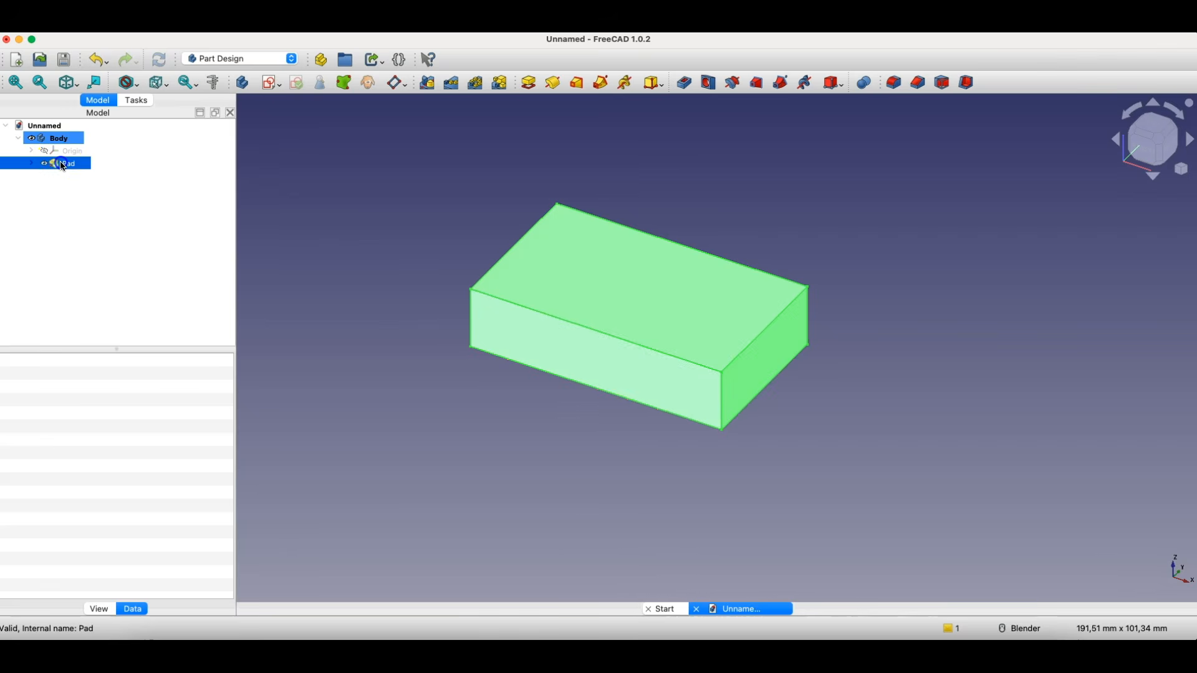
pyautogui.press('Delete')
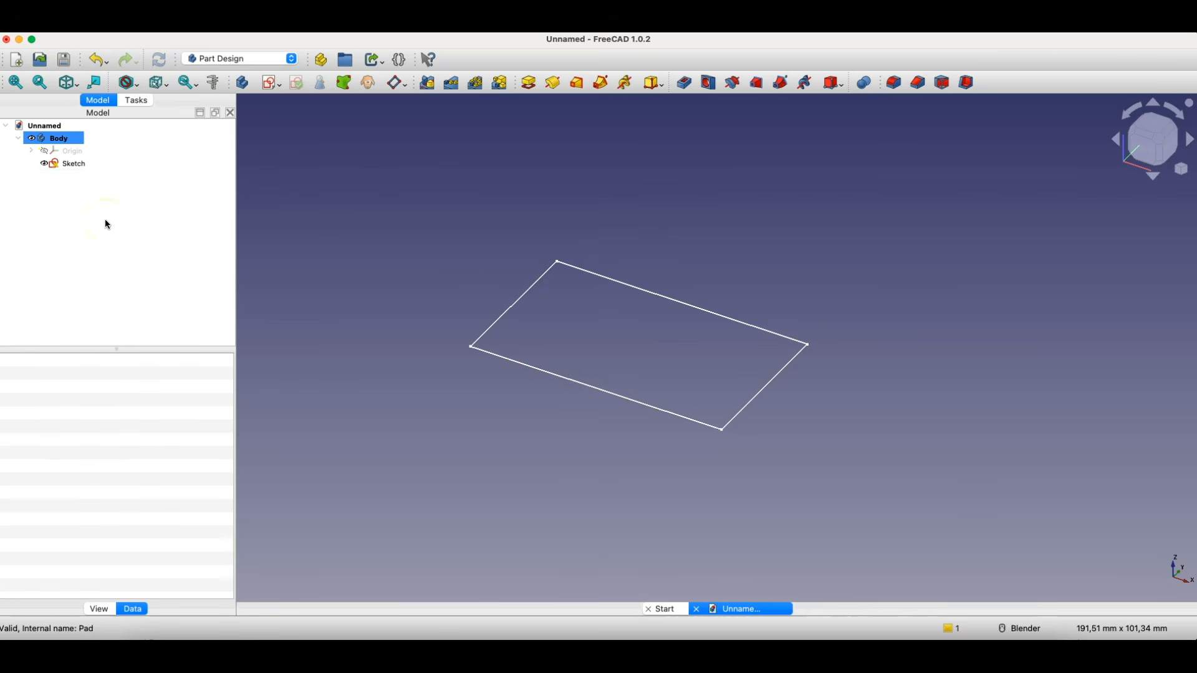
pyautogui.click(63, 165)
pyautogui.press('Delete')
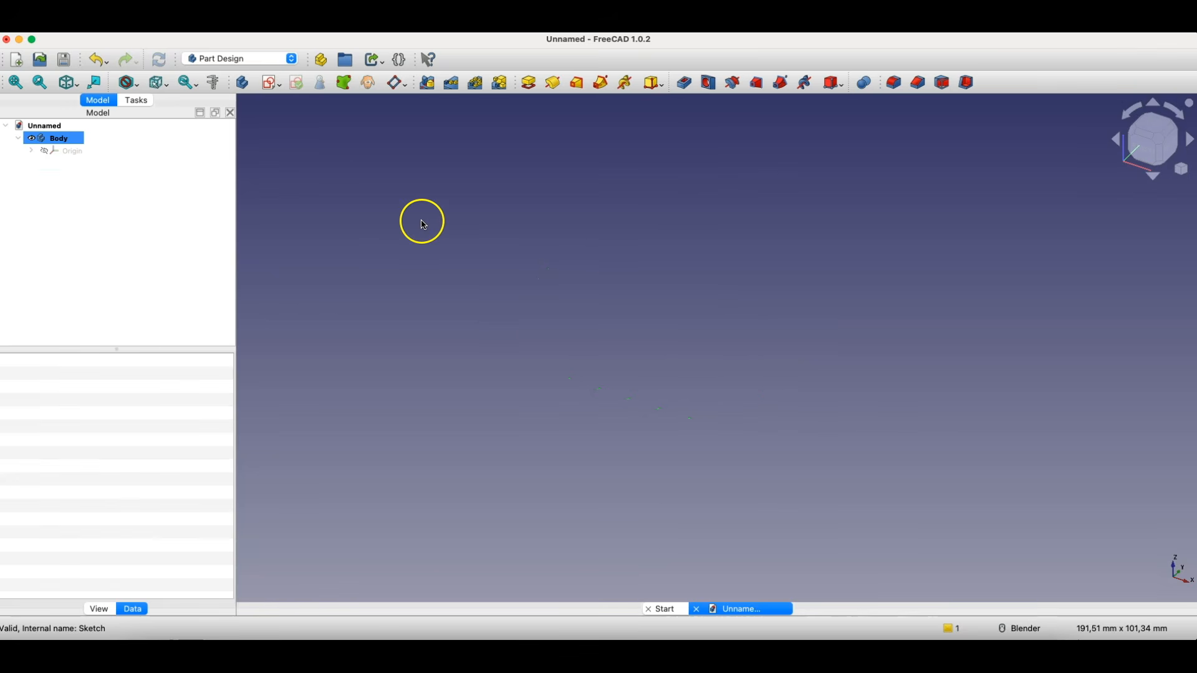
# - In a new sketch on the XZ plane, draw a polyline from the origin outlining two square teeth about 28 mm high
pyautogui.click(258, 84)
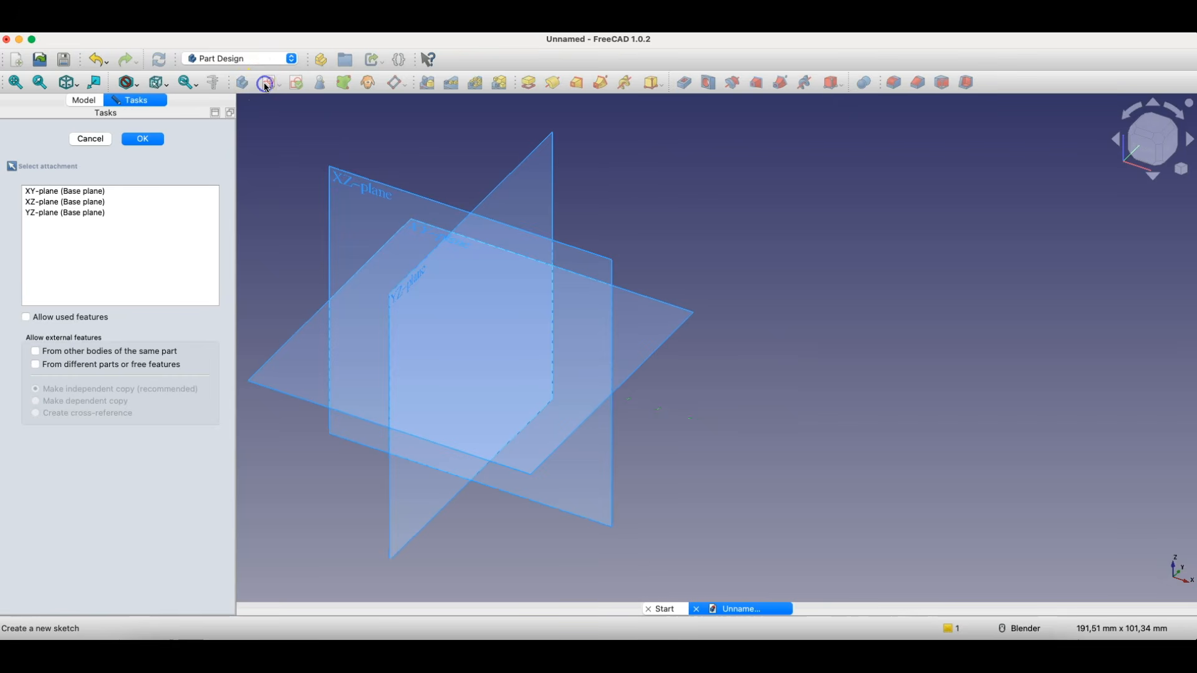
pyautogui.click(360, 193)
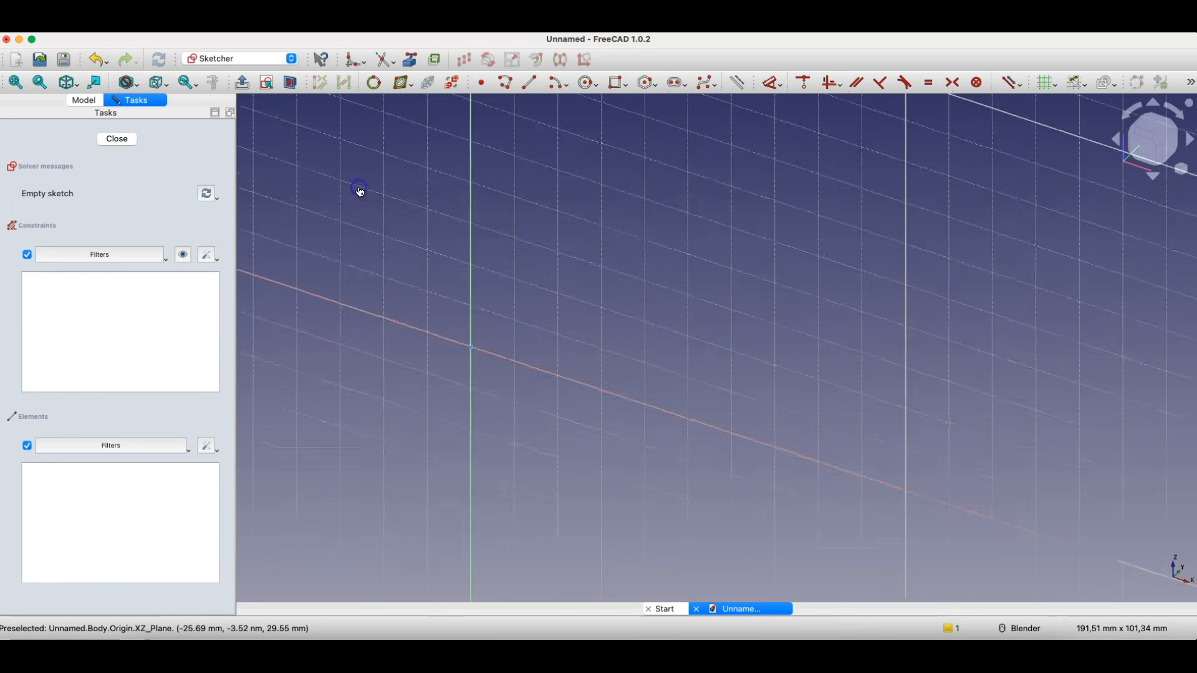
pyautogui.click(506, 83)
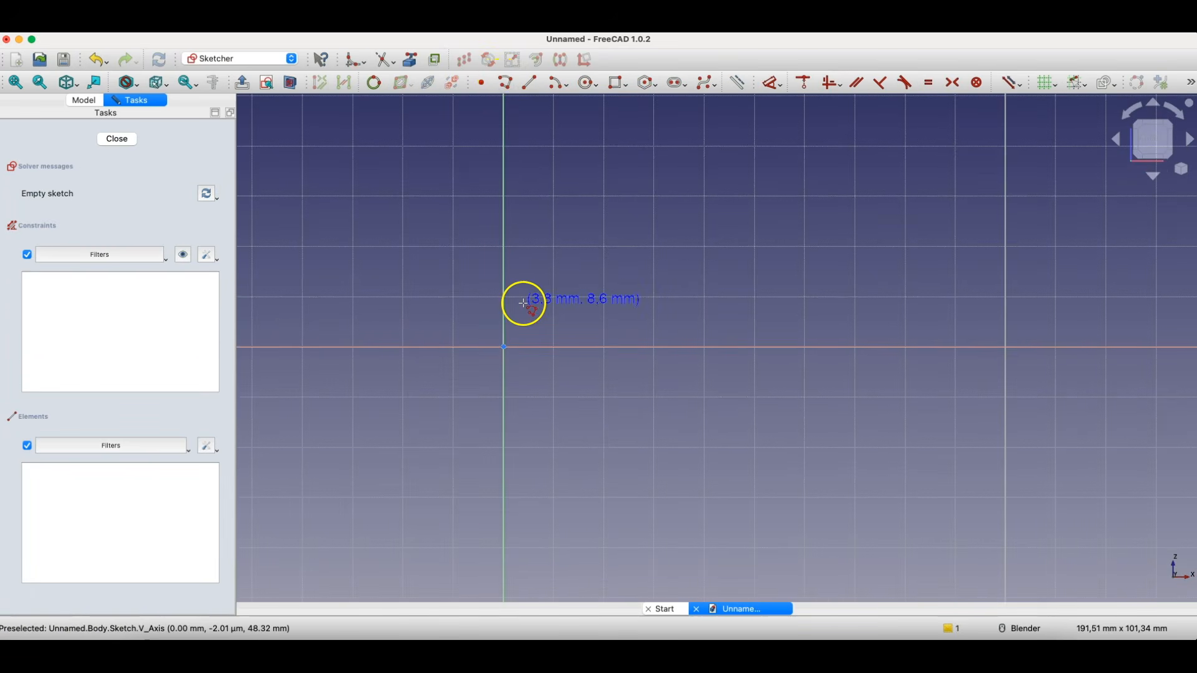
pyautogui.click(505, 344)
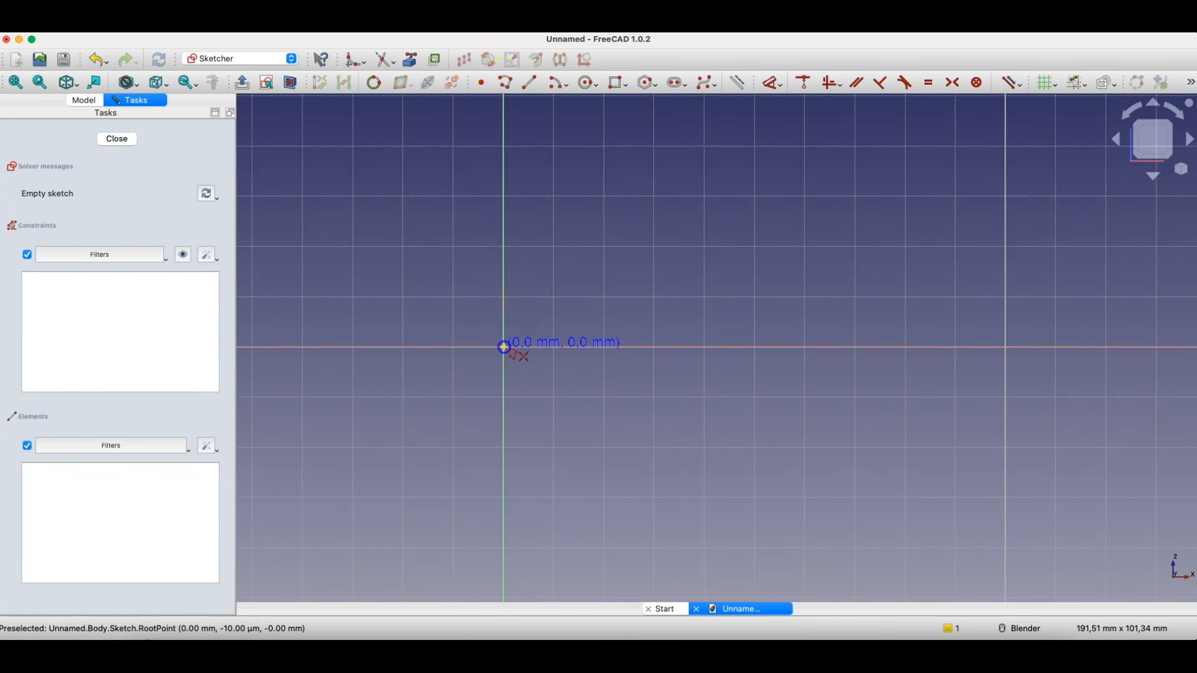
pyautogui.click(504, 204)
pyautogui.click(603, 203)
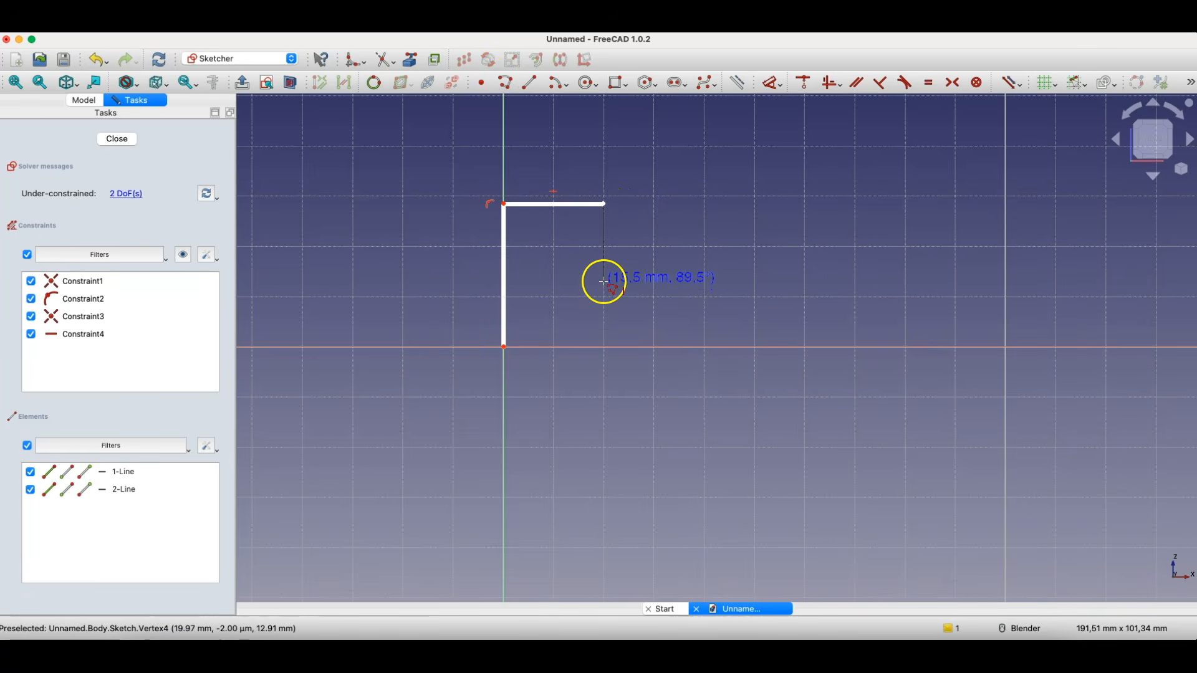
pyautogui.click(604, 282)
pyautogui.click(705, 282)
pyautogui.click(705, 203)
pyautogui.click(797, 204)
pyautogui.click(797, 288)
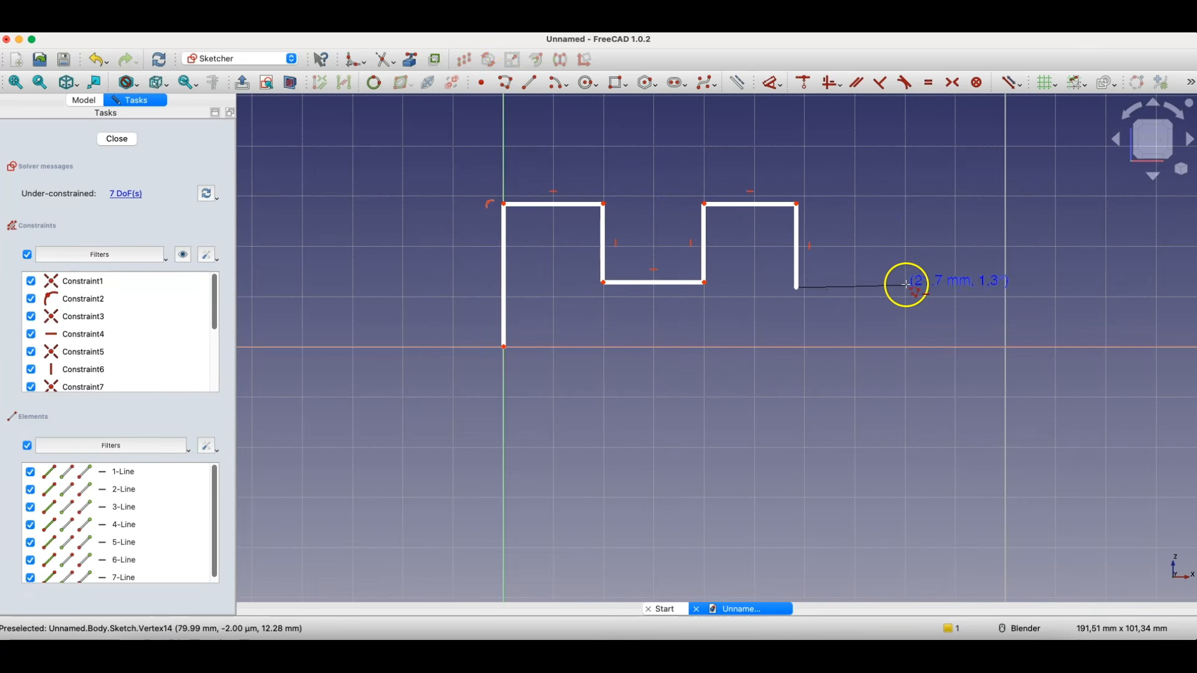
# - Continue the polyline with two more square teeth, drop to the horizontal axis and close the profile at the origin
pyautogui.click(903, 288)
pyautogui.click(902, 204)
pyautogui.click(993, 204)
pyautogui.click(993, 297)
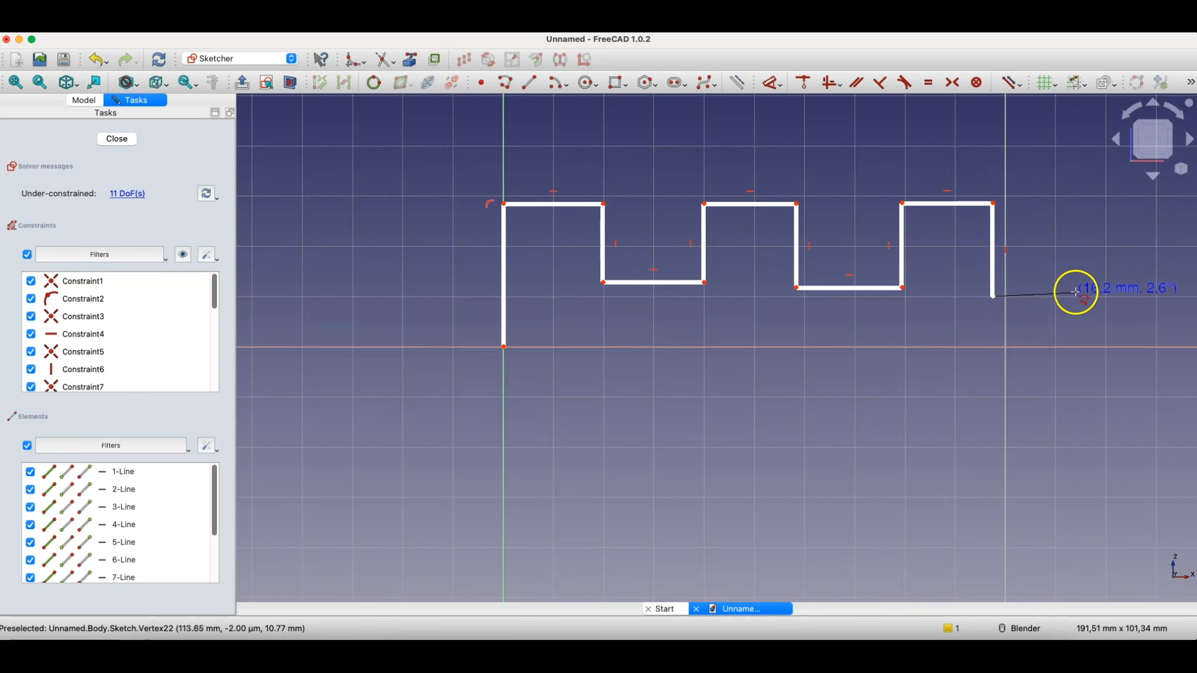
pyautogui.click(1077, 297)
pyautogui.click(1083, 204)
pyautogui.click(1164, 204)
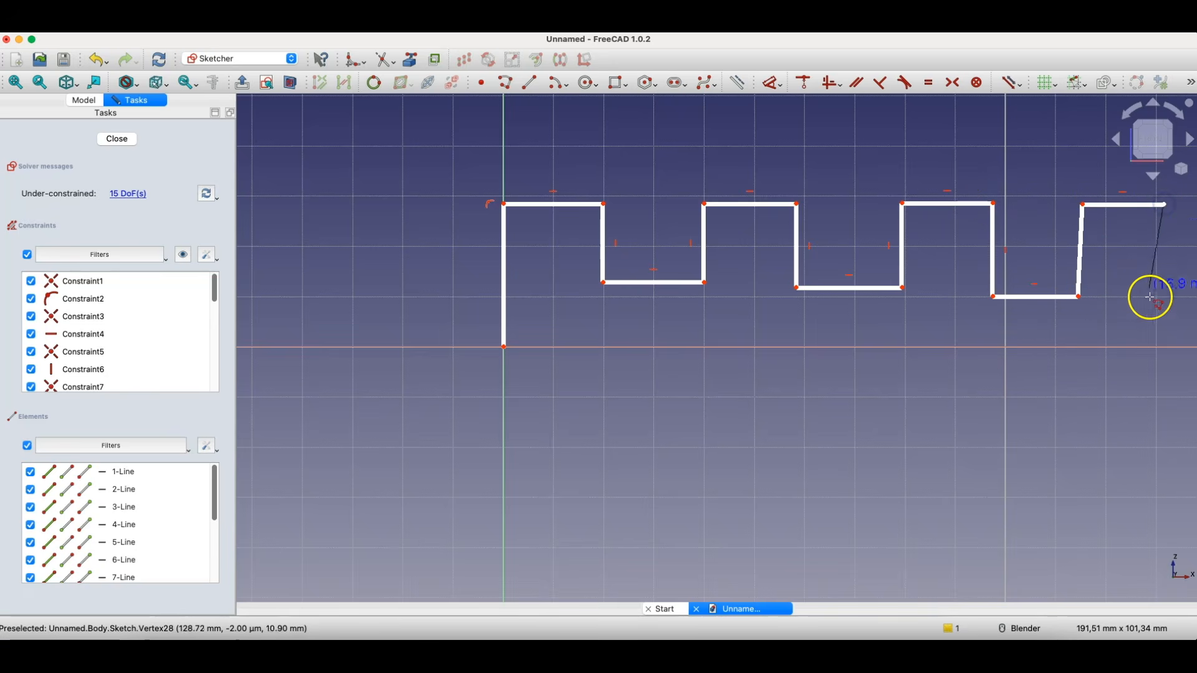
pyautogui.click(1161, 347)
pyautogui.click(504, 347)
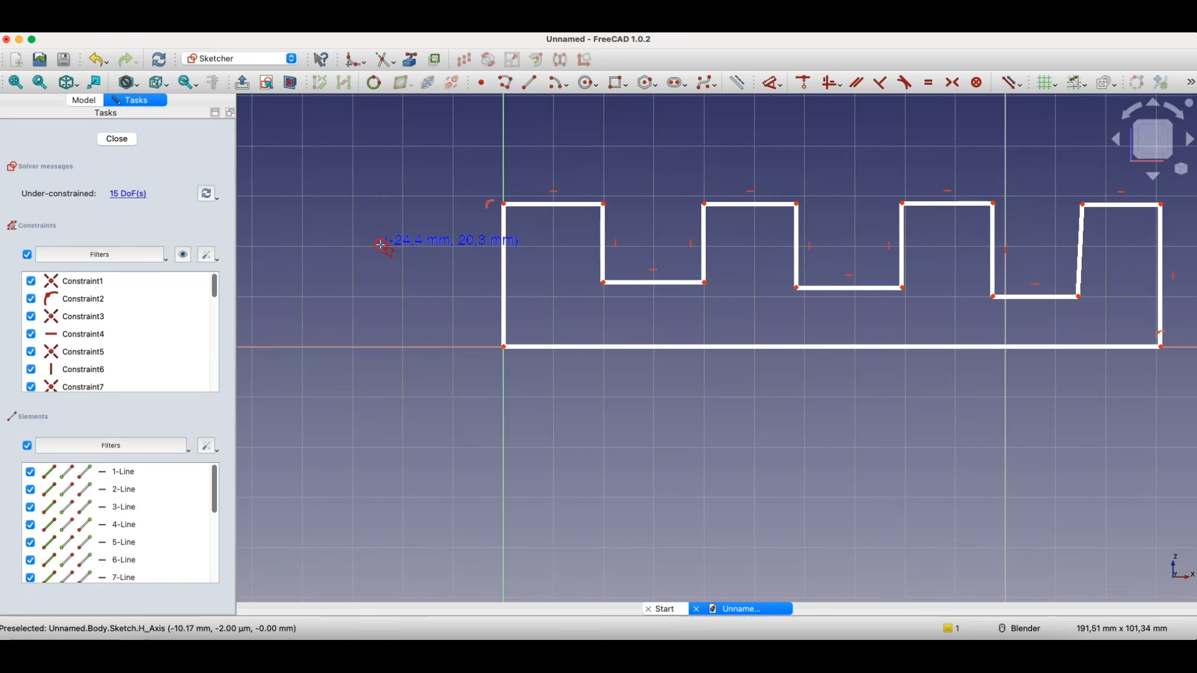
pyautogui.press('Escape')
# - Constrain the slanted inner side of the last tooth to be vertical
pyautogui.scroll(-2, 348, 287)
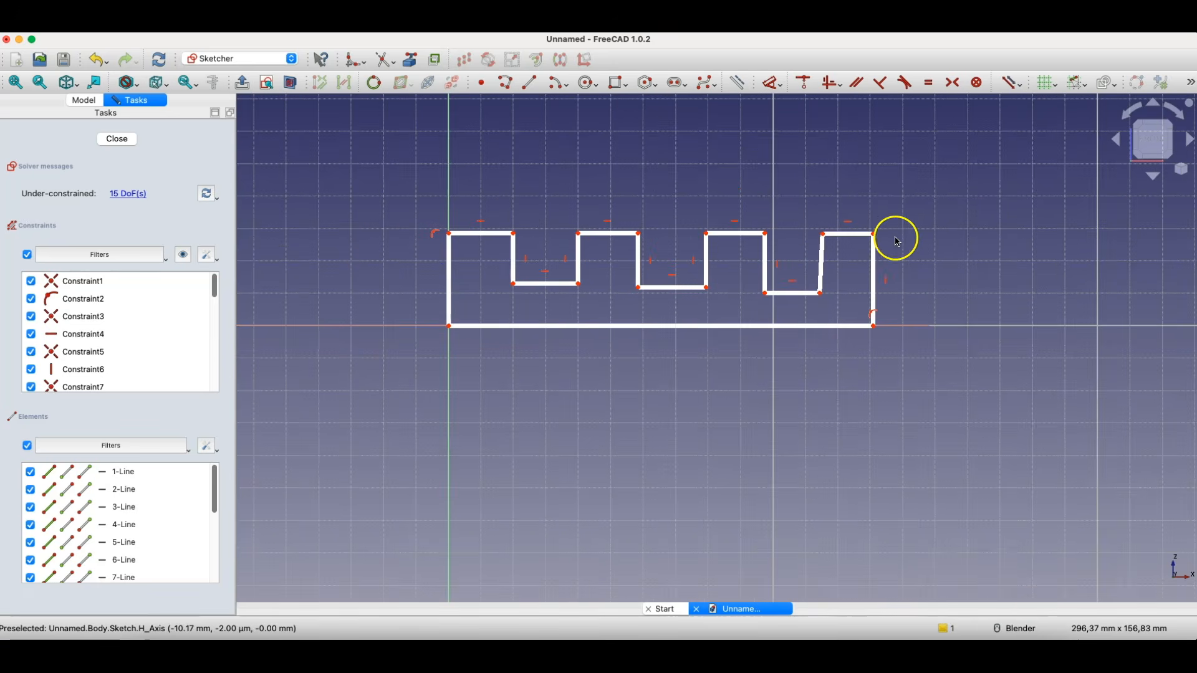
pyautogui.scroll(4, 809, 254)
pyautogui.click(833, 247)
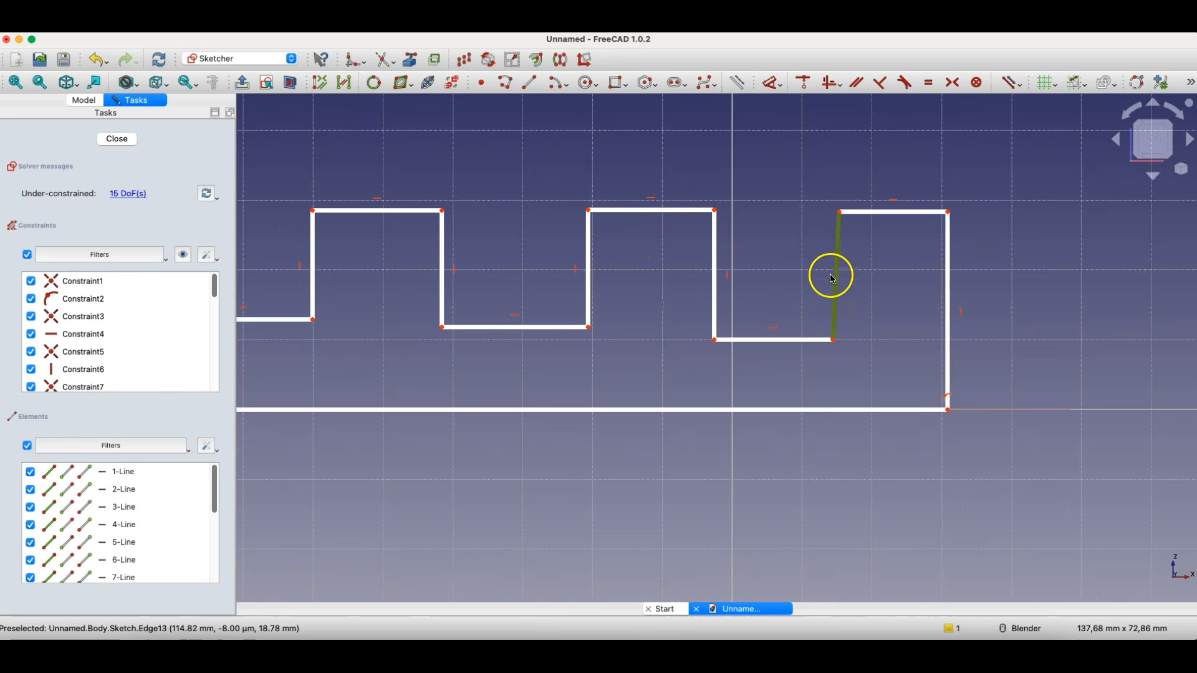
pyautogui.click(832, 83)
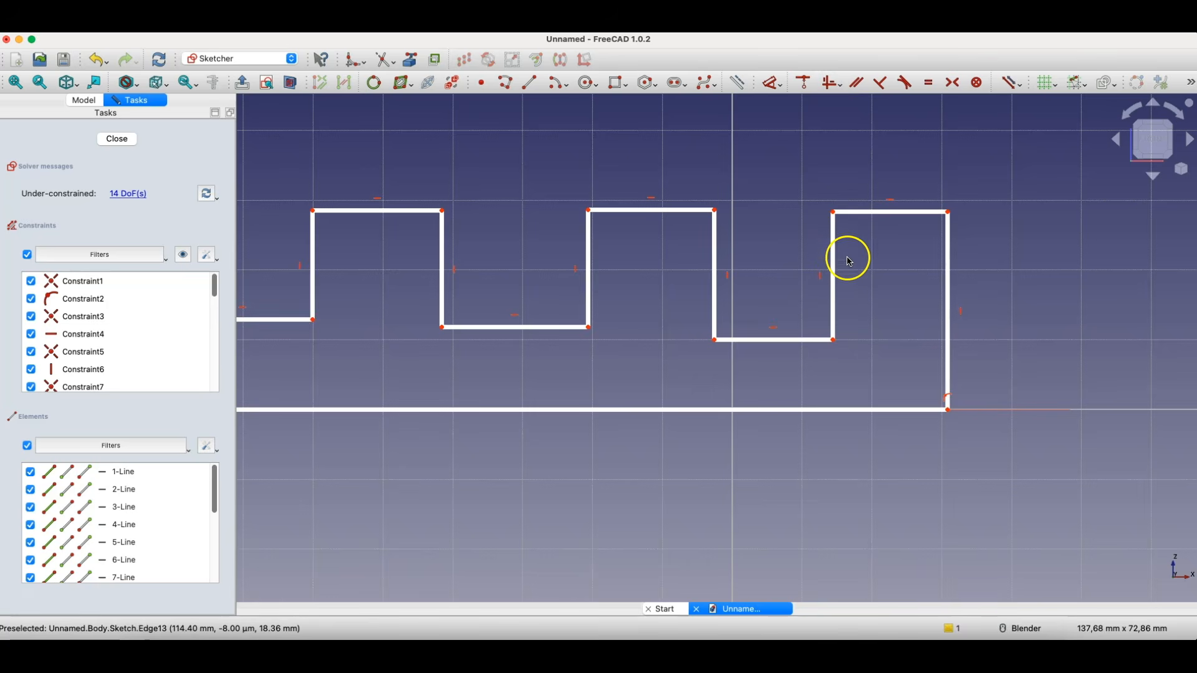
# - Make the two outer vertical edges of the toothed profile equal in length
pyautogui.scroll(-2, 850, 256)
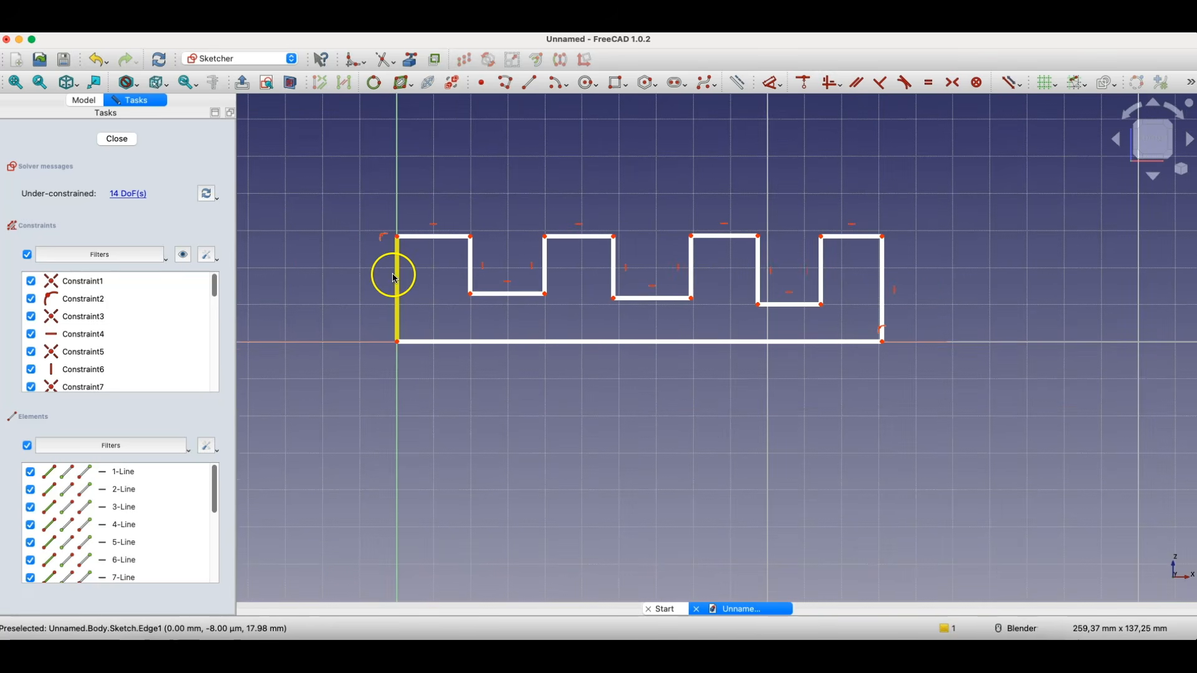
pyautogui.click(397, 273)
pyautogui.click(886, 273)
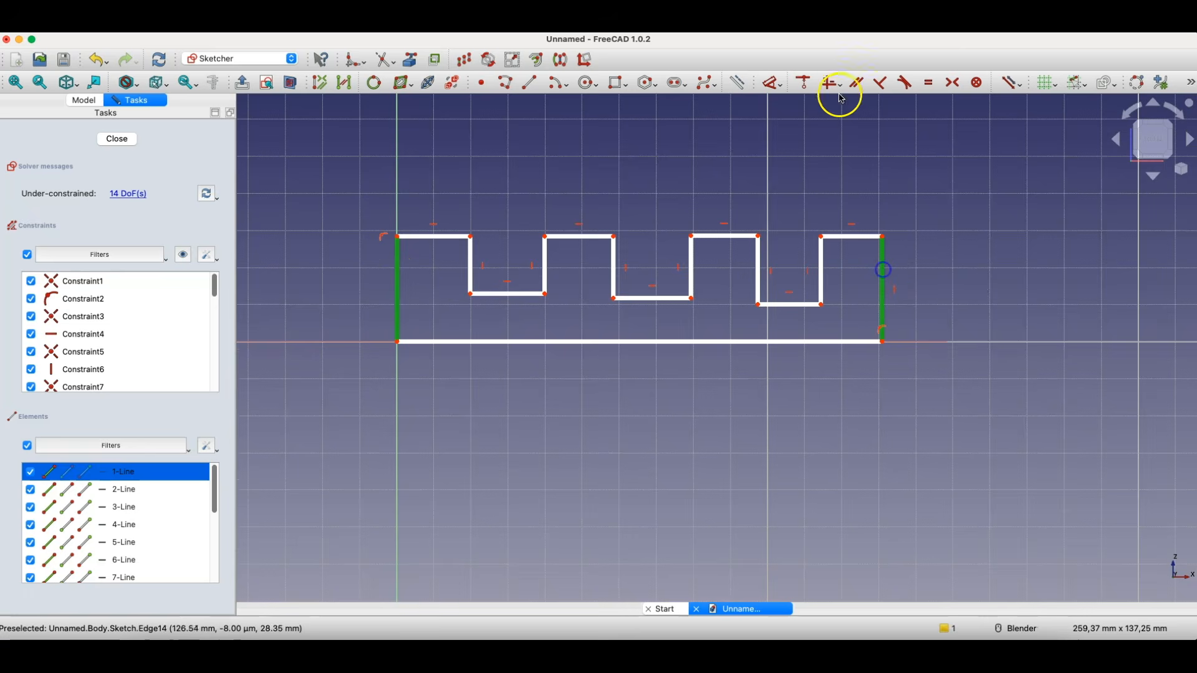
pyautogui.click(937, 86)
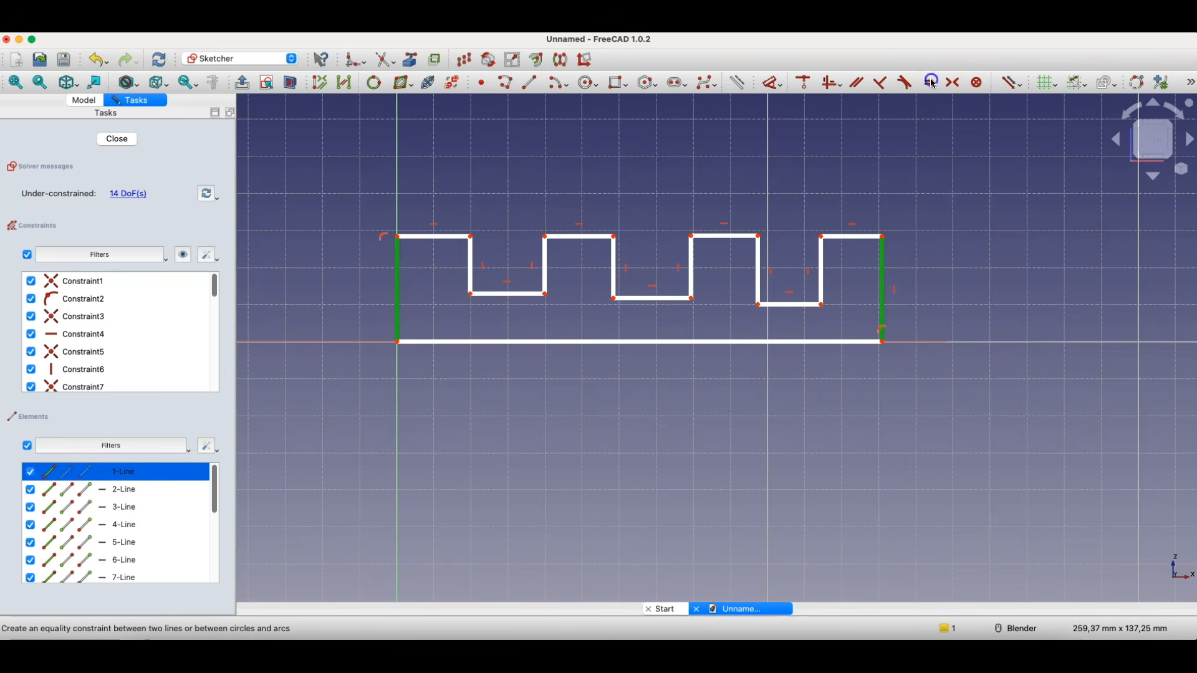
# - Dimension the profile's outer vertical edge at the origin to 30 mm
pyautogui.click(396, 281)
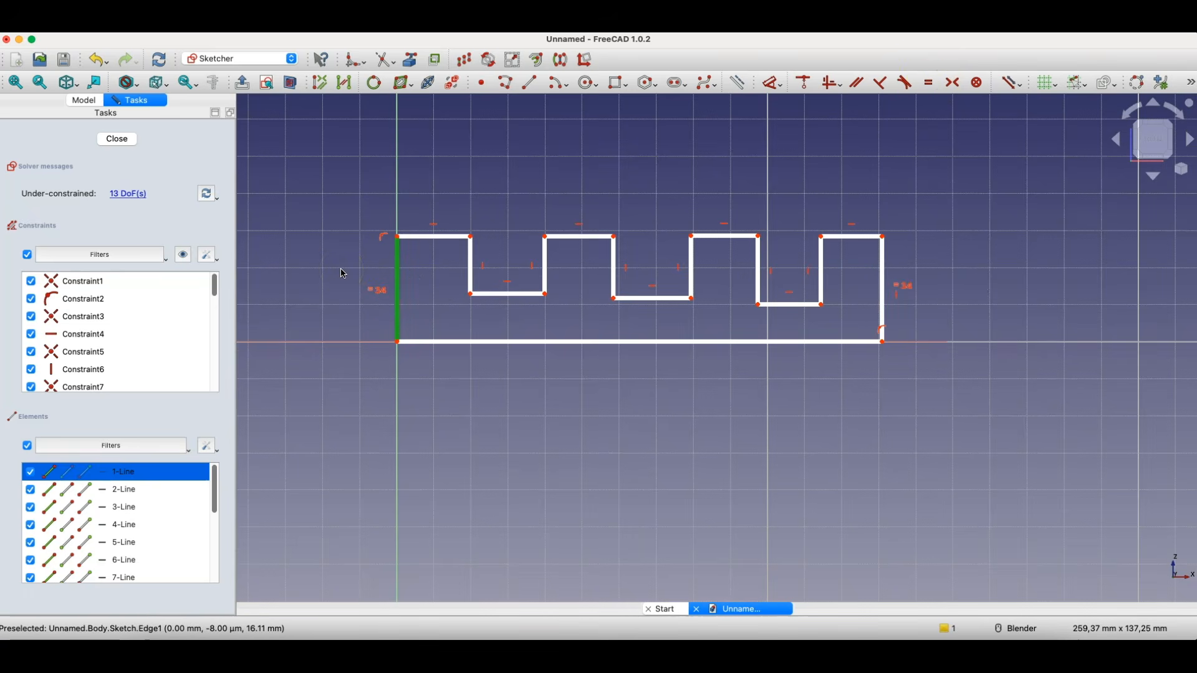
pyautogui.press('d')
pyautogui.click(349, 274)
pyautogui.write('30')
pyautogui.press('Return')
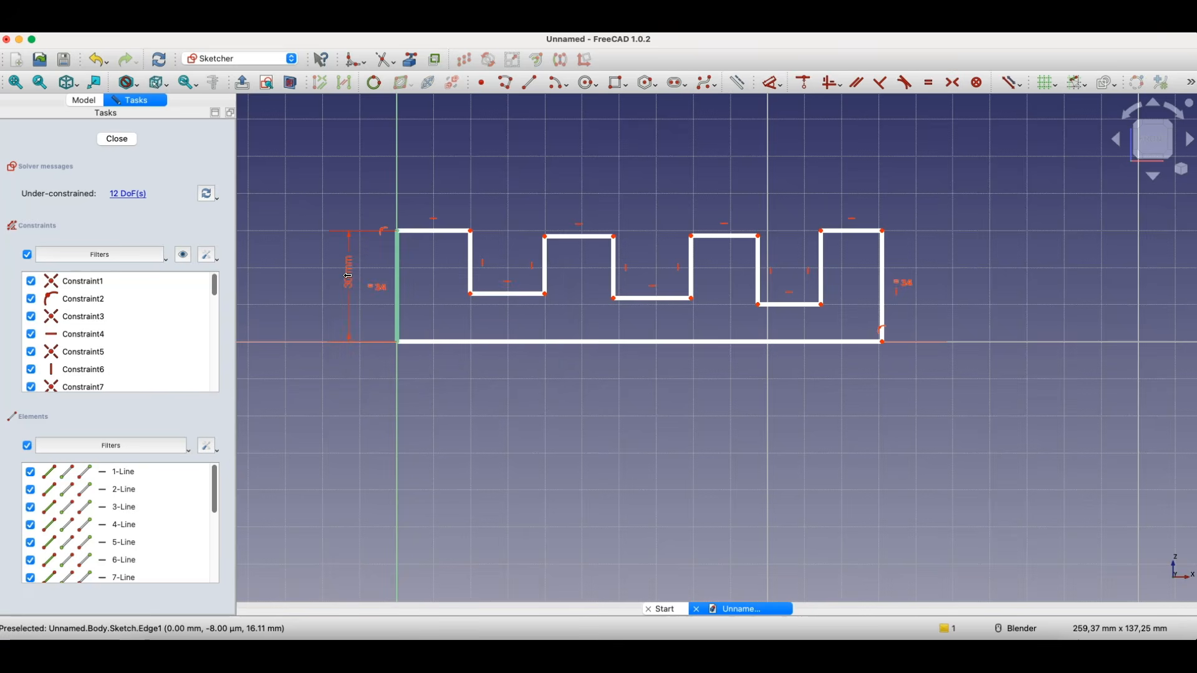
# - Dimension the top edge of the first tooth to 15 mm
pyautogui.click(435, 232)
pyautogui.click(429, 181)
pyautogui.write('15')
pyautogui.press('Return')
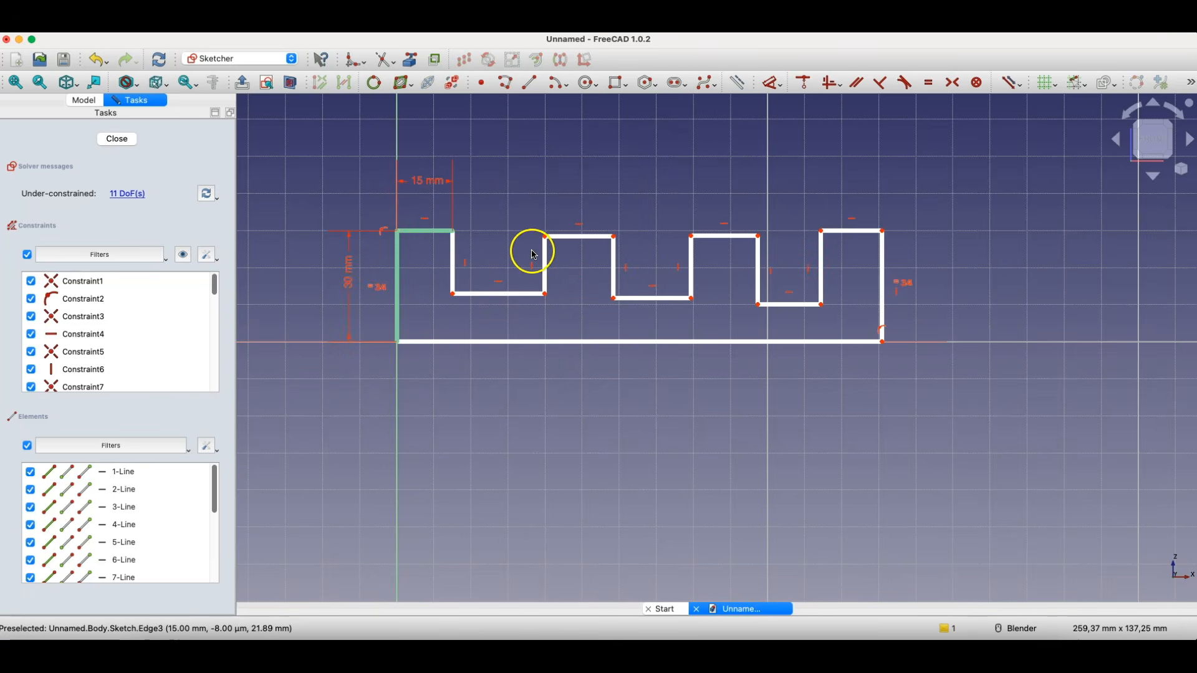
# - Make all the top, side and gap edges of the teeth equal in length, excluding the outer verticals and the base line
pyautogui.click(433, 231)
pyautogui.click(452, 262)
pyautogui.click(521, 294)
pyautogui.click(545, 265)
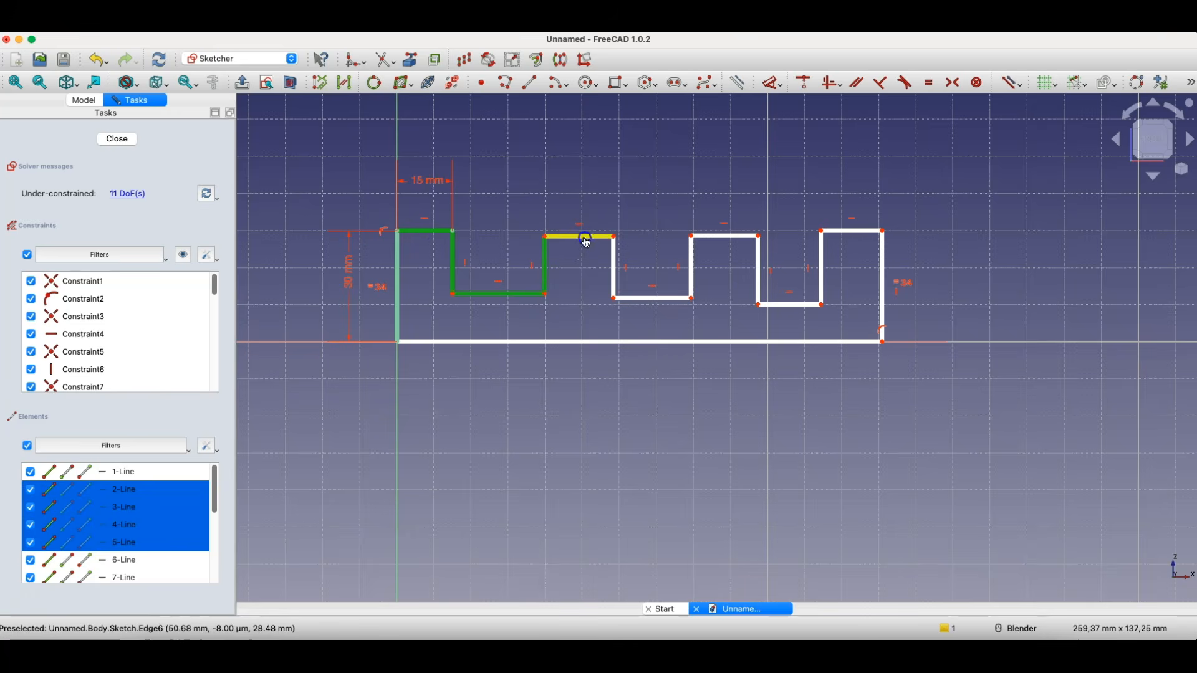
pyautogui.click(586, 238)
pyautogui.click(614, 268)
pyautogui.click(654, 299)
pyautogui.click(692, 262)
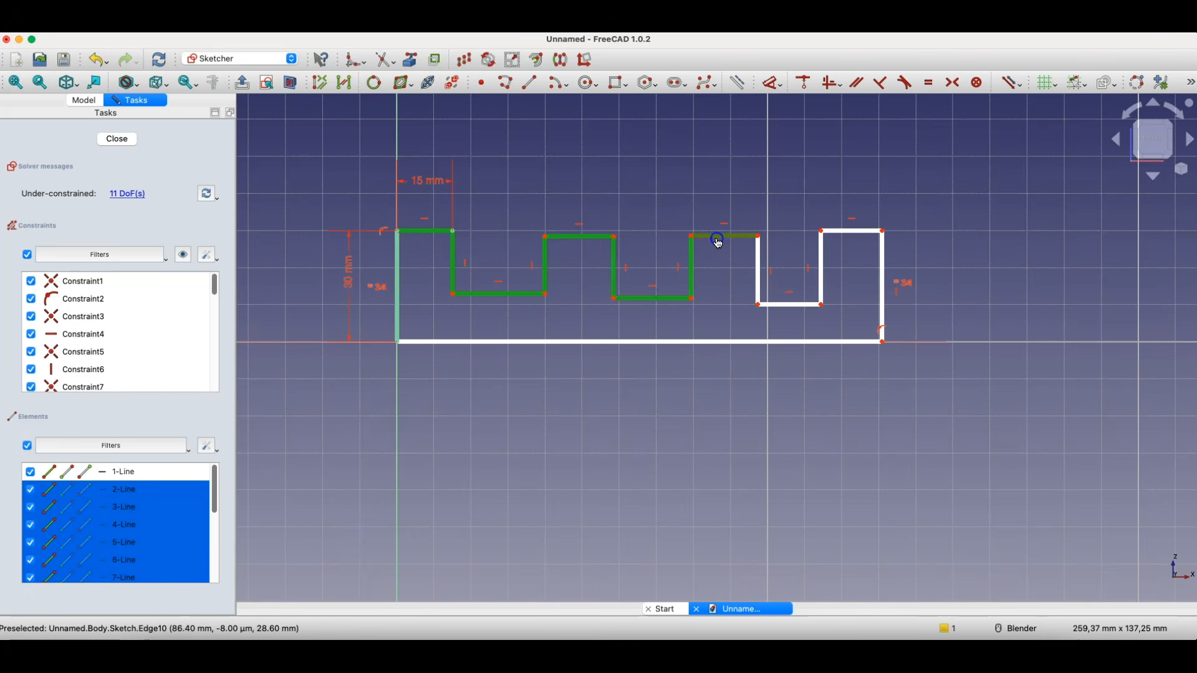
pyautogui.click(718, 241)
pyautogui.click(758, 268)
pyautogui.click(789, 304)
pyautogui.click(822, 268)
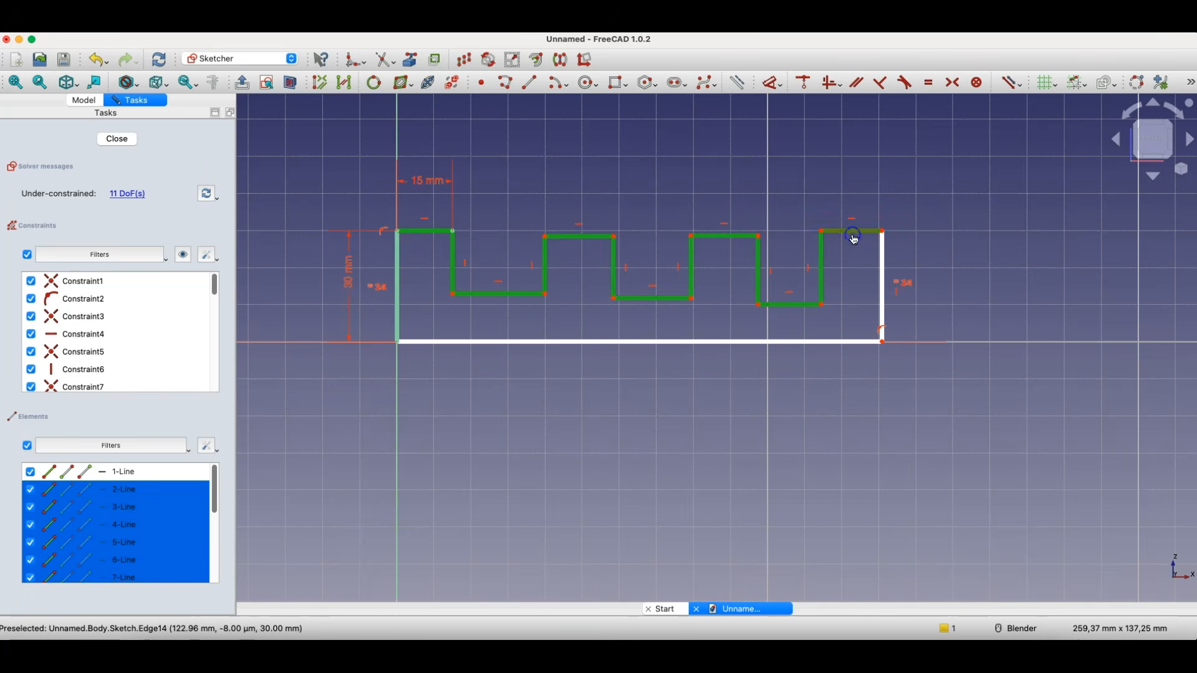
pyautogui.click(854, 236)
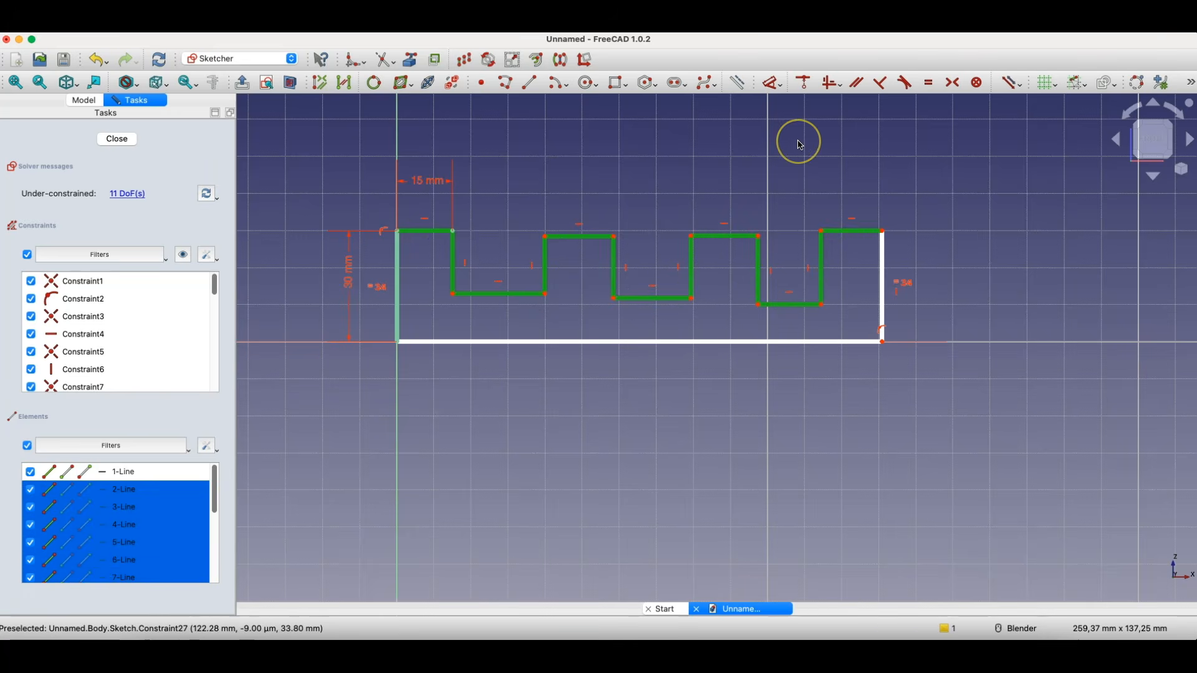
pyautogui.click(929, 81)
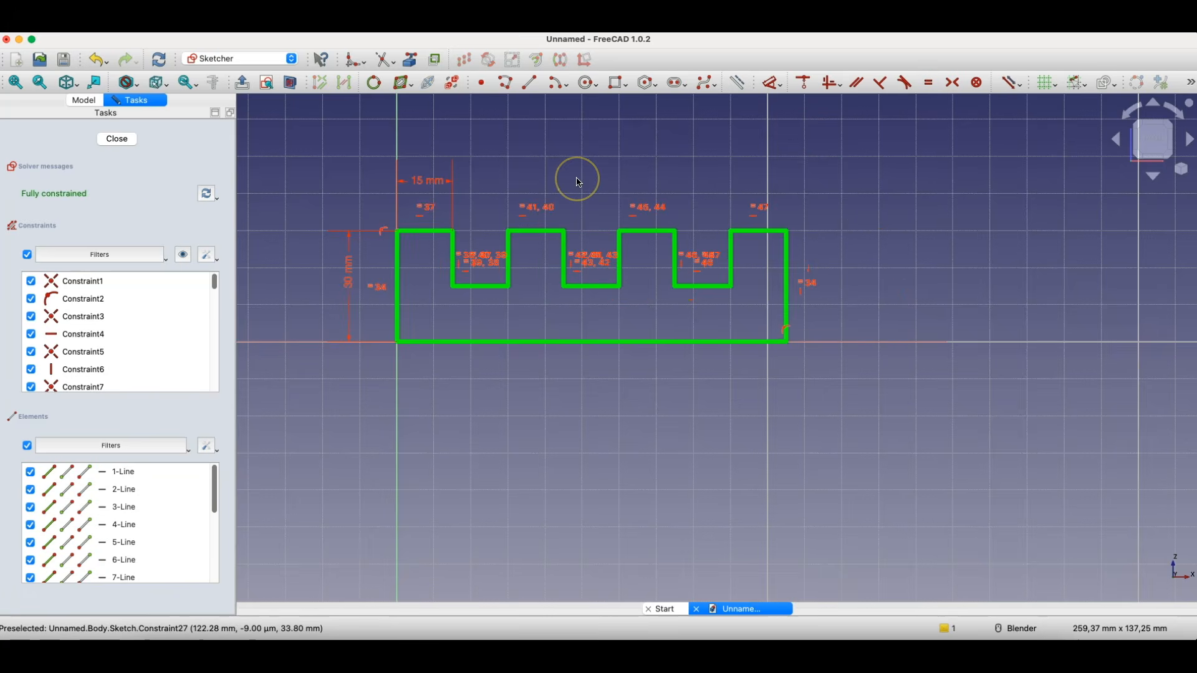
# - Close the toothed profile sketch and pad it 70 mm
pyautogui.click(118, 139)
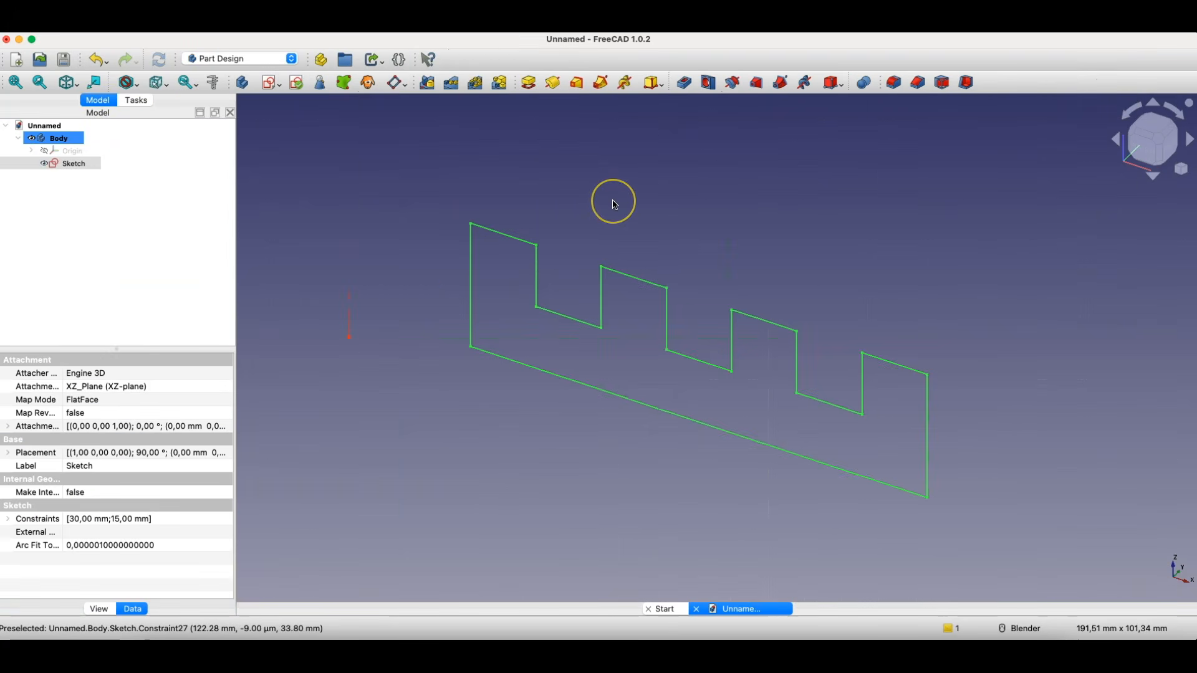
pyautogui.click(525, 90)
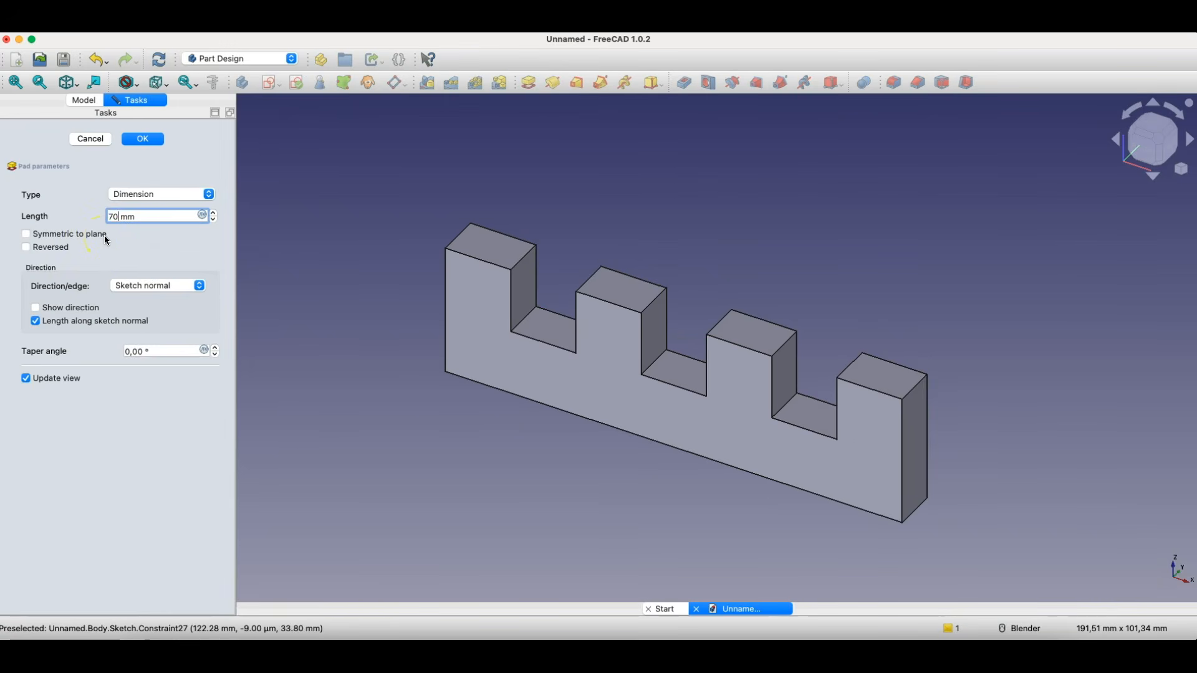
pyautogui.press('Return')
pyautogui.scroll(3, 456, 227)
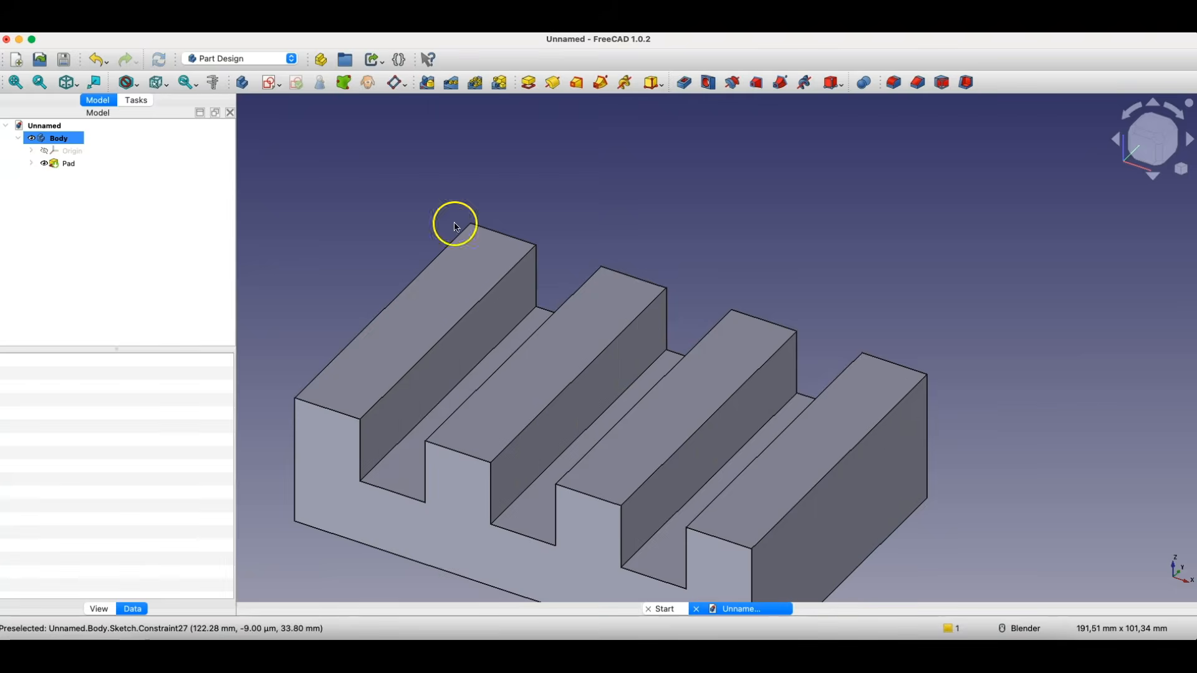
pyautogui.scroll(-3, 628, 315)
pyautogui.scroll(-1, 820, 174)
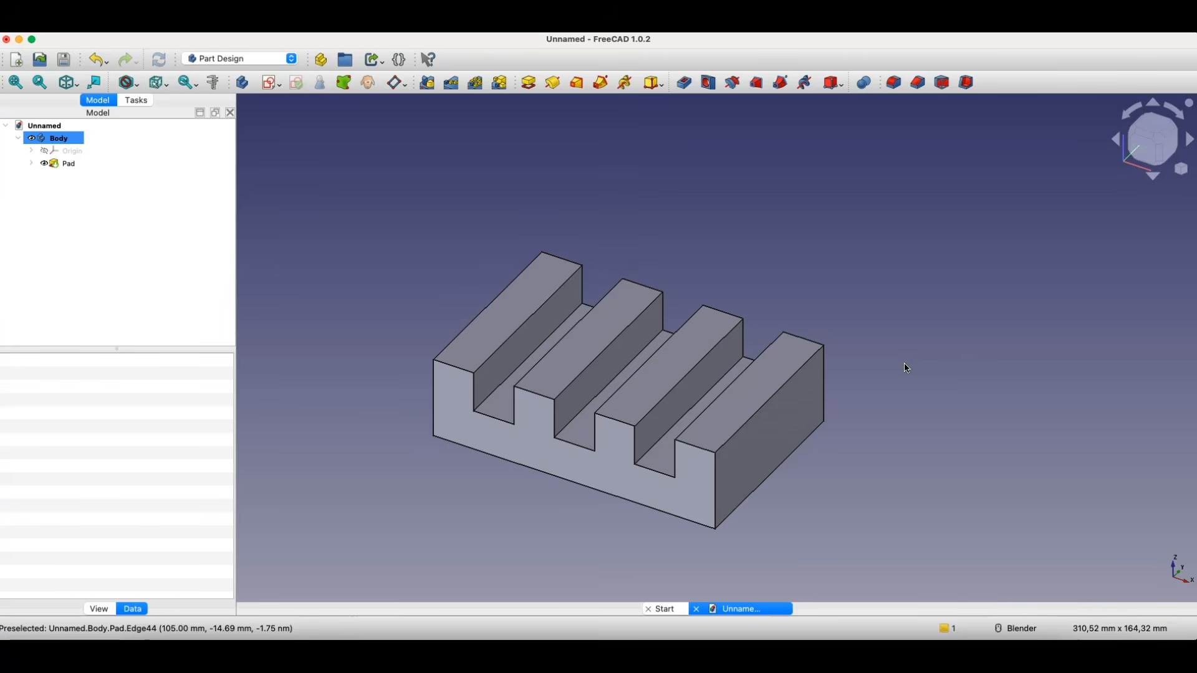
pyautogui.click(896, 338)
pyautogui.click(894, 324)
pyautogui.click(879, 281)
pyautogui.click(222, 126)
pyautogui.click(269, 85)
pyautogui.click(802, 192)
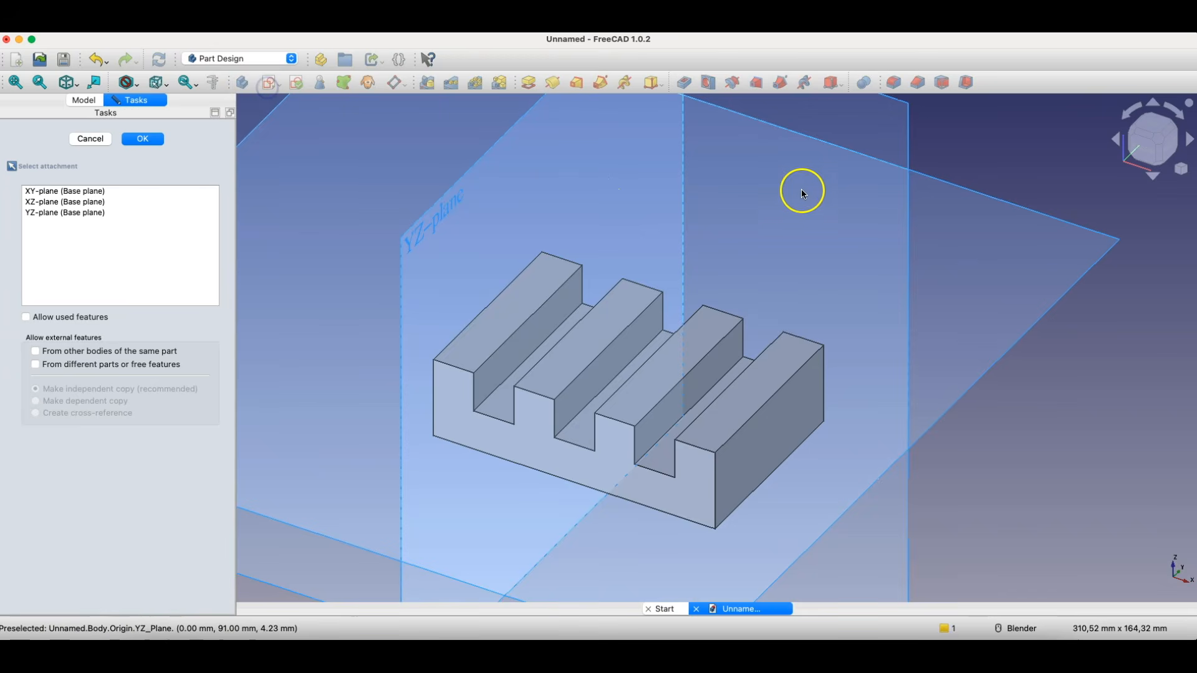
pyautogui.scroll(-5, 717, 219)
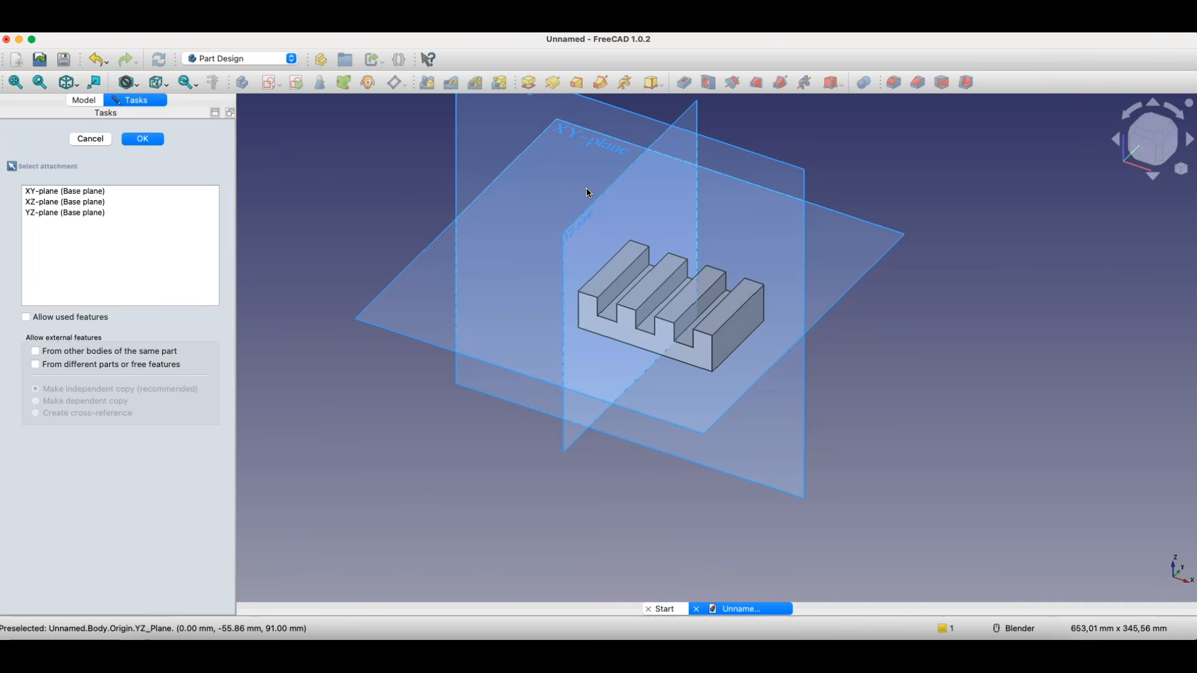
pyautogui.click(90, 139)
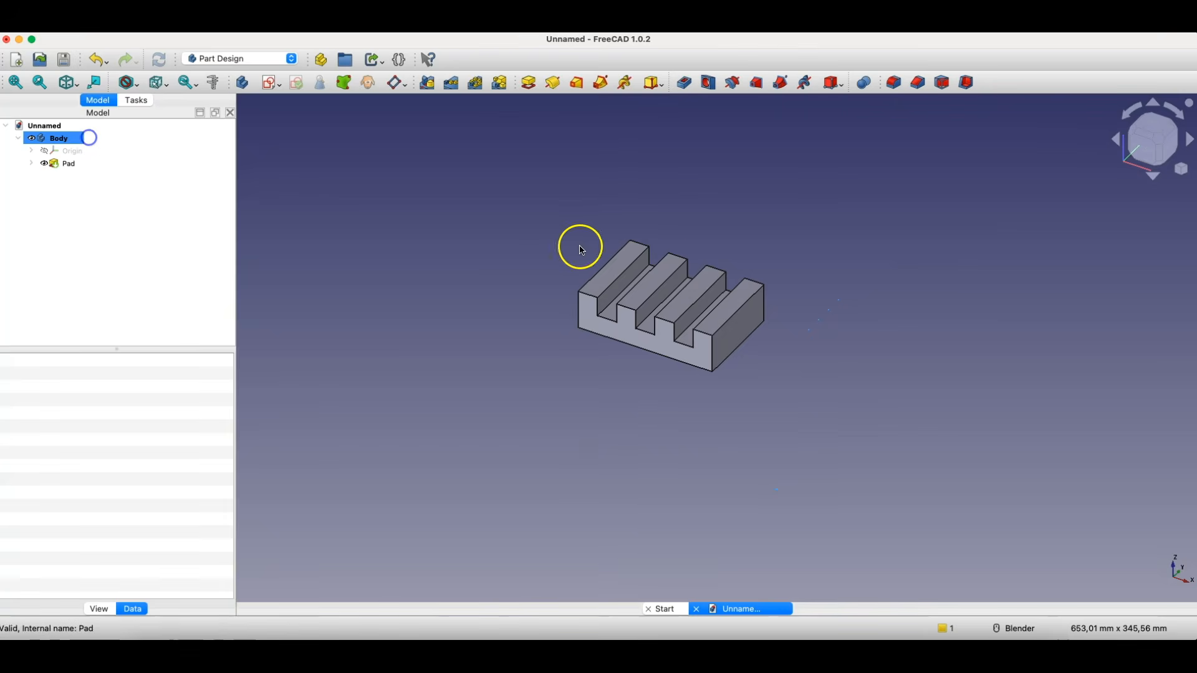
# - Create a new sketch on the block's outer end face beside the last tooth, rotated so the face's long side lies horizontal
pyautogui.scroll(3, 798, 267)
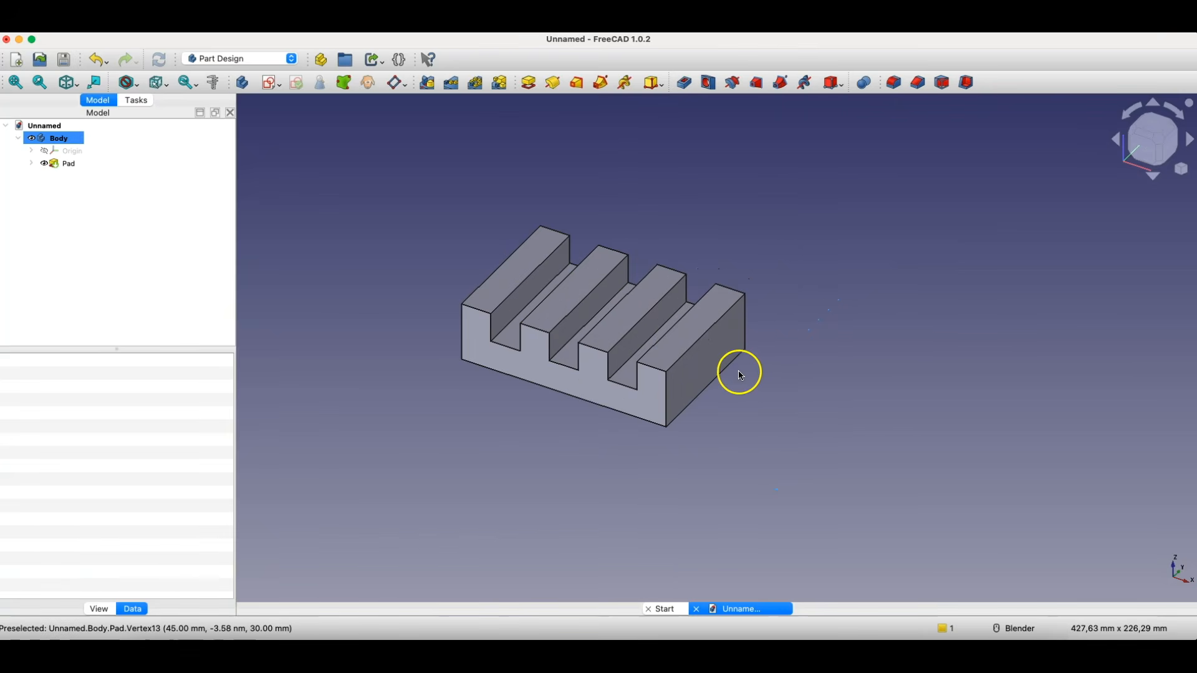
pyautogui.click(709, 355)
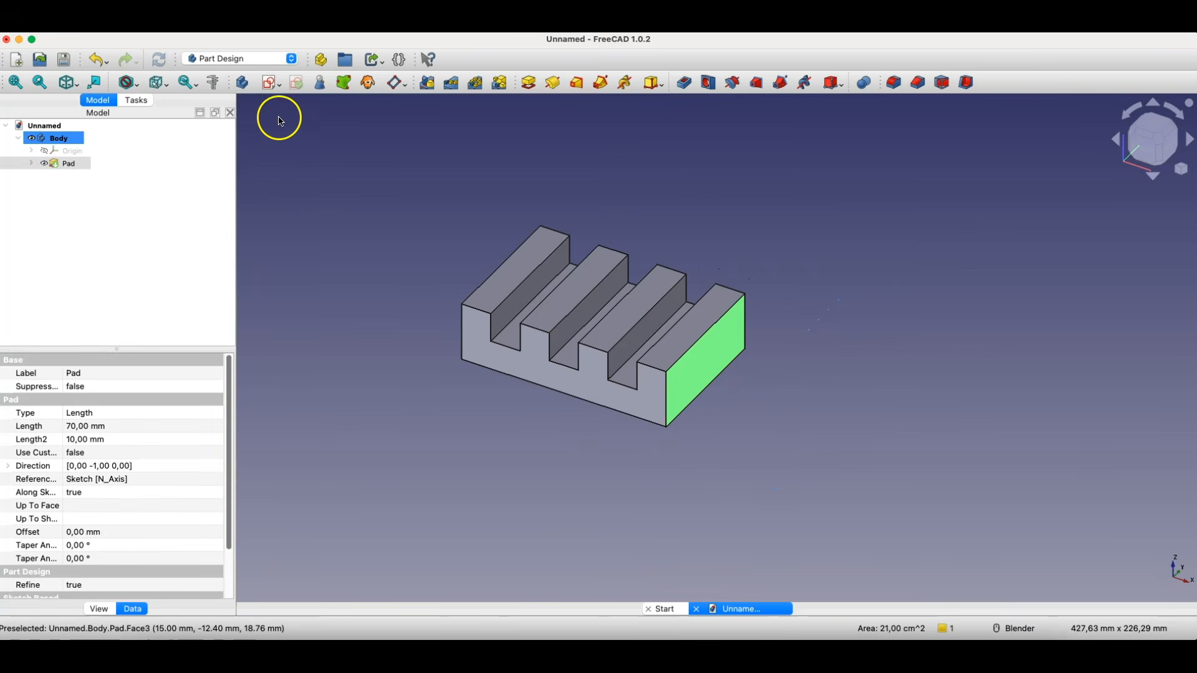
pyautogui.click(271, 83)
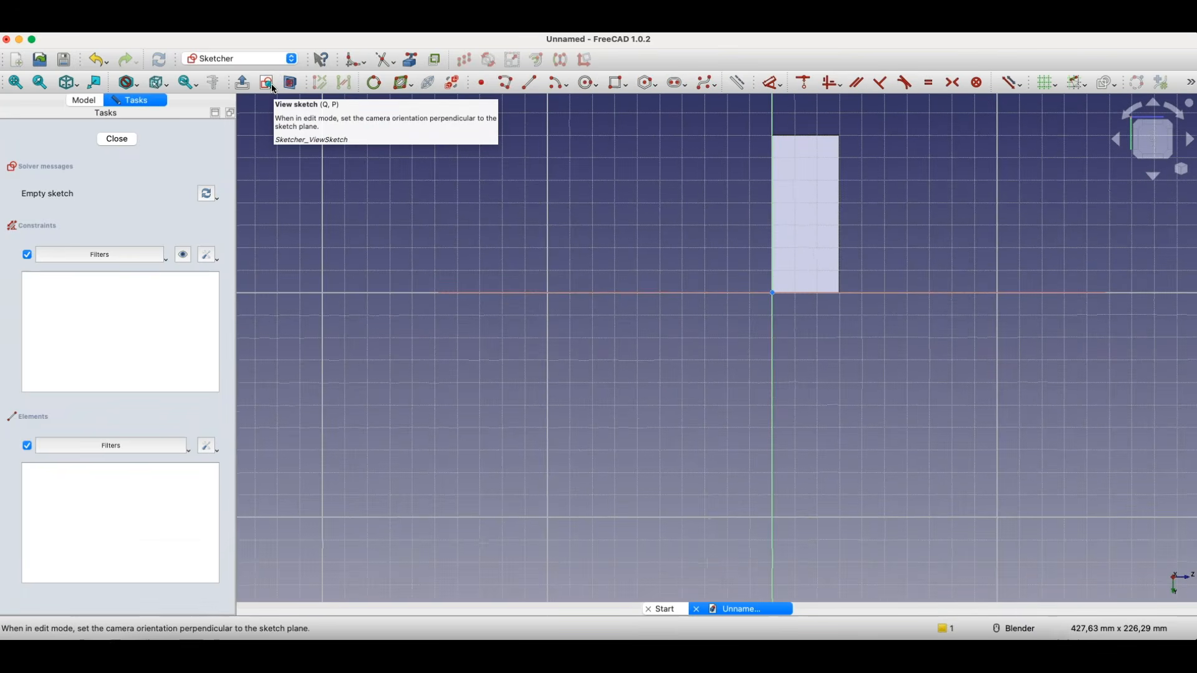
pyautogui.click(1129, 117)
pyautogui.click(1129, 118)
pyautogui.scroll(5, 499, 227)
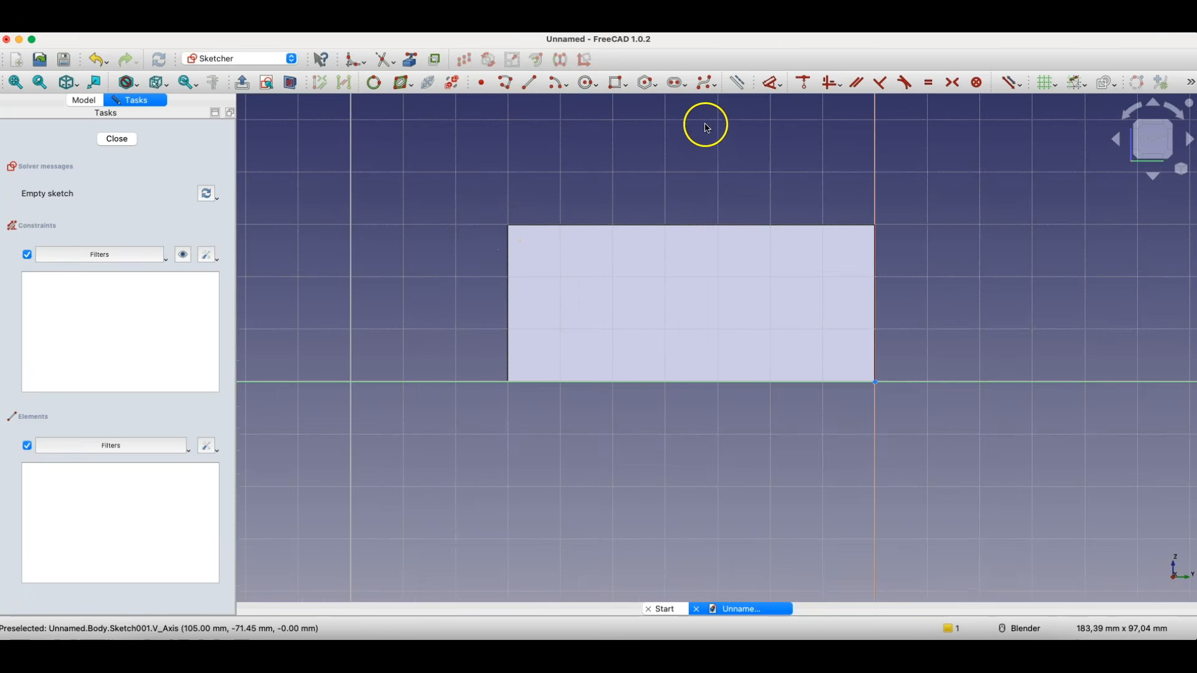
# - Draw a small rectangle across the end face's upper edge near its front corner, adjust its lower edge to overlap the face, and close the sketch
pyautogui.click(616, 88)
pyautogui.click(519, 194)
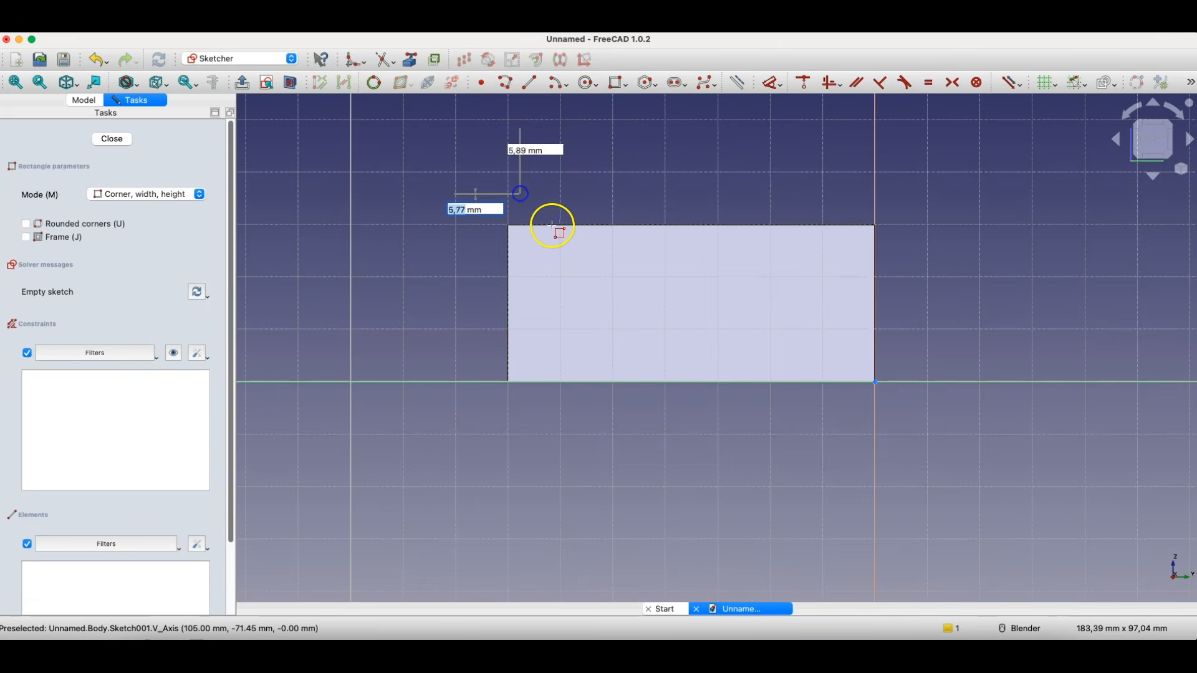
pyautogui.click(578, 241)
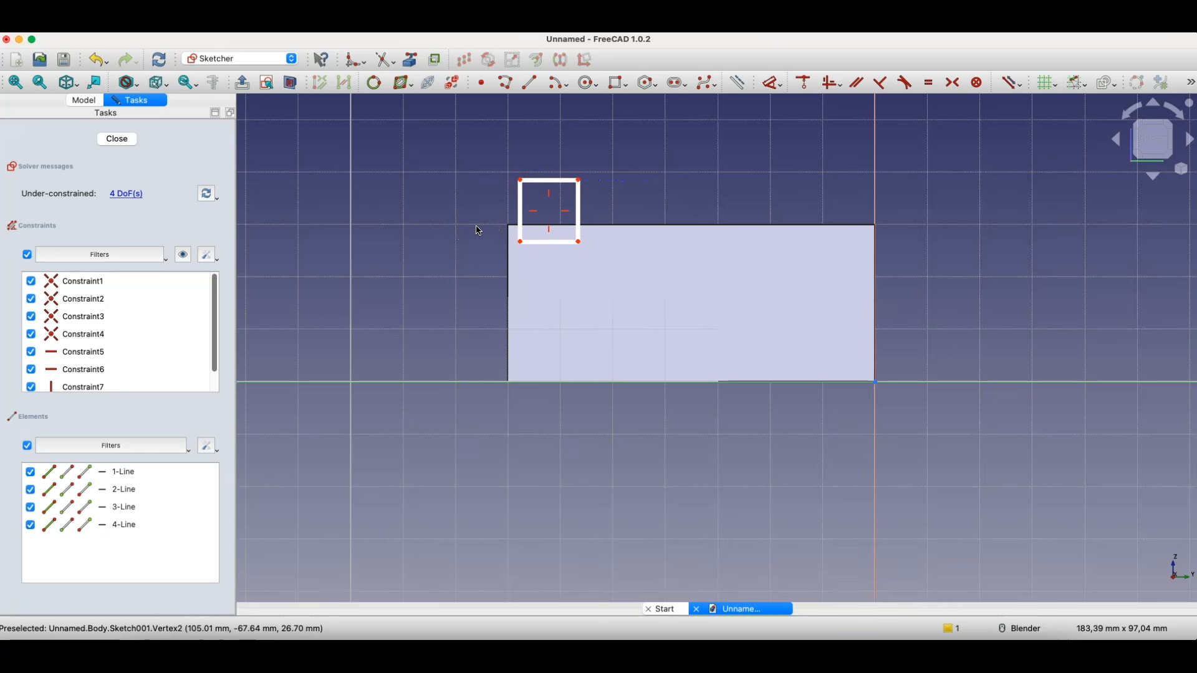
pyautogui.click(522, 245)
pyautogui.moveTo(522, 235); pyautogui.dragTo(521, 226)
pyautogui.click(594, 241)
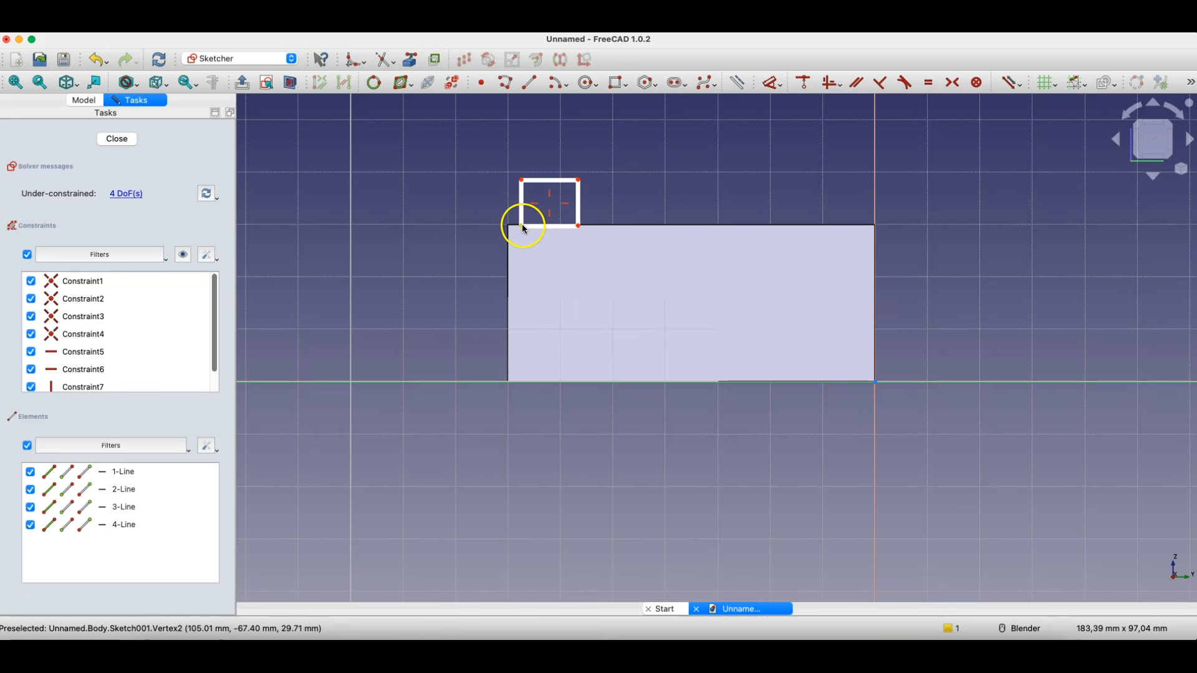
pyautogui.moveTo(522, 224); pyautogui.dragTo(531, 246)
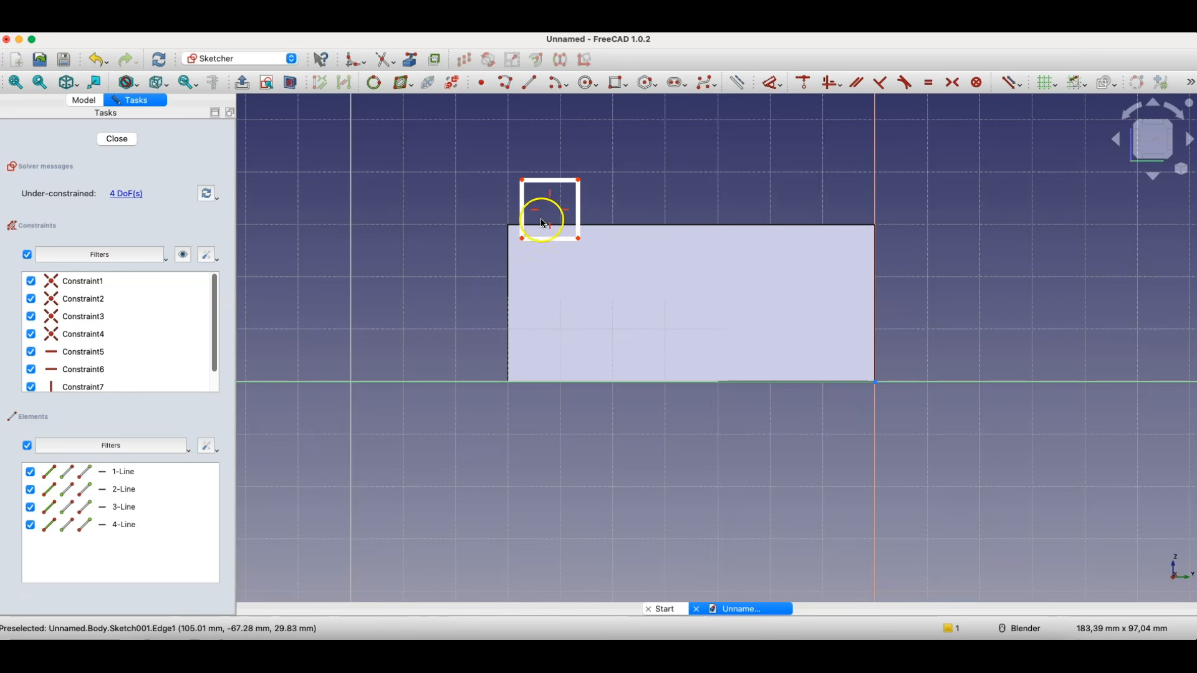
pyautogui.click(116, 140)
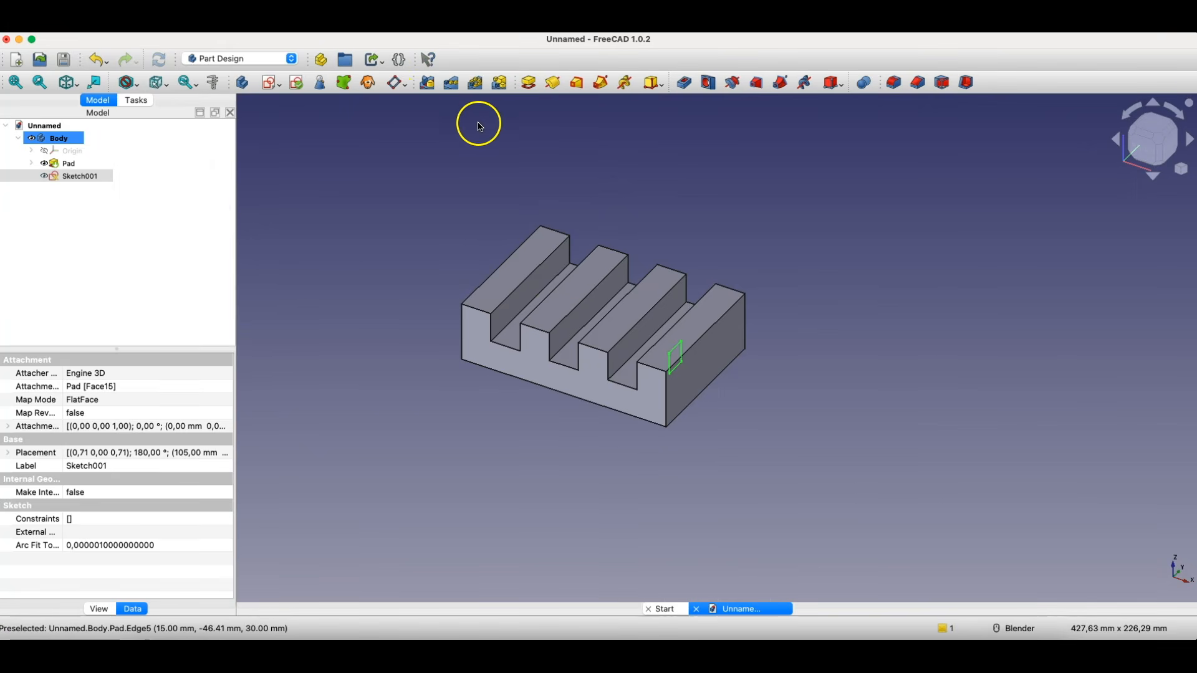
# - Pad the small rectangle outward from the end face with a length of 23 mm
pyautogui.click(524, 85)
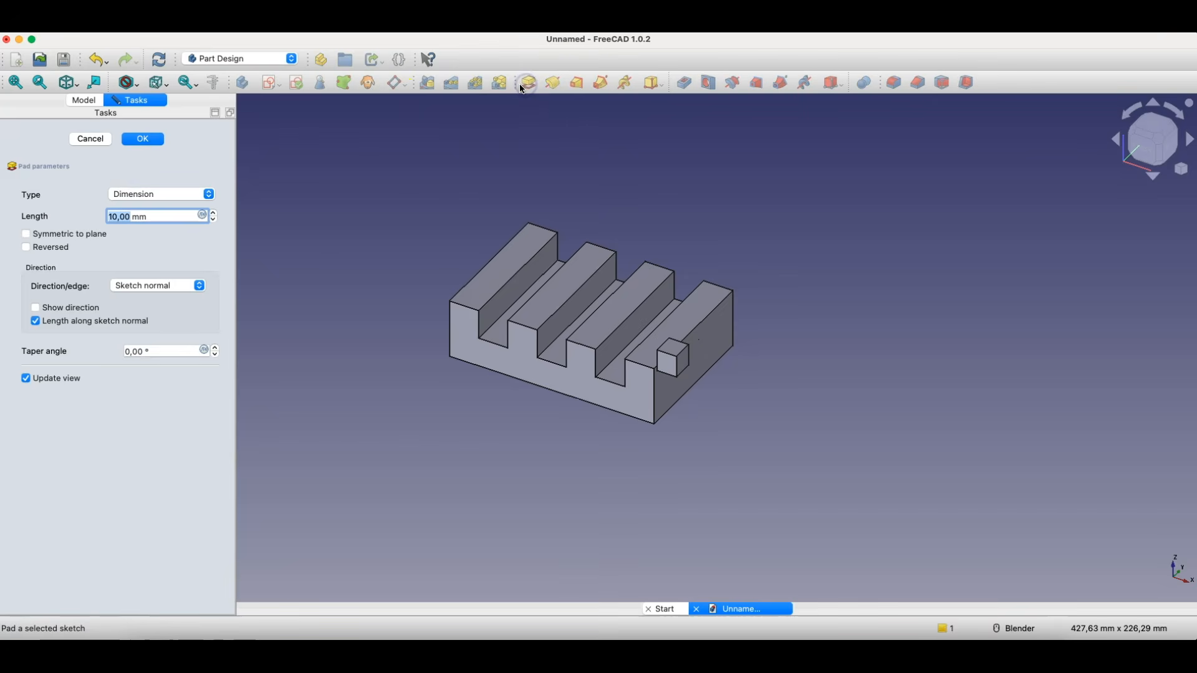
pyautogui.moveTo(679, 446); pyautogui.dragTo(723, 413, button='middle')
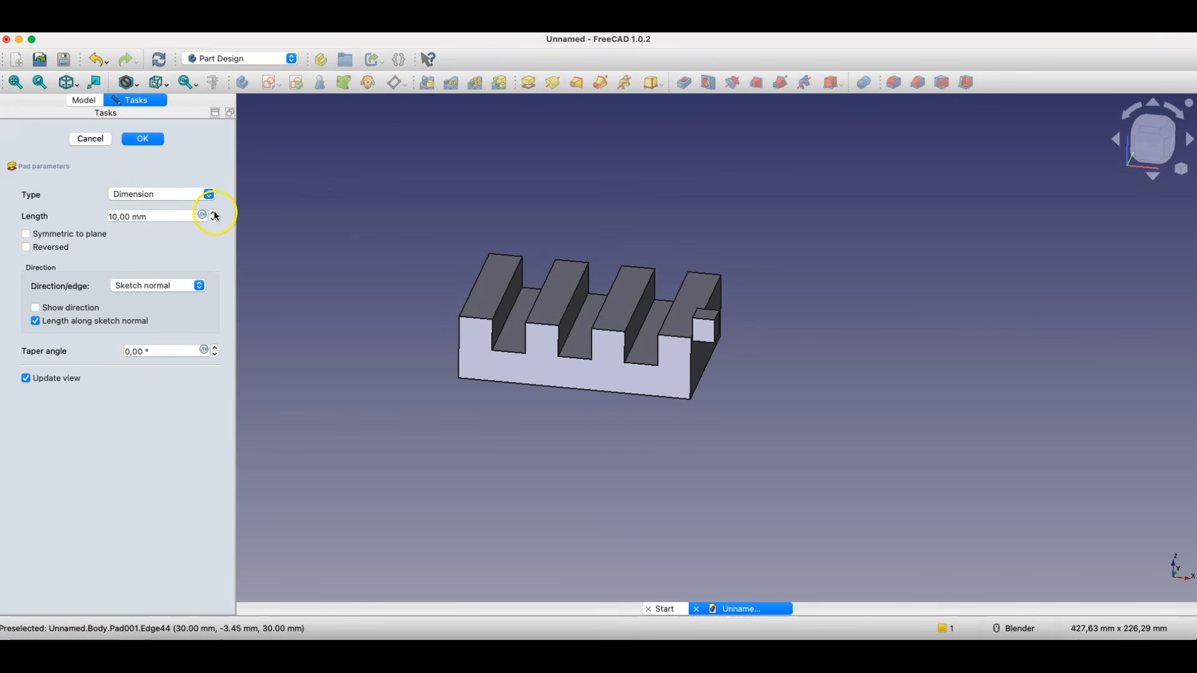
pyautogui.moveTo(215, 215); pyautogui.dragTo(215, 217)
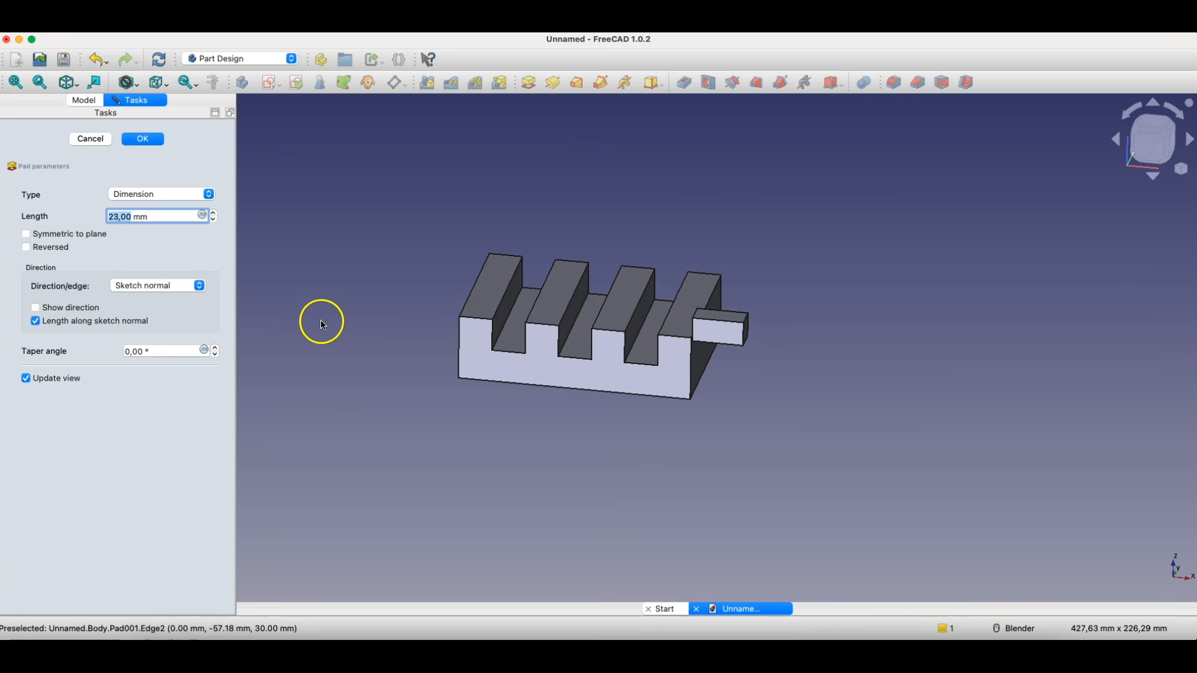
# - Reverse the pad's direction back across the teeth and set its length to 30 mm
pyautogui.click(25, 247)
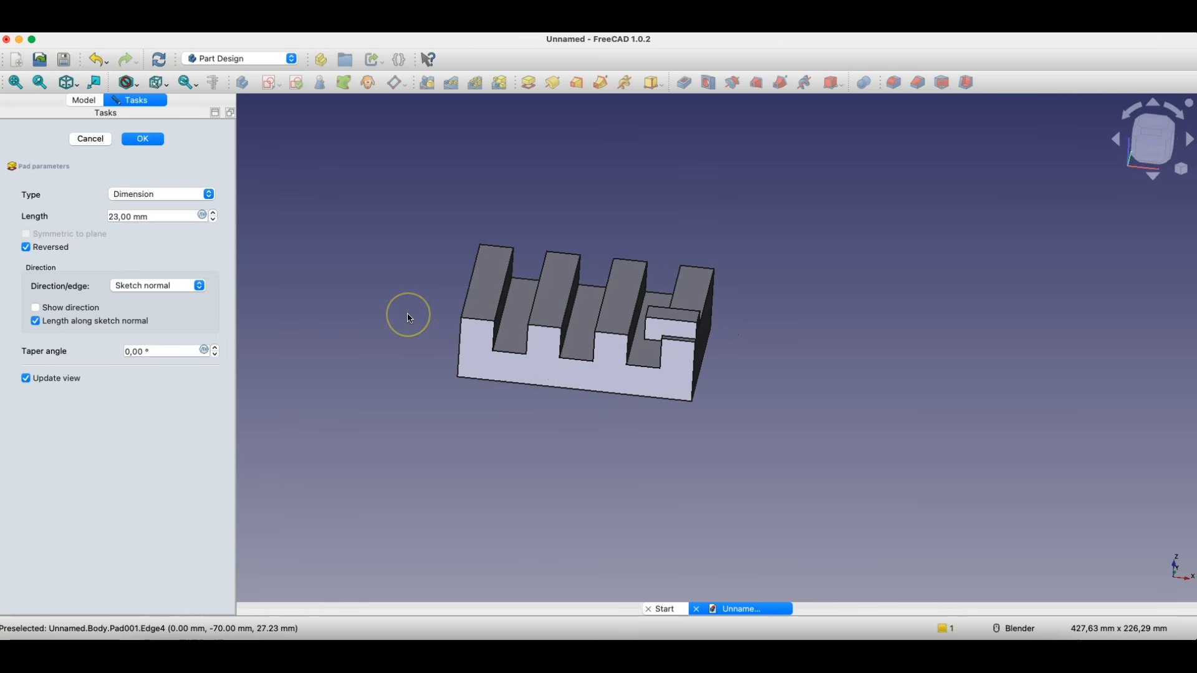
pyautogui.click(212, 214)
pyautogui.click(213, 214)
pyautogui.click(213, 214)
pyautogui.click(213, 213)
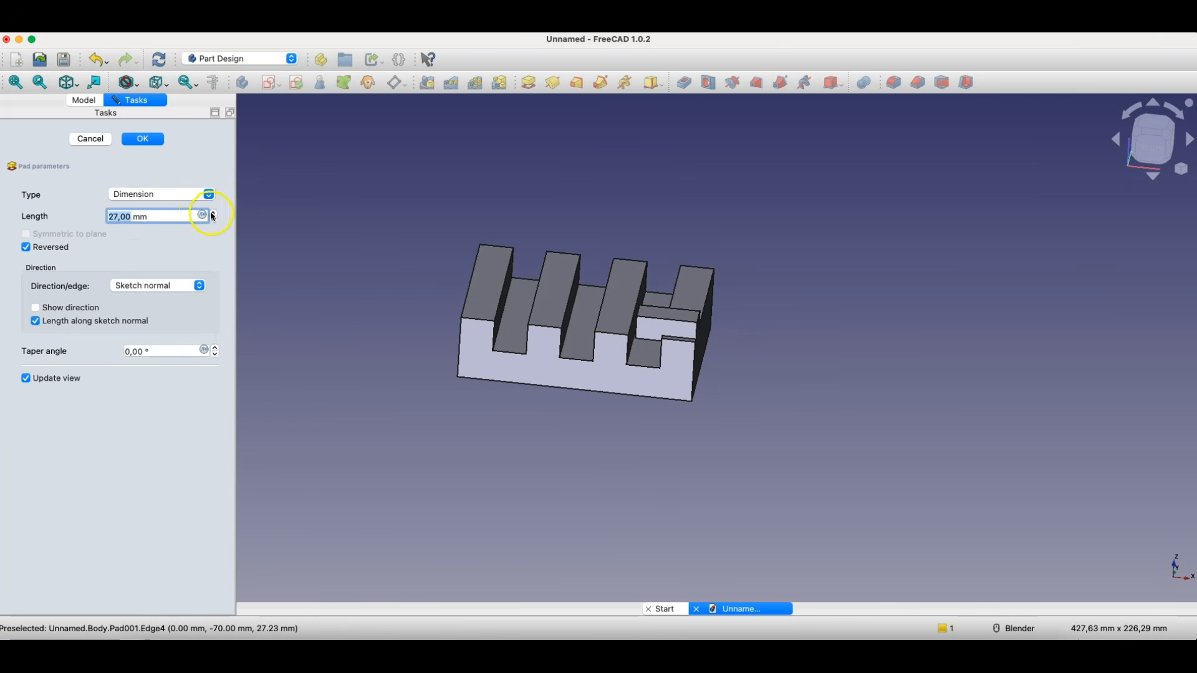
pyautogui.click(212, 214)
pyautogui.click(212, 214)
pyautogui.click(212, 215)
pyautogui.scroll(5, 686, 324)
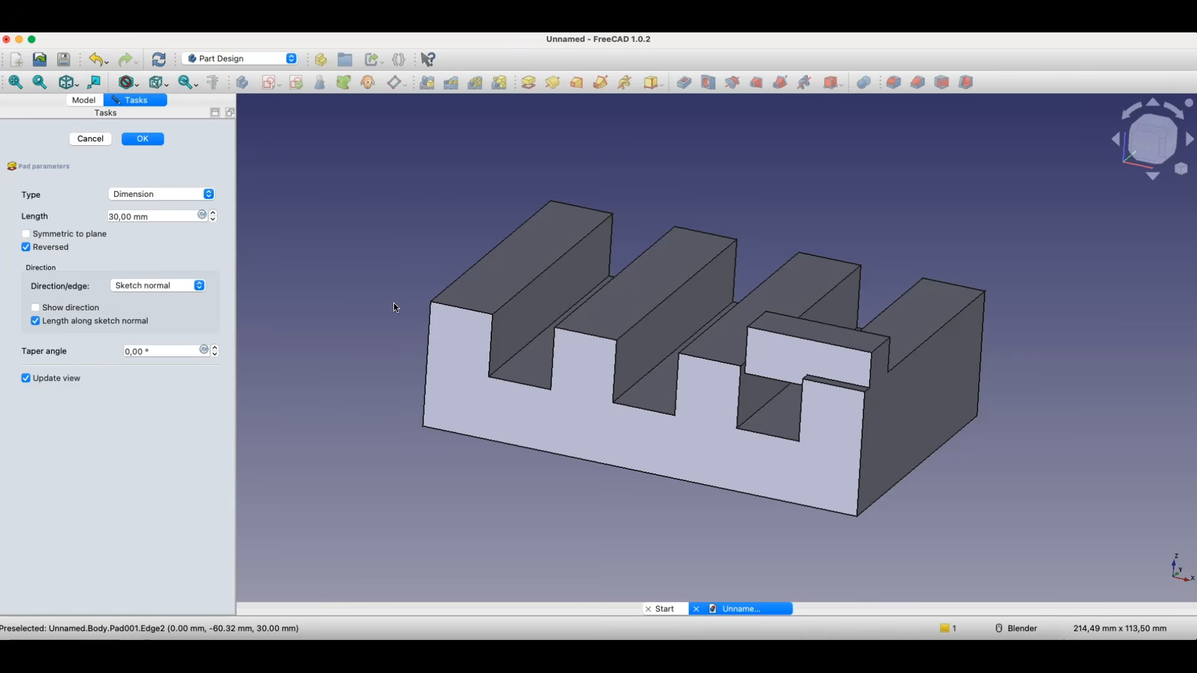
# - Try the pad symmetric to the sketch plane, set its length to 38 mm, and return it to the reversed direction
pyautogui.click(125, 214)
pyautogui.click(26, 235)
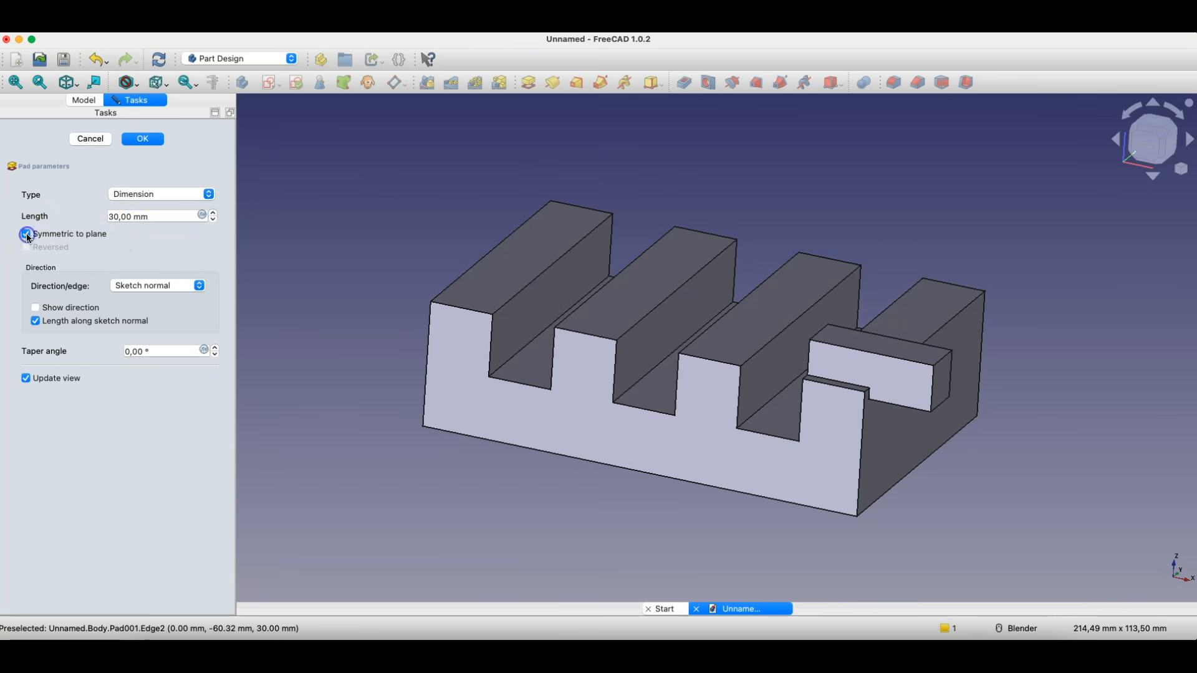
pyautogui.click(216, 213)
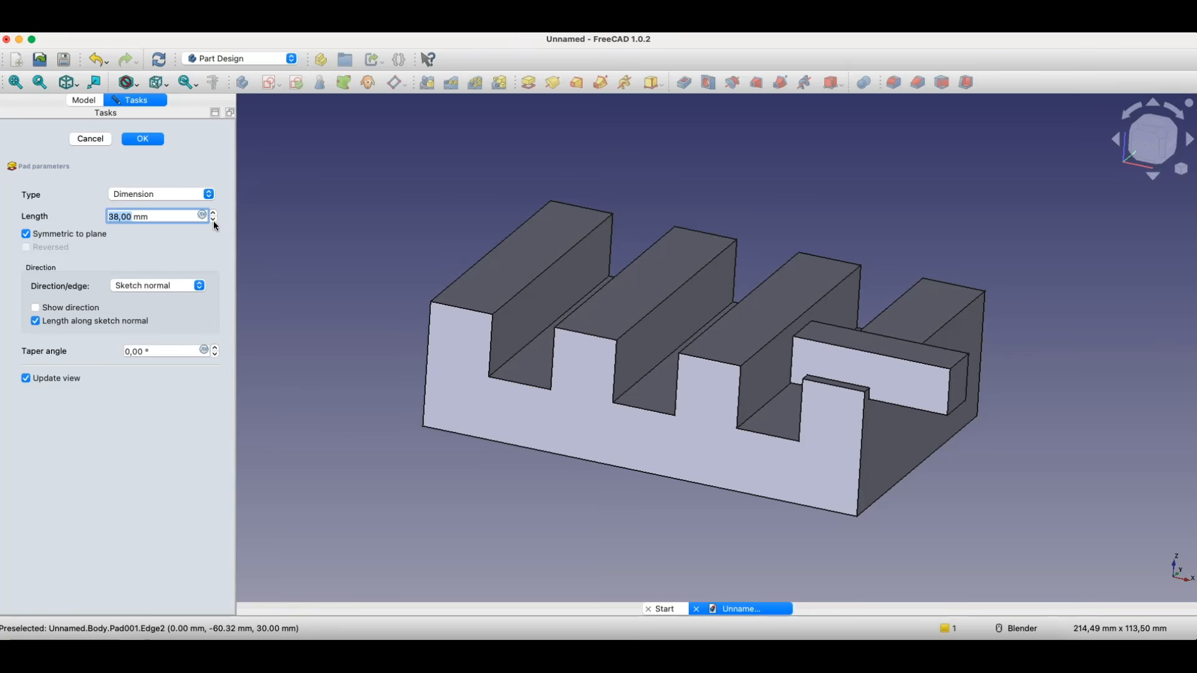
pyautogui.click(25, 233)
pyautogui.click(26, 247)
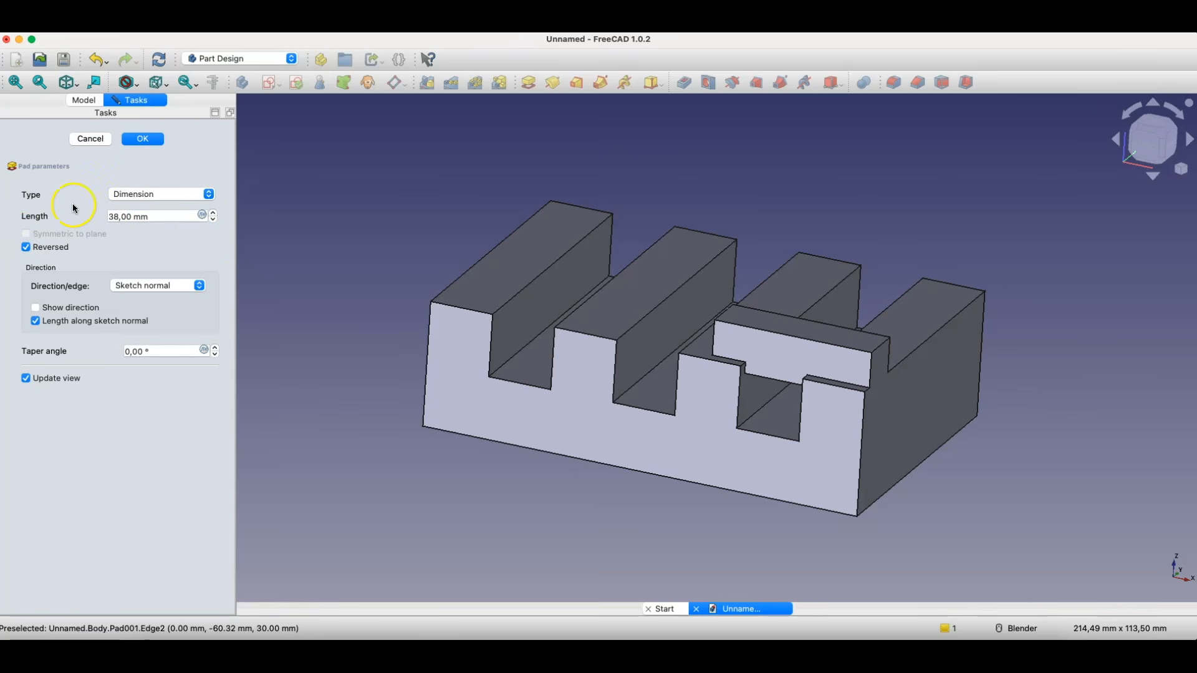
# - Try the pad type To last, and switch it to To first
pyautogui.click(124, 198)
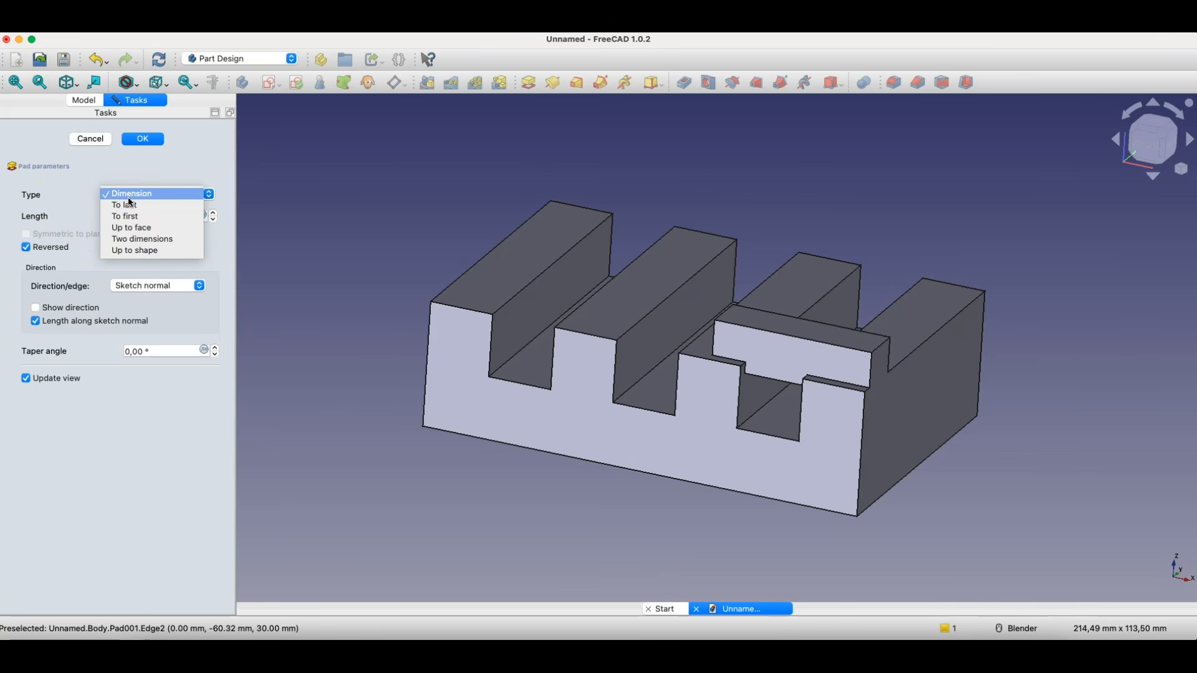
pyautogui.click(143, 218)
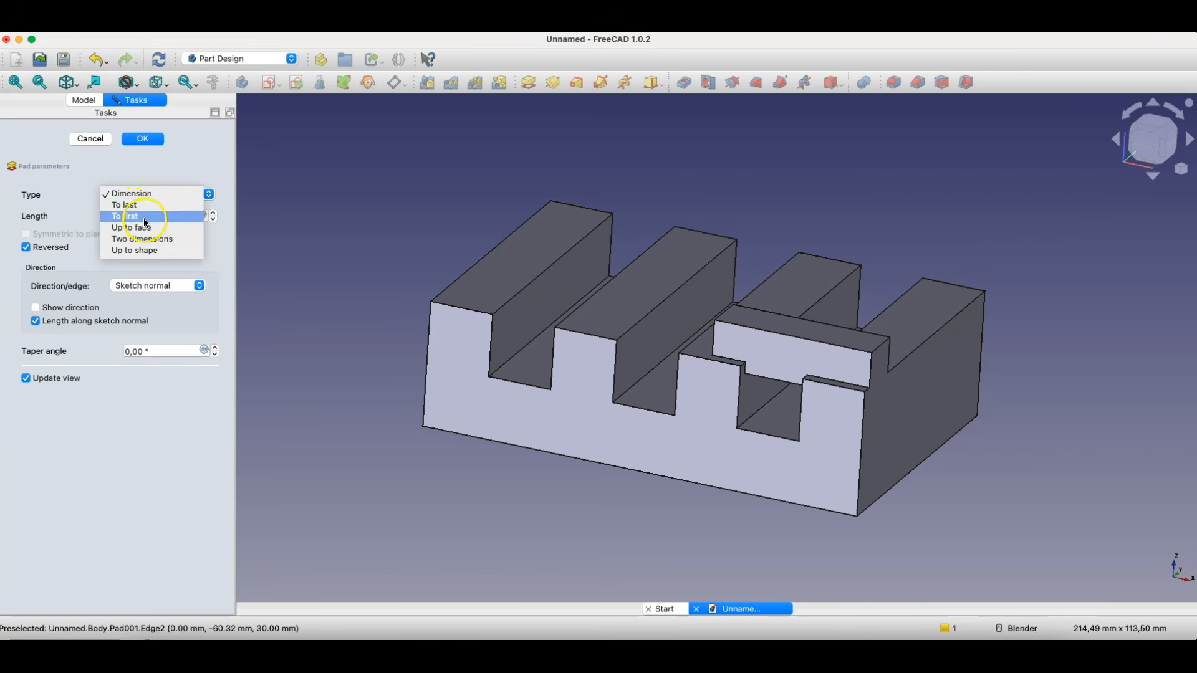
pyautogui.click(137, 205)
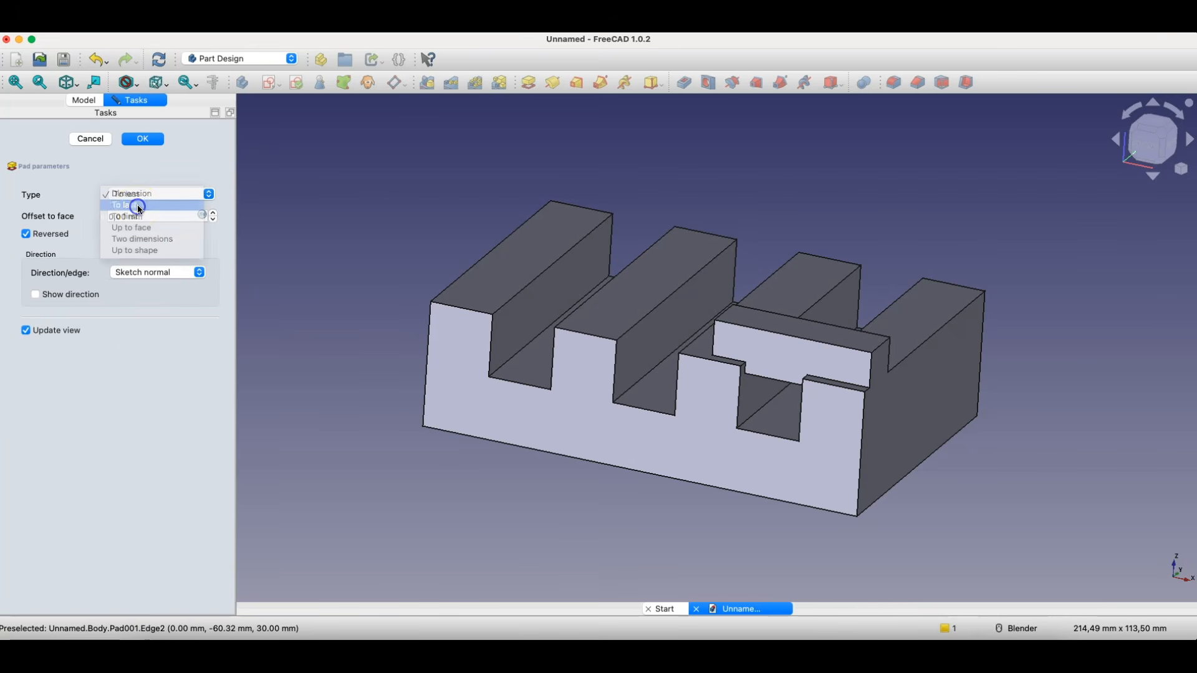
pyautogui.click(143, 197)
pyautogui.click(137, 207)
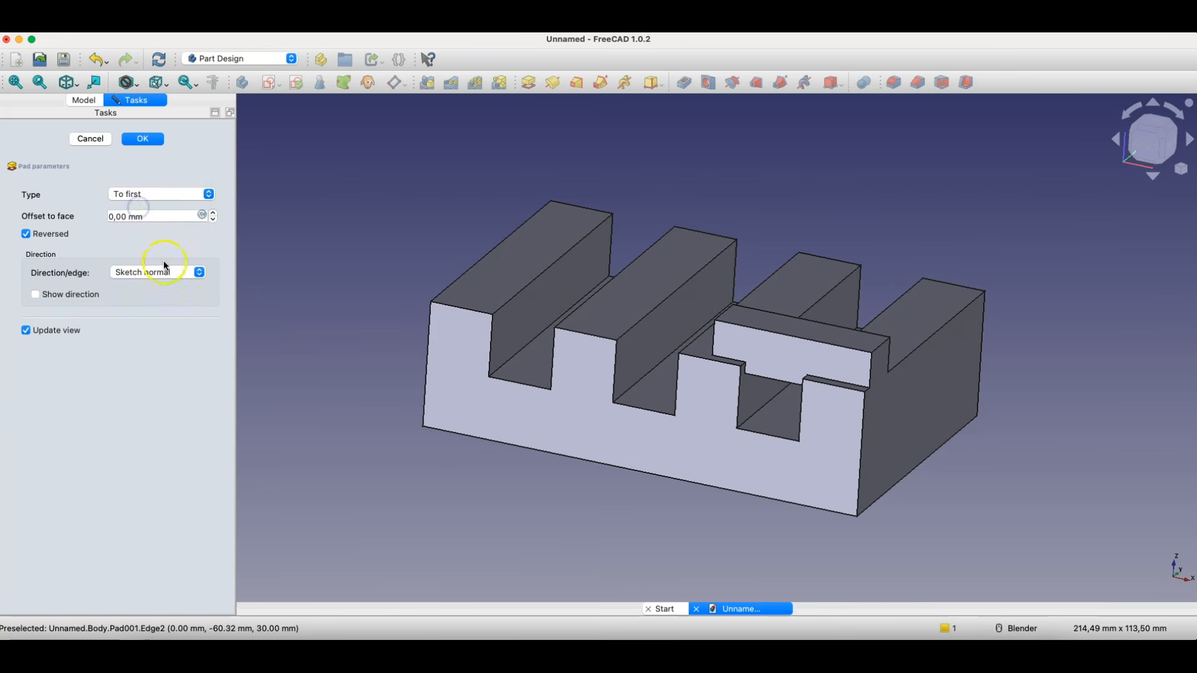
# - Try changing the pad's offset to face and set it back to 0 mm
pyautogui.click(184, 219)
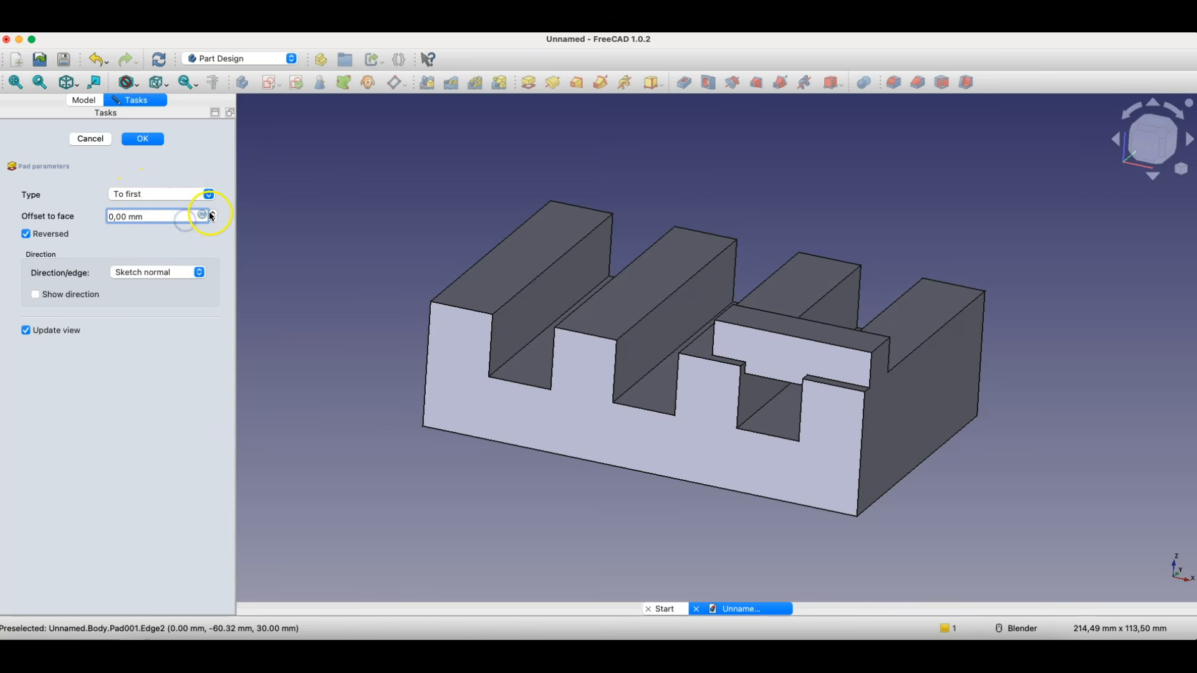
pyautogui.click(213, 213)
pyautogui.click(213, 213)
pyautogui.click(213, 219)
pyautogui.click(213, 220)
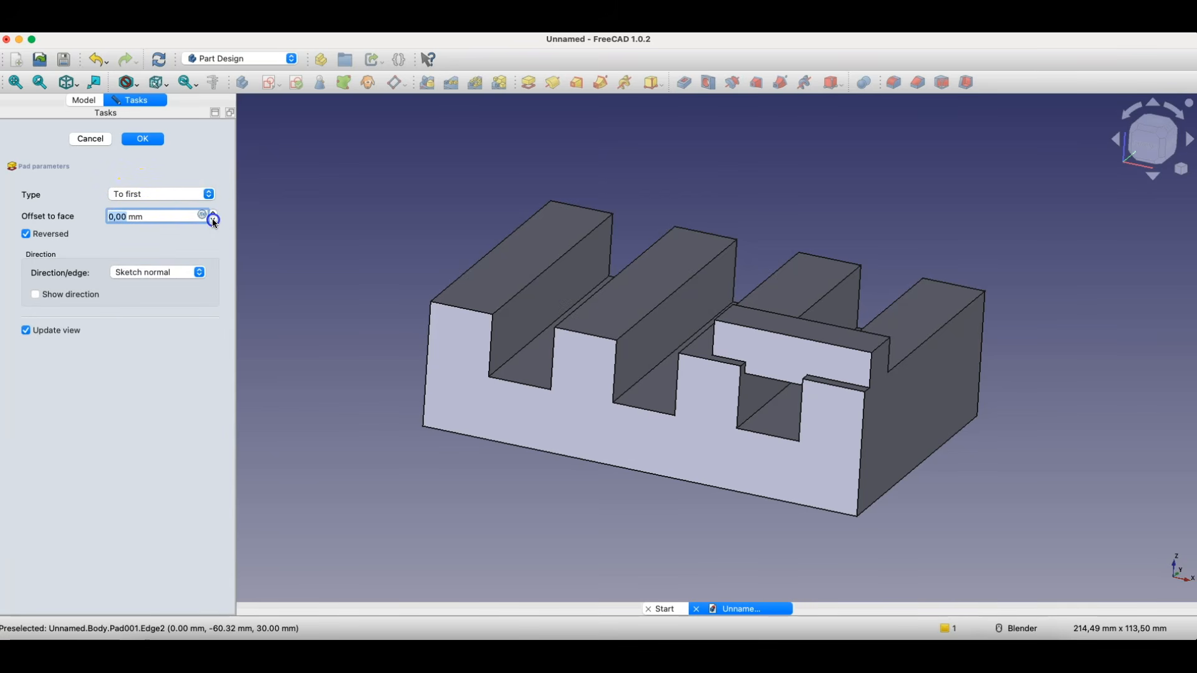
# - Set the pad type to Up to face and try the groove-side faces of the far end tooth and its neighbouring tooth as targets
pyautogui.click(151, 196)
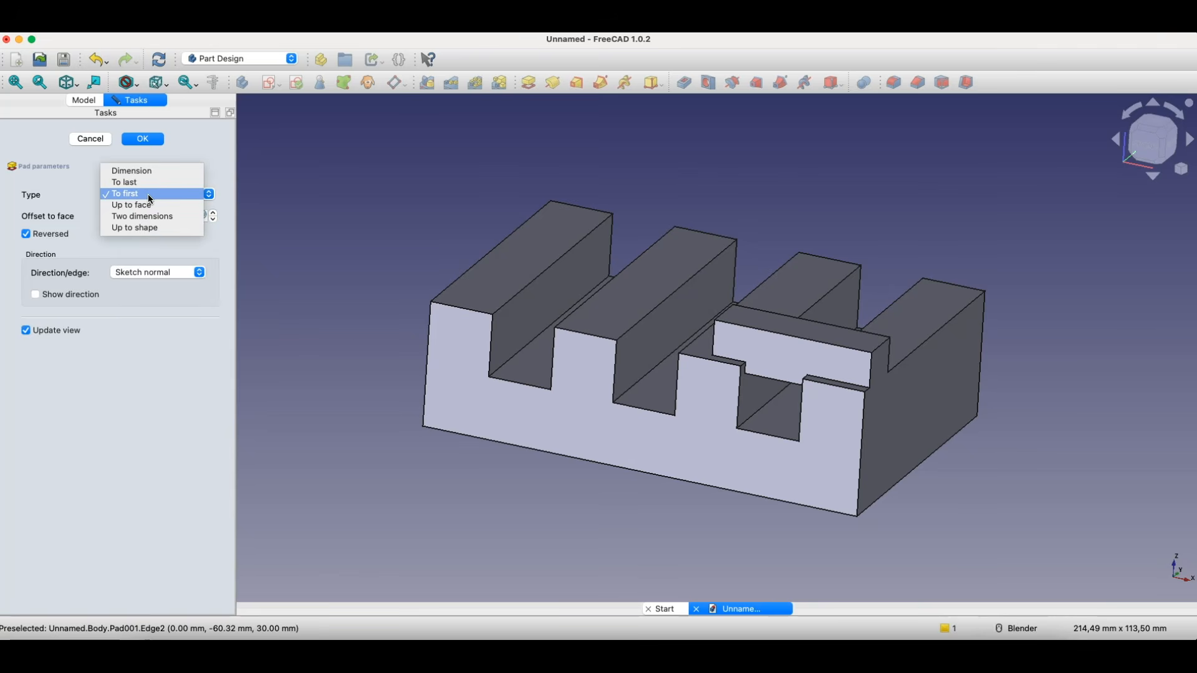
pyautogui.click(147, 209)
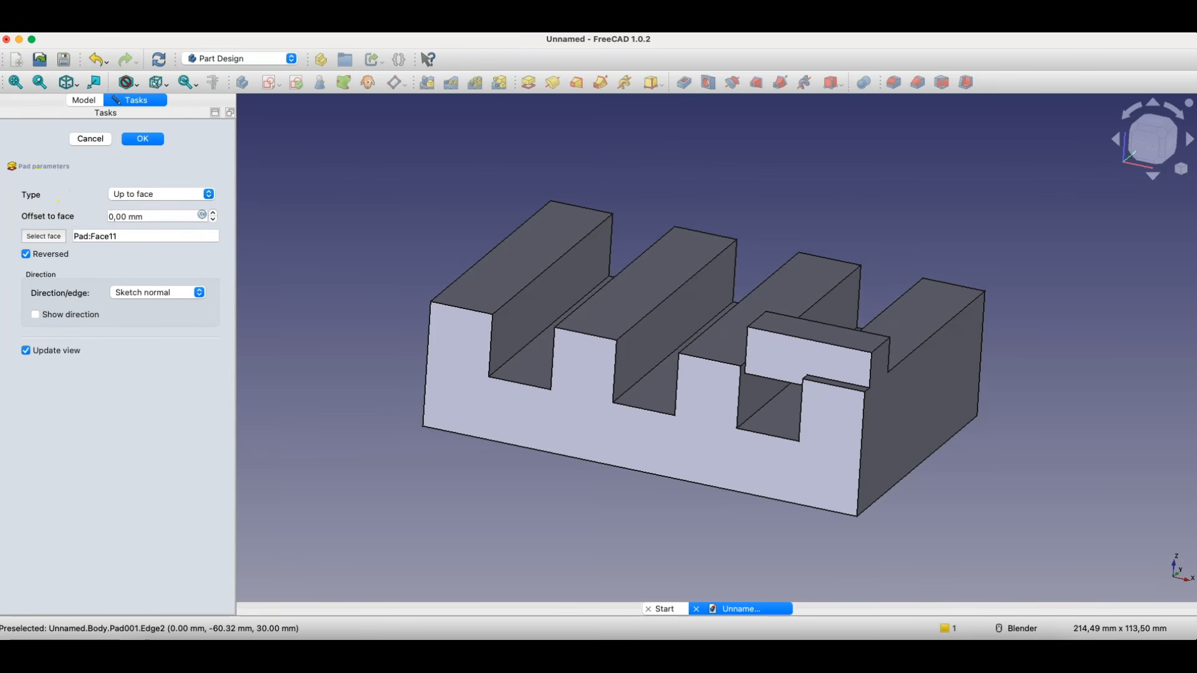
pyautogui.click(32, 239)
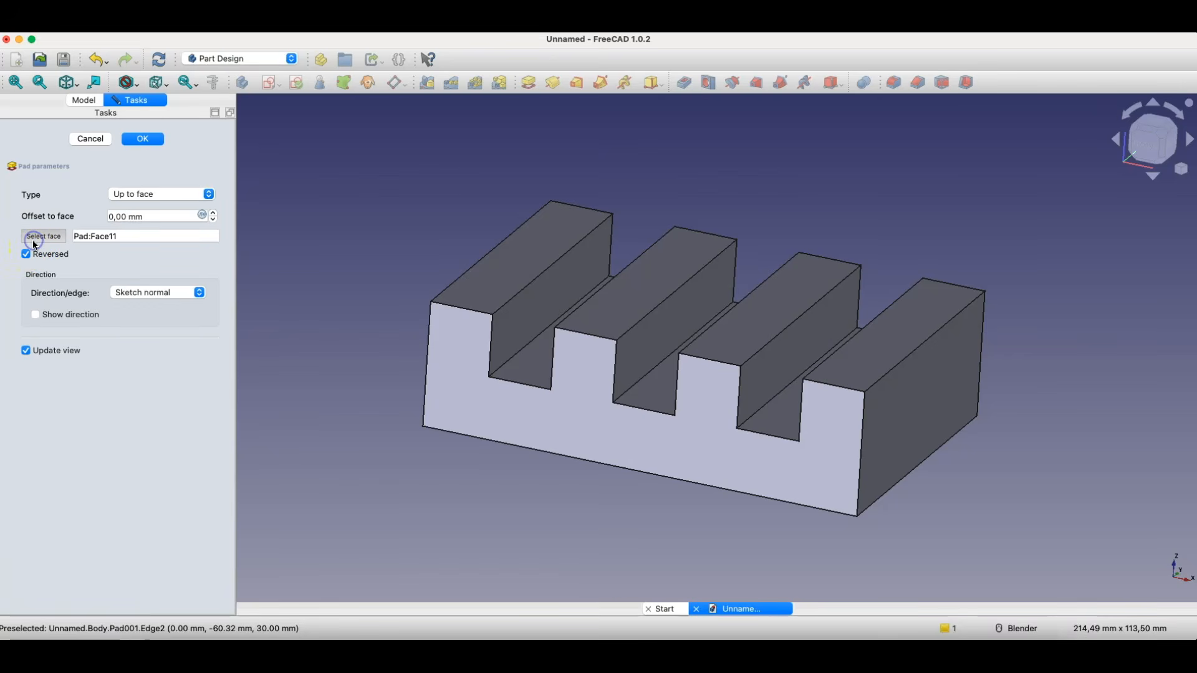
pyautogui.click(517, 325)
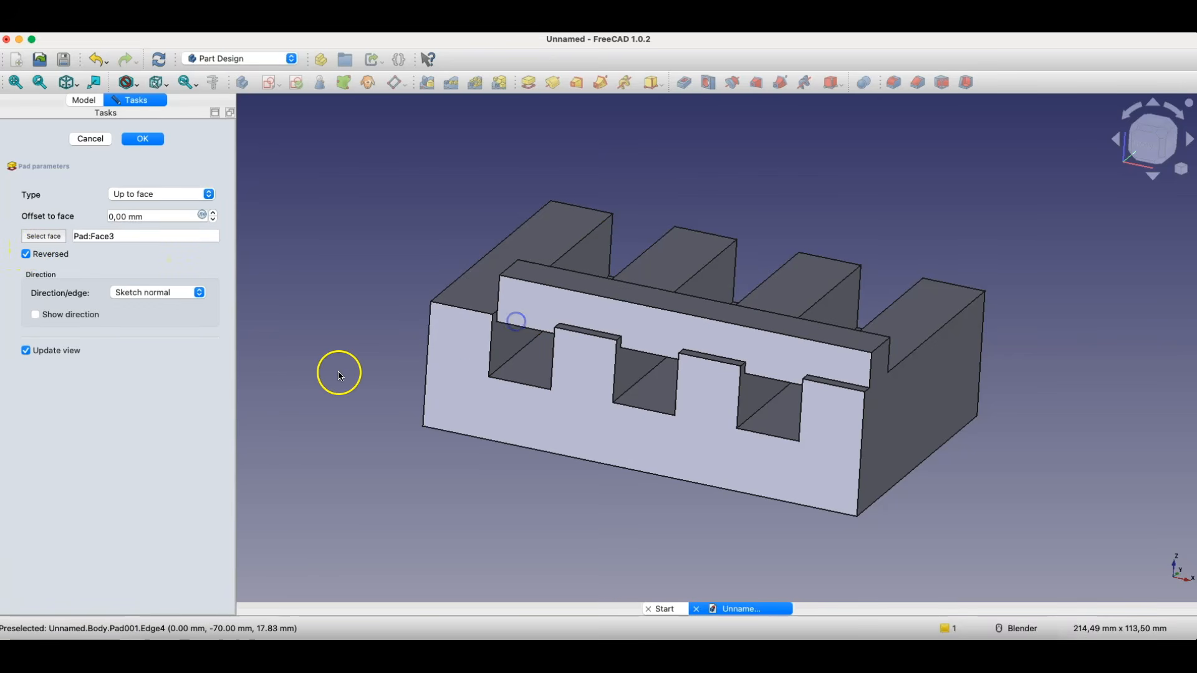
pyautogui.click(44, 234)
pyautogui.click(643, 346)
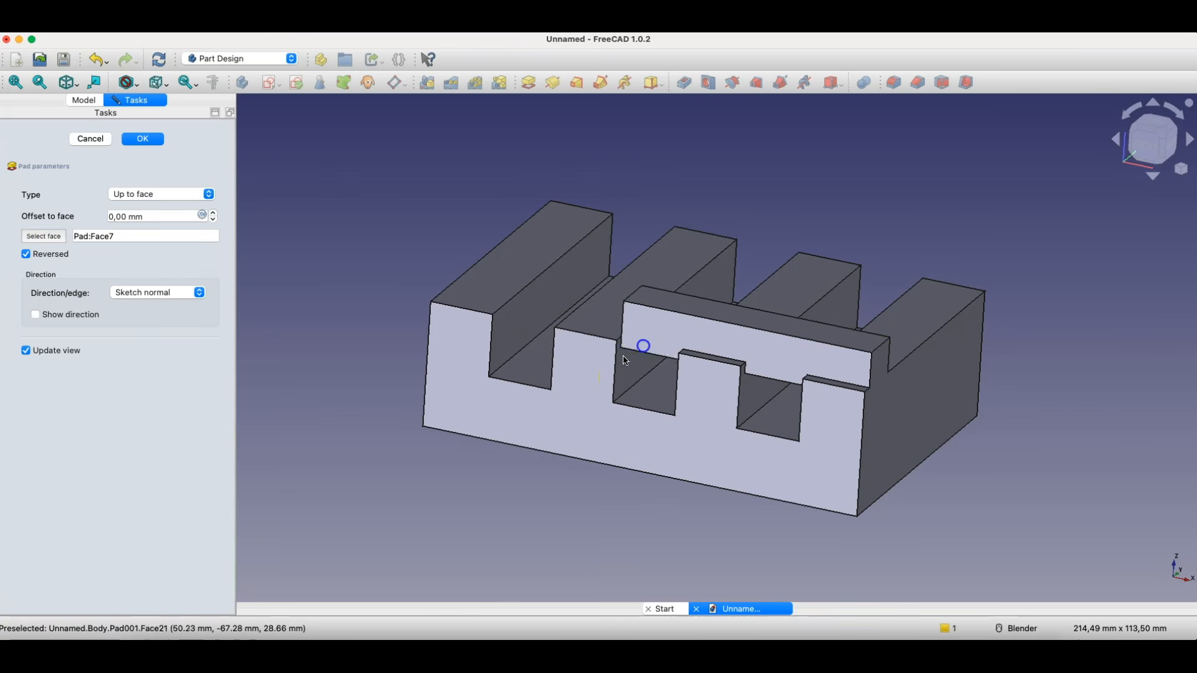
# - Choose the side of the second tooth that faces the far end tooth as the pad's limiting face
pyautogui.click(55, 235)
pyautogui.moveTo(624, 441); pyautogui.dragTo(602, 394, button='middle')
pyautogui.click(569, 339)
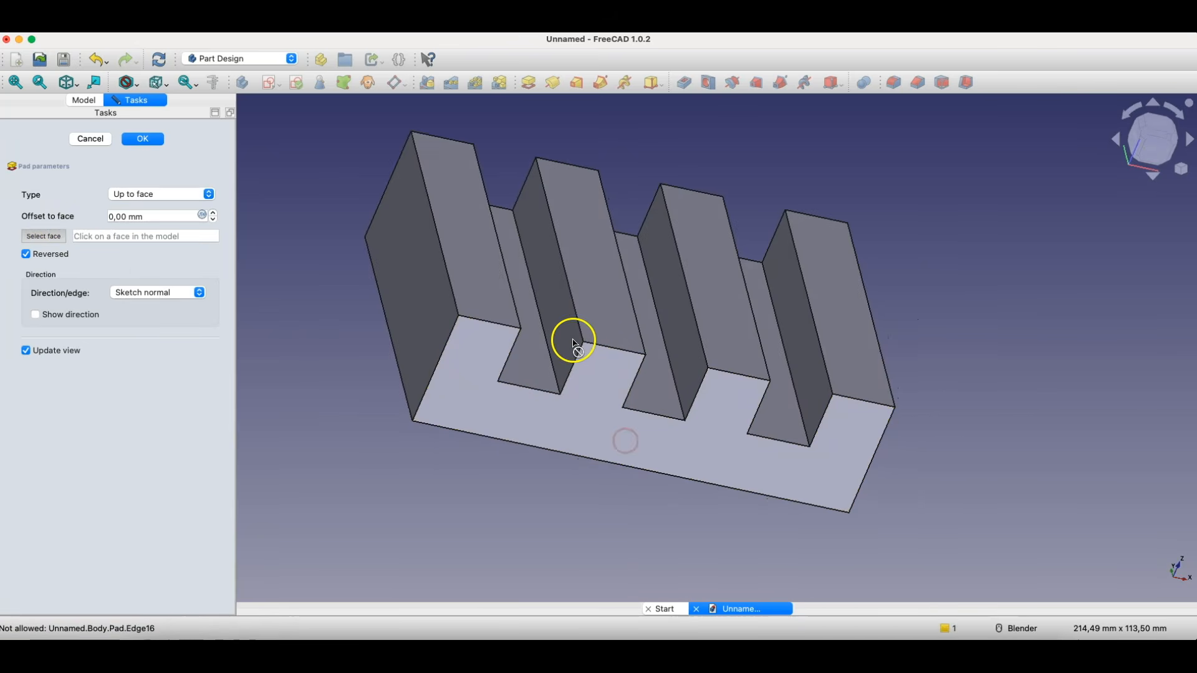
pyautogui.click(527, 305)
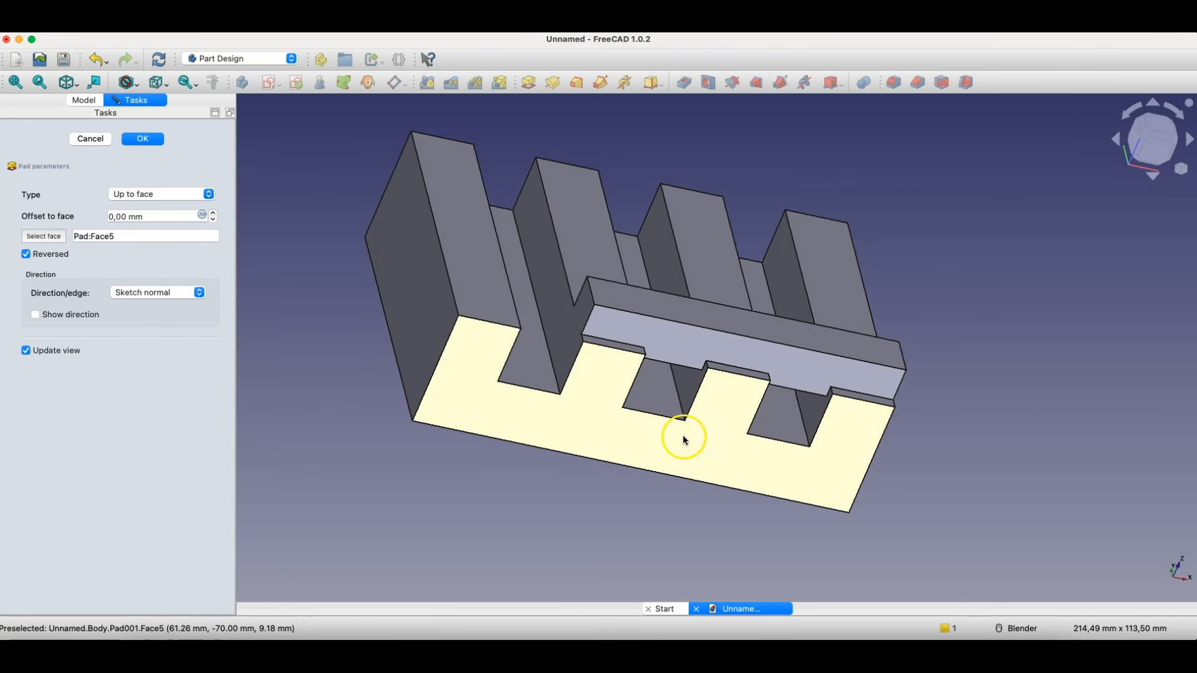
pyautogui.moveTo(681, 444); pyautogui.dragTo(570, 446, button='middle')
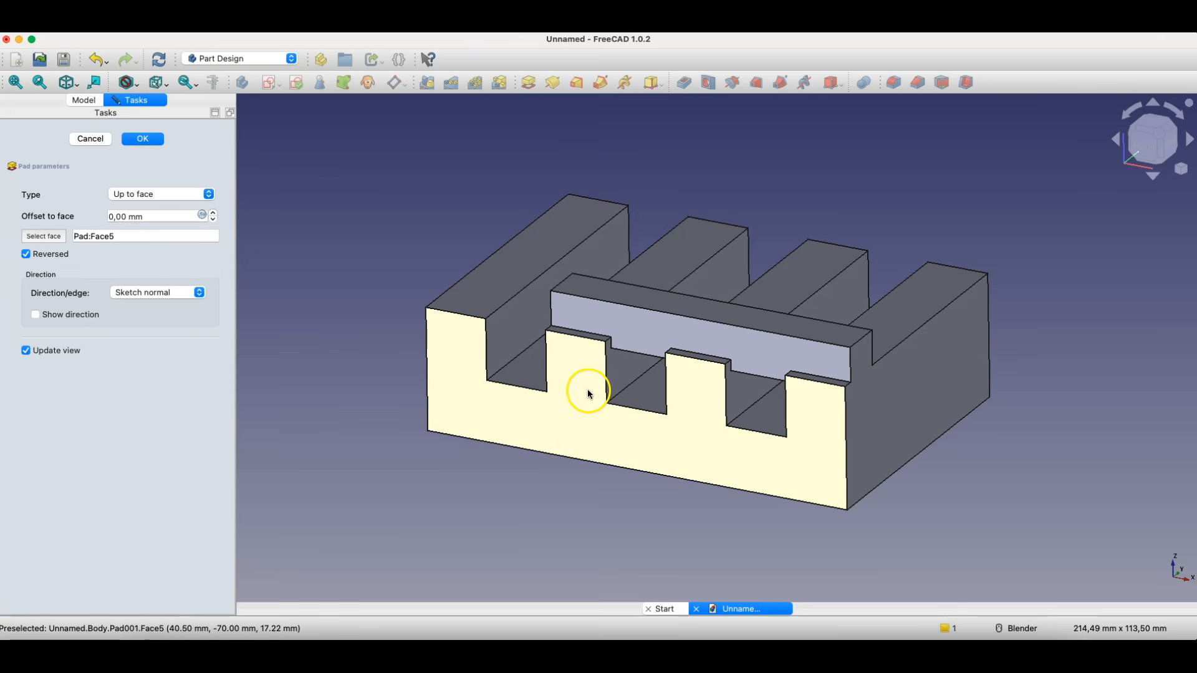
# - Try the pad type Two dimensions with a length of 50 mm and a second length of 15 mm
pyautogui.click(185, 199)
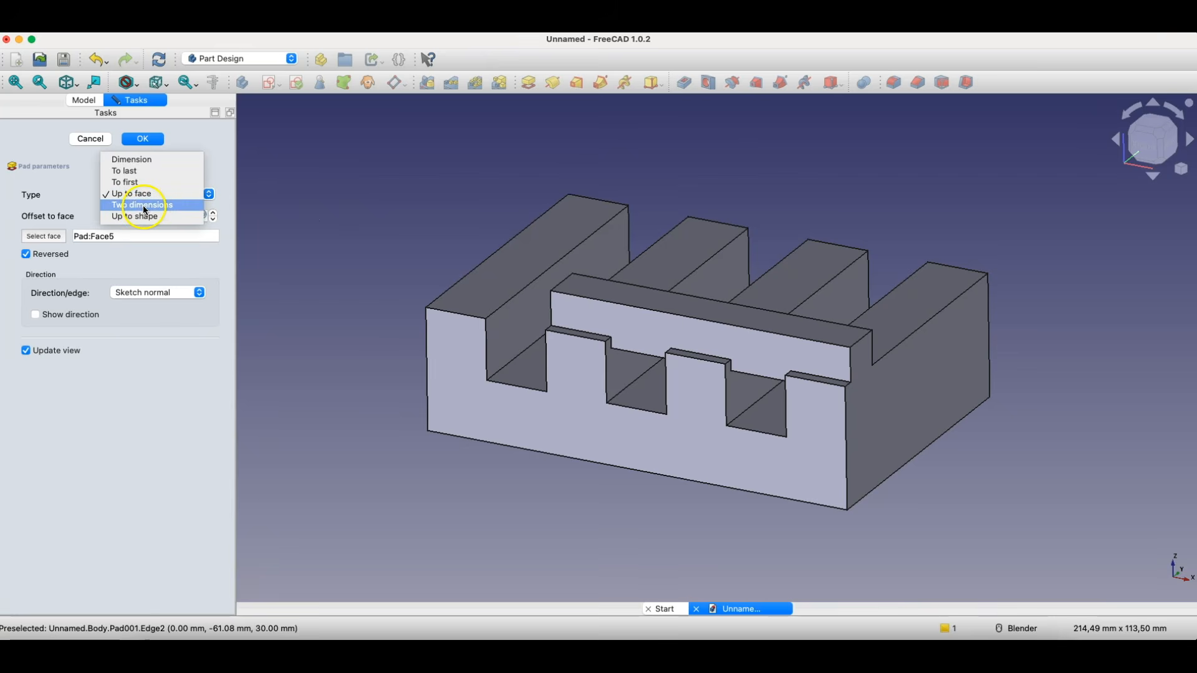
pyautogui.click(155, 206)
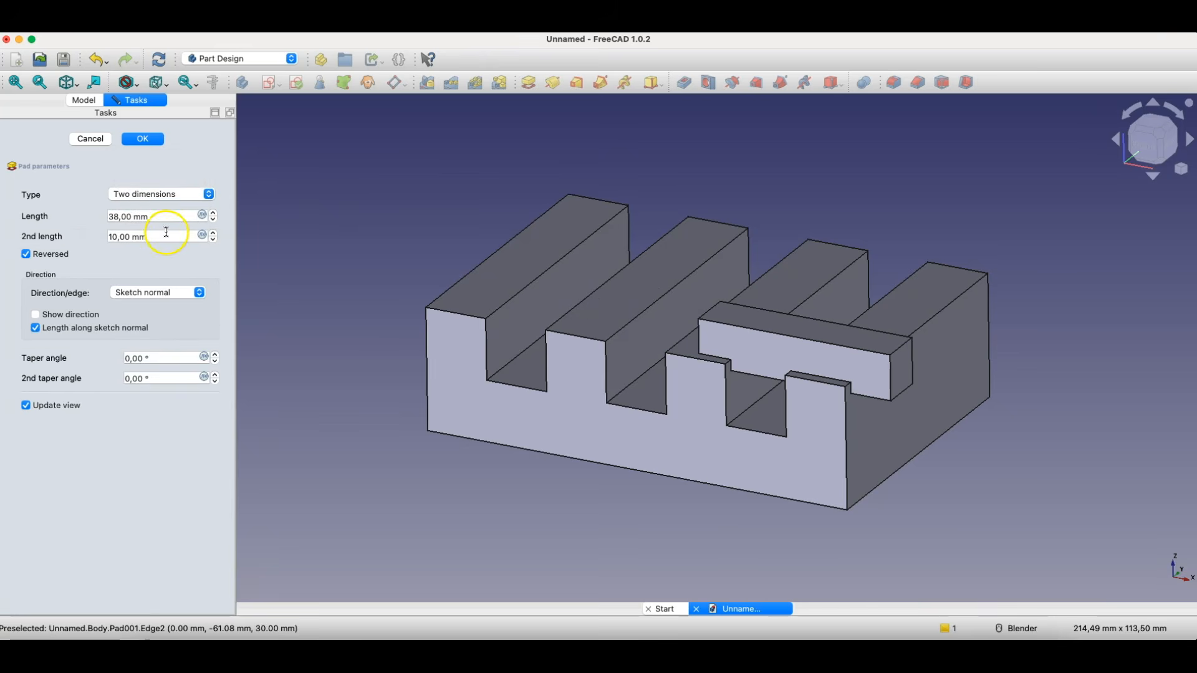
pyautogui.doubleClick(163, 221)
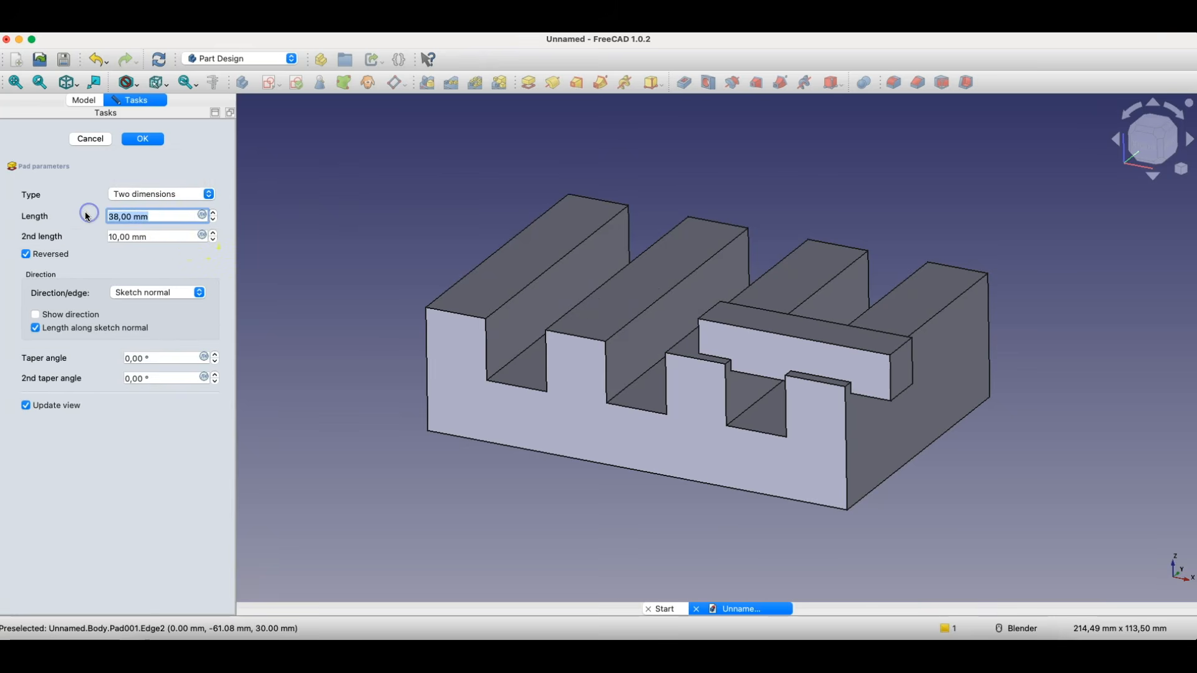
pyautogui.write('50')
pyautogui.press('Tab')
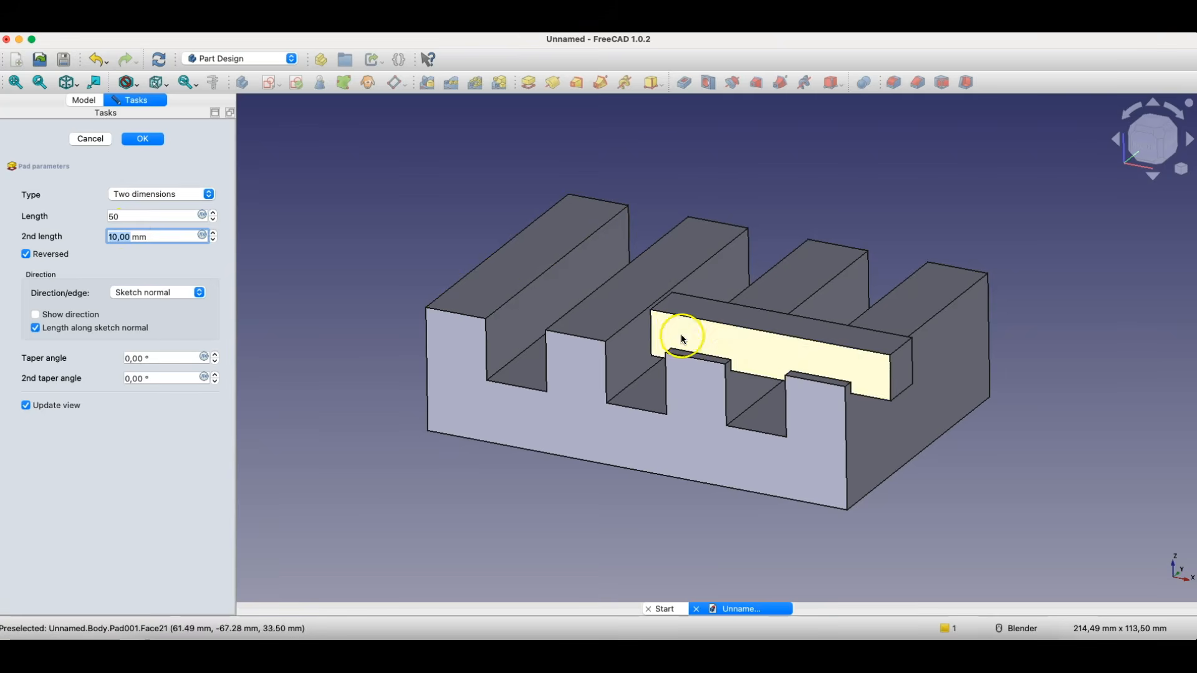
pyautogui.write('15')
pyautogui.click(87, 232)
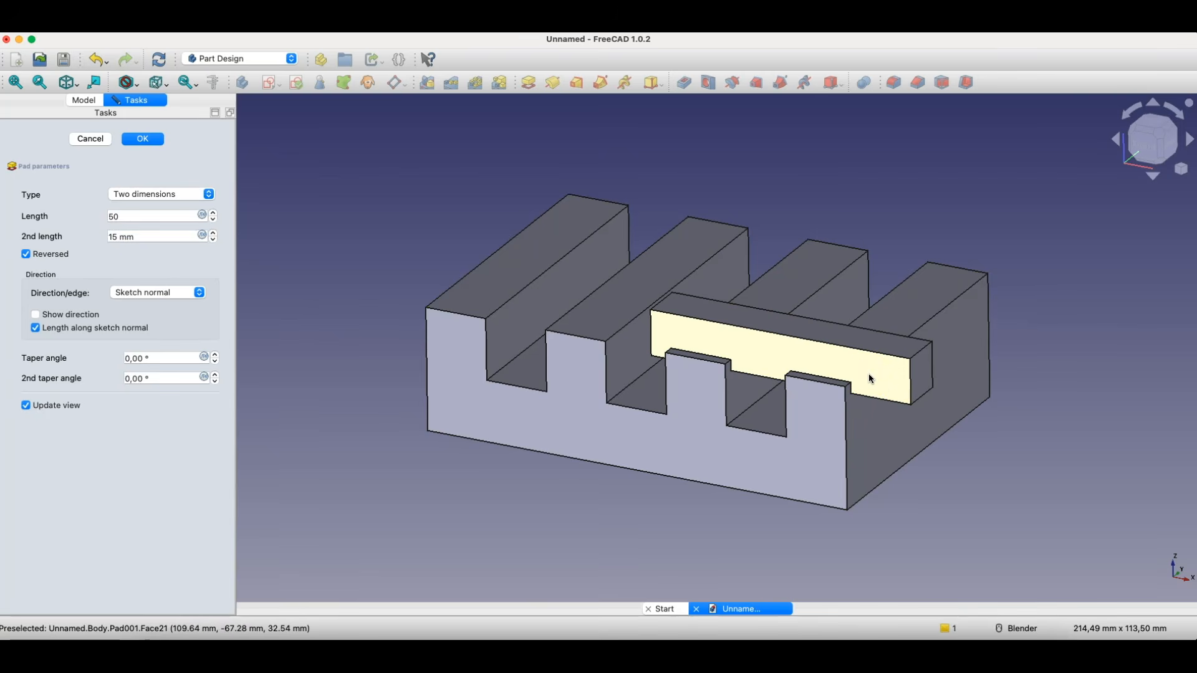
pyautogui.moveTo(839, 430); pyautogui.dragTo(836, 458, button='middle')
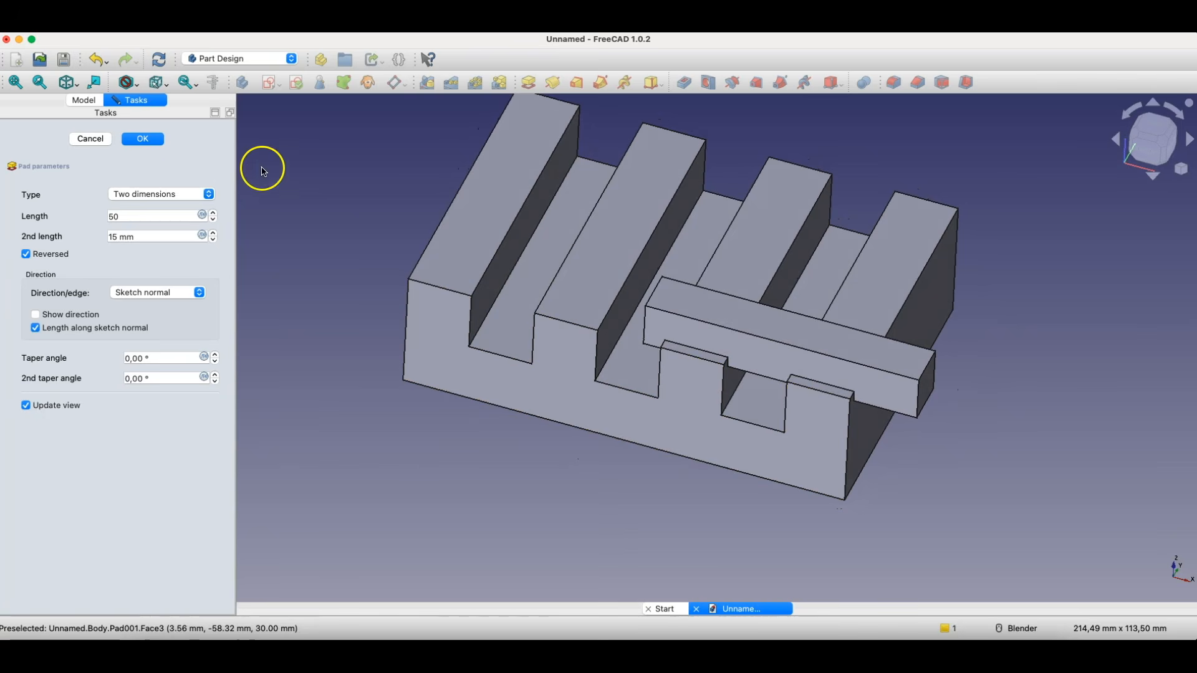
# - Return the pad type to Up to face, keeping the second tooth's face as the limit, and accept the pad
pyautogui.click(141, 193)
pyautogui.click(149, 183)
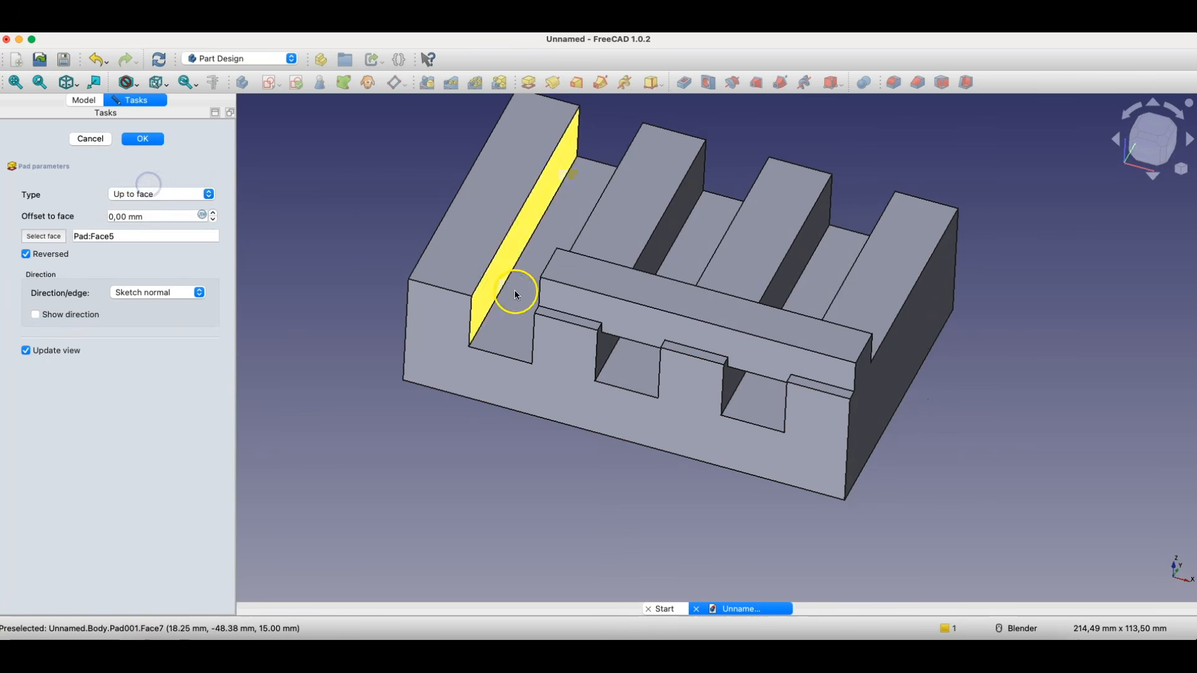
pyautogui.click(514, 290)
pyautogui.moveTo(640, 408); pyautogui.dragTo(607, 391, button='middle')
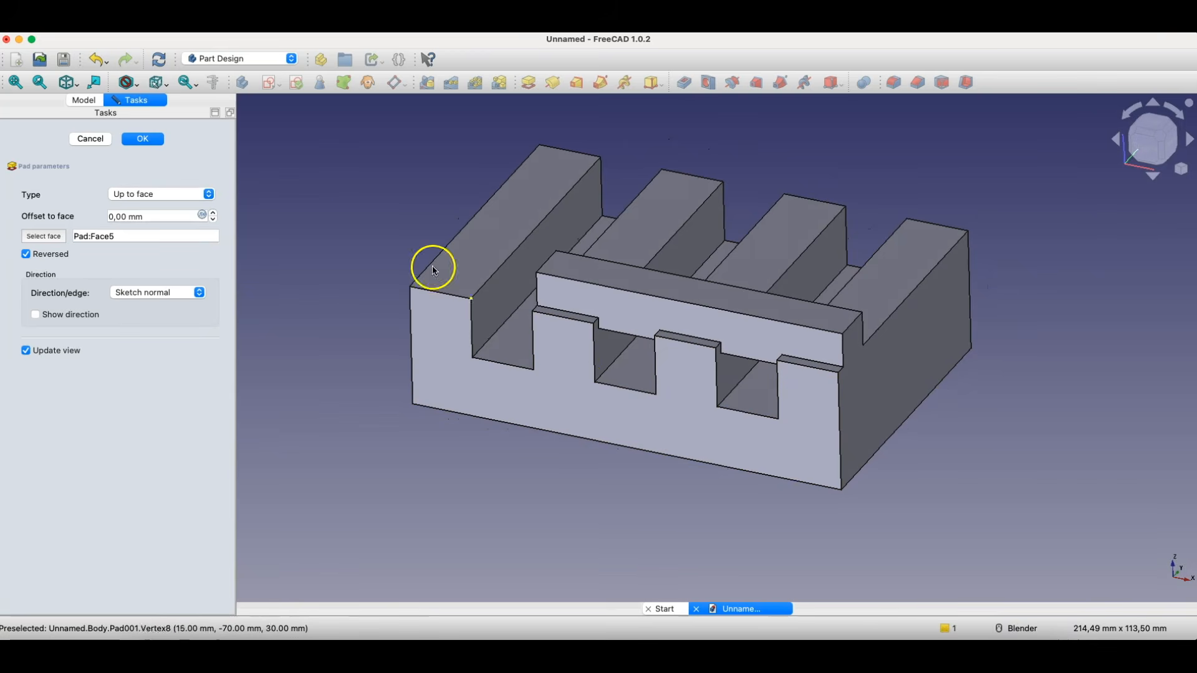
pyautogui.click(142, 138)
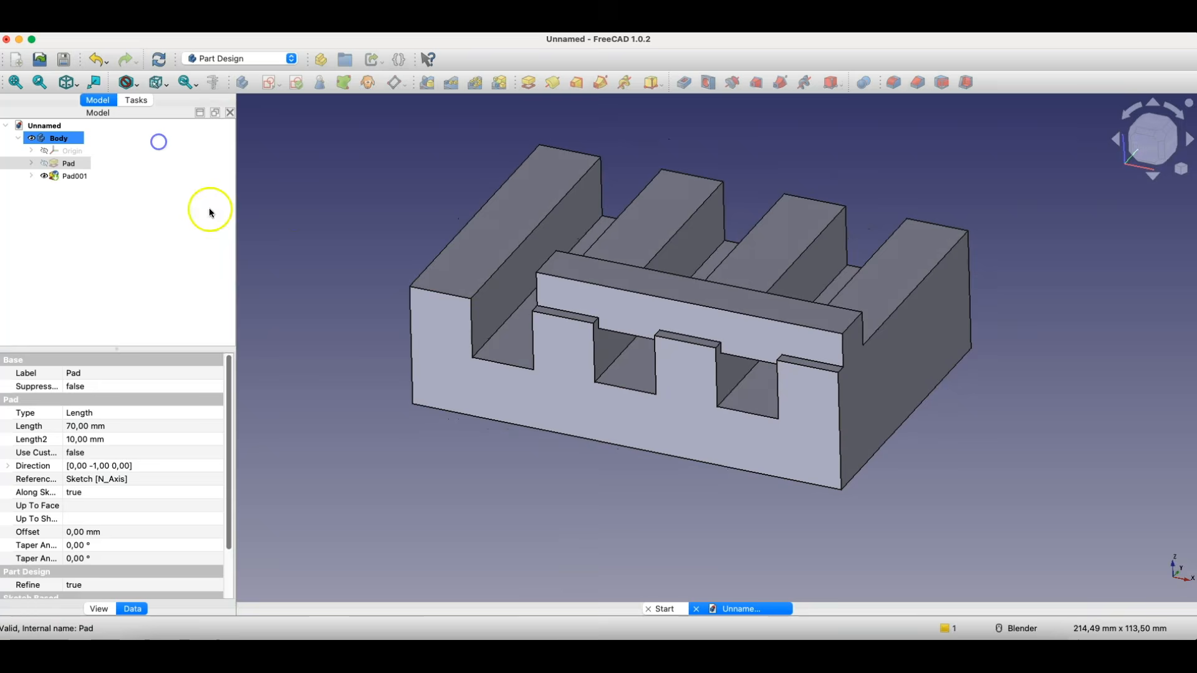
pyautogui.moveTo(578, 386); pyautogui.dragTo(628, 359, button='middle')
pyautogui.click(359, 190)
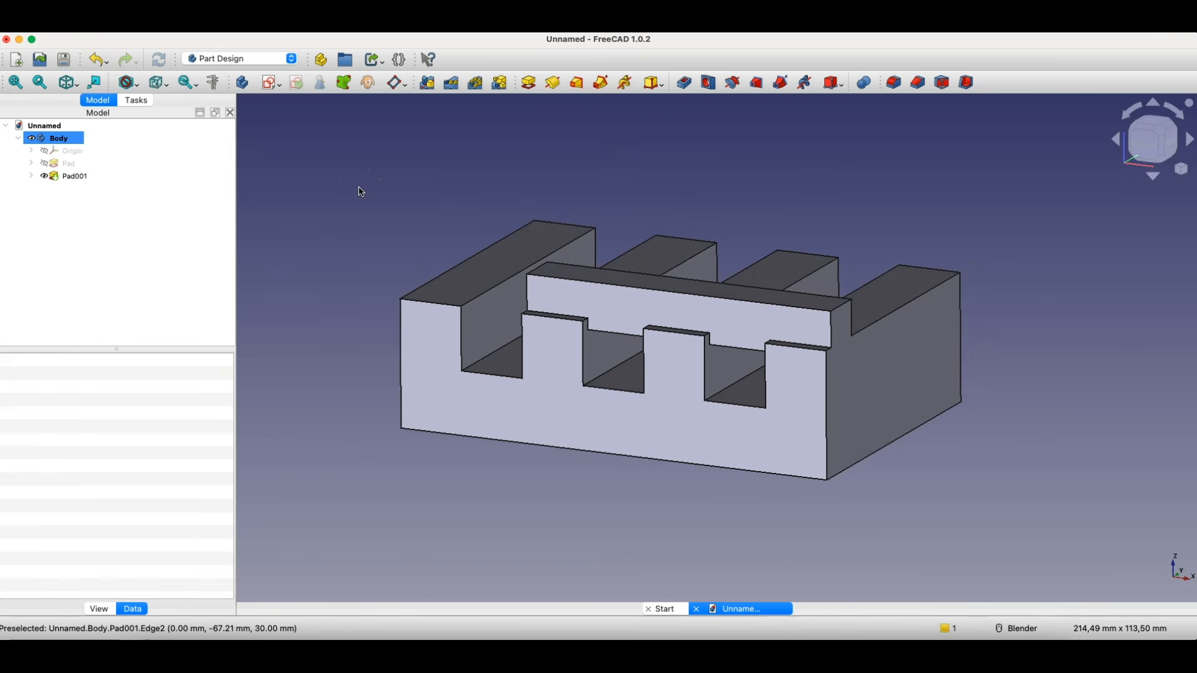
# - Sketch a small circle near the middle of the top face of the end tooth left uncovered by the crossbar
pyautogui.click(506, 262)
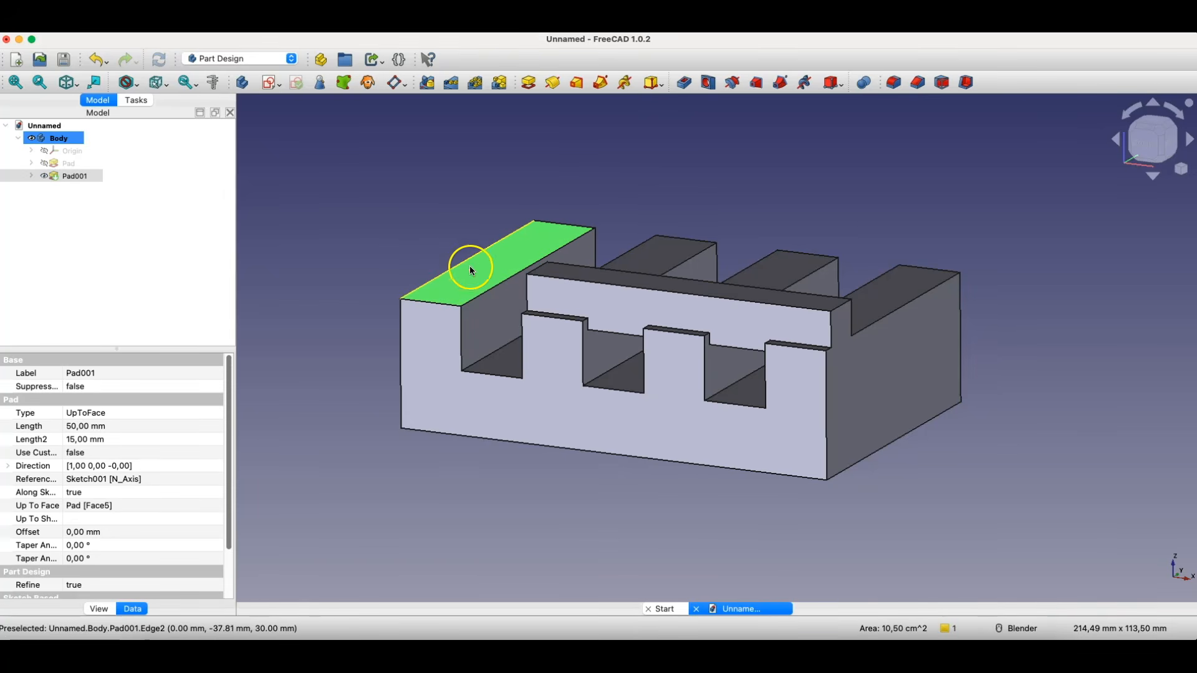
pyautogui.click(269, 84)
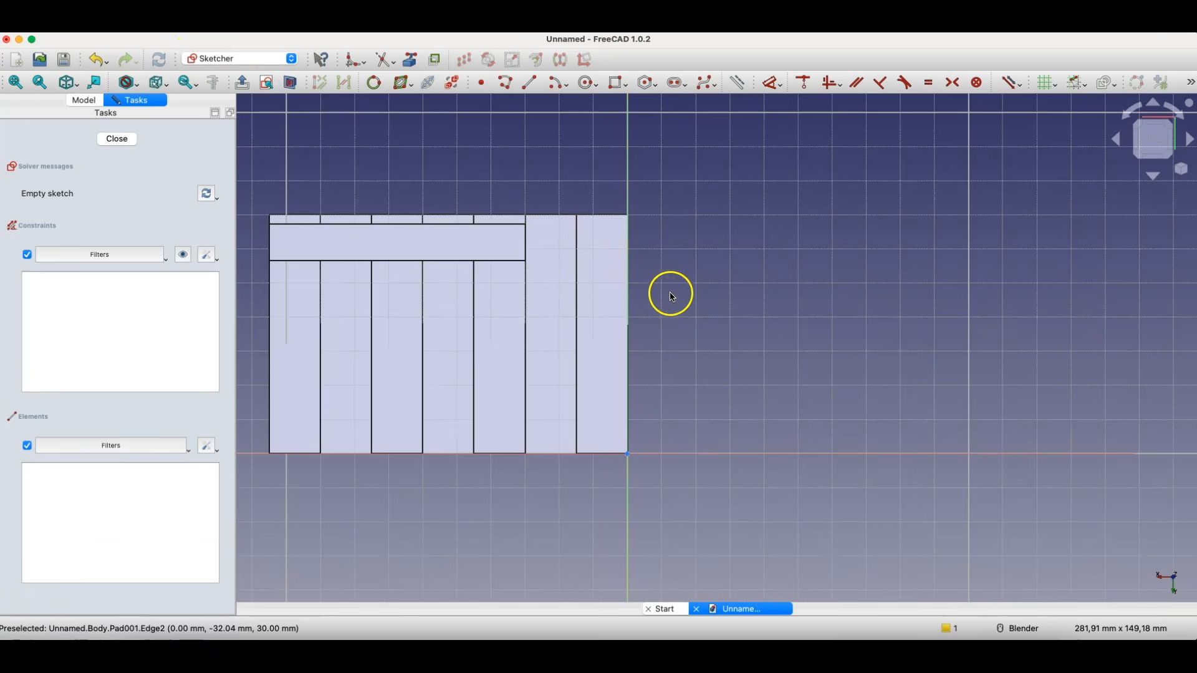
pyautogui.click(587, 83)
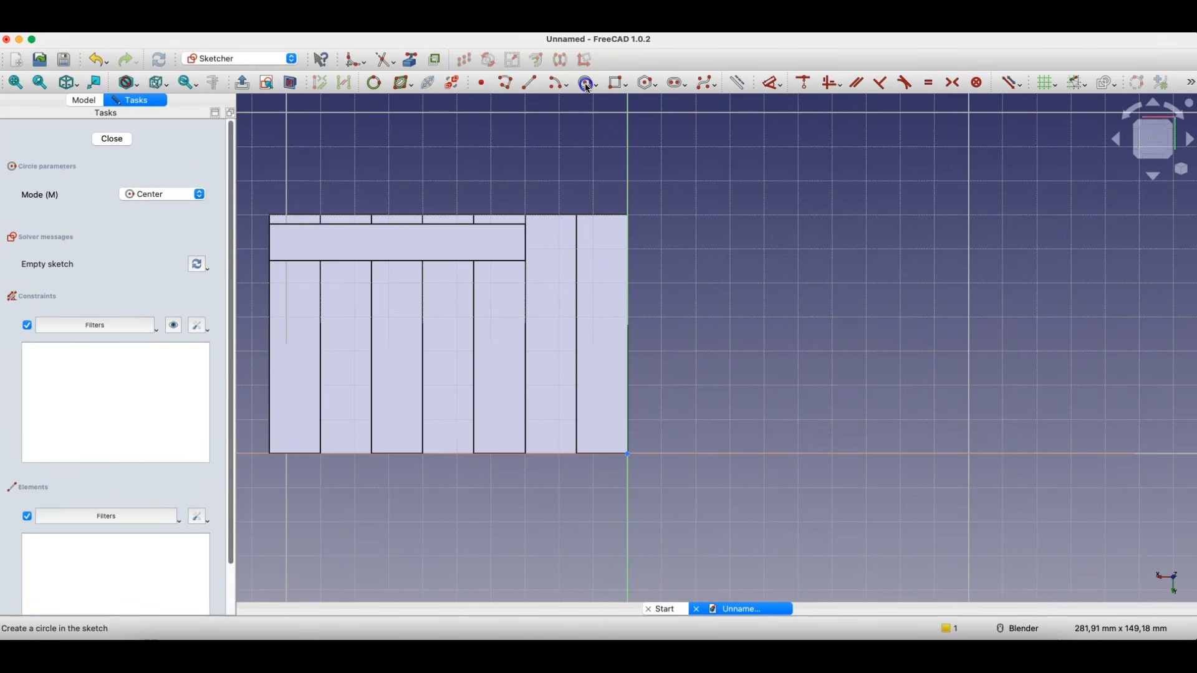
pyautogui.click(602, 324)
pyautogui.click(621, 324)
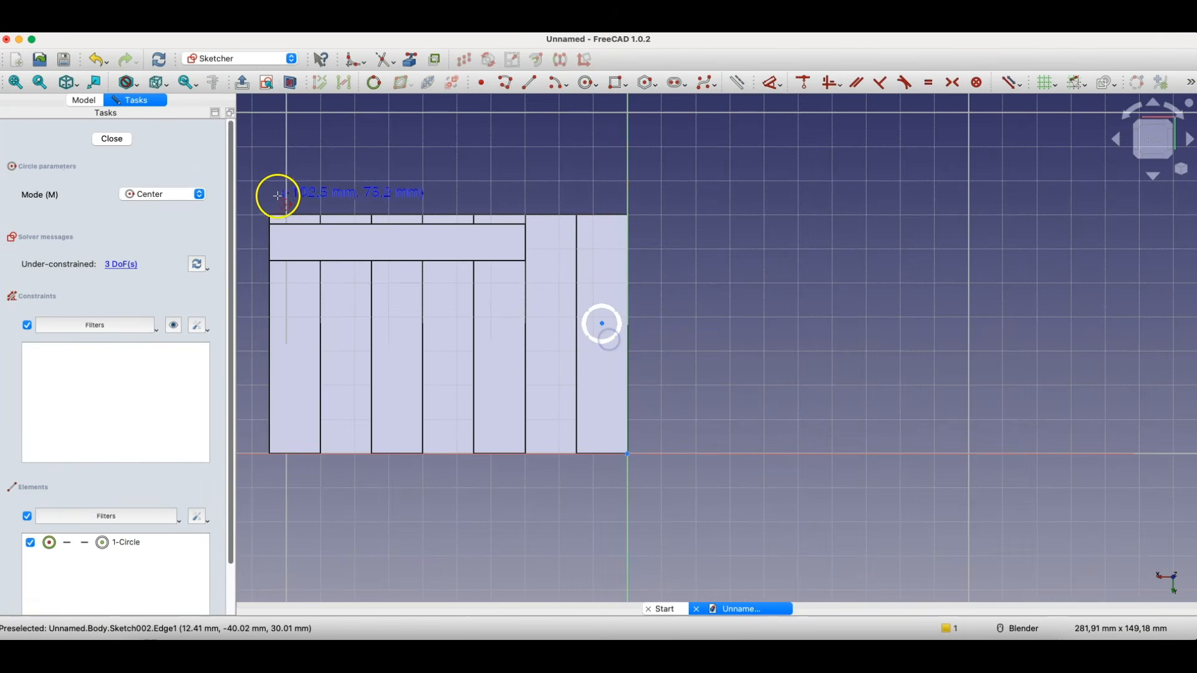
pyautogui.click(123, 144)
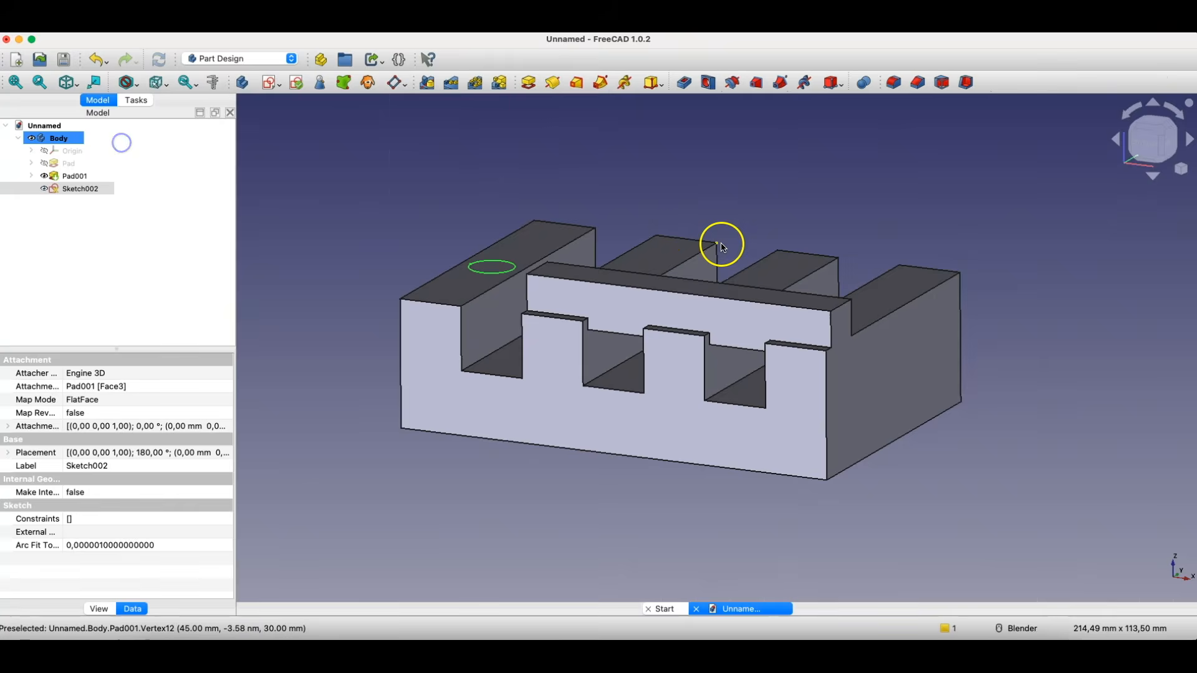
# - Pad the circle 10 mm upwards and raise its taper angle to 25°
pyautogui.click(532, 84)
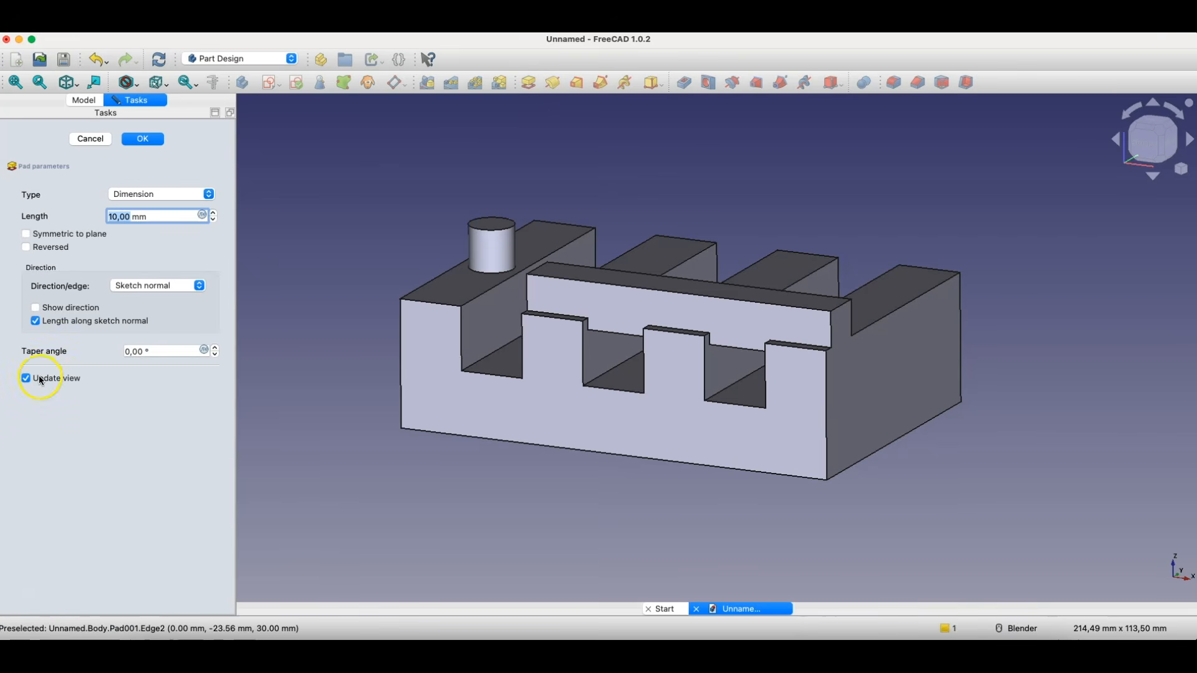
pyautogui.click(214, 348)
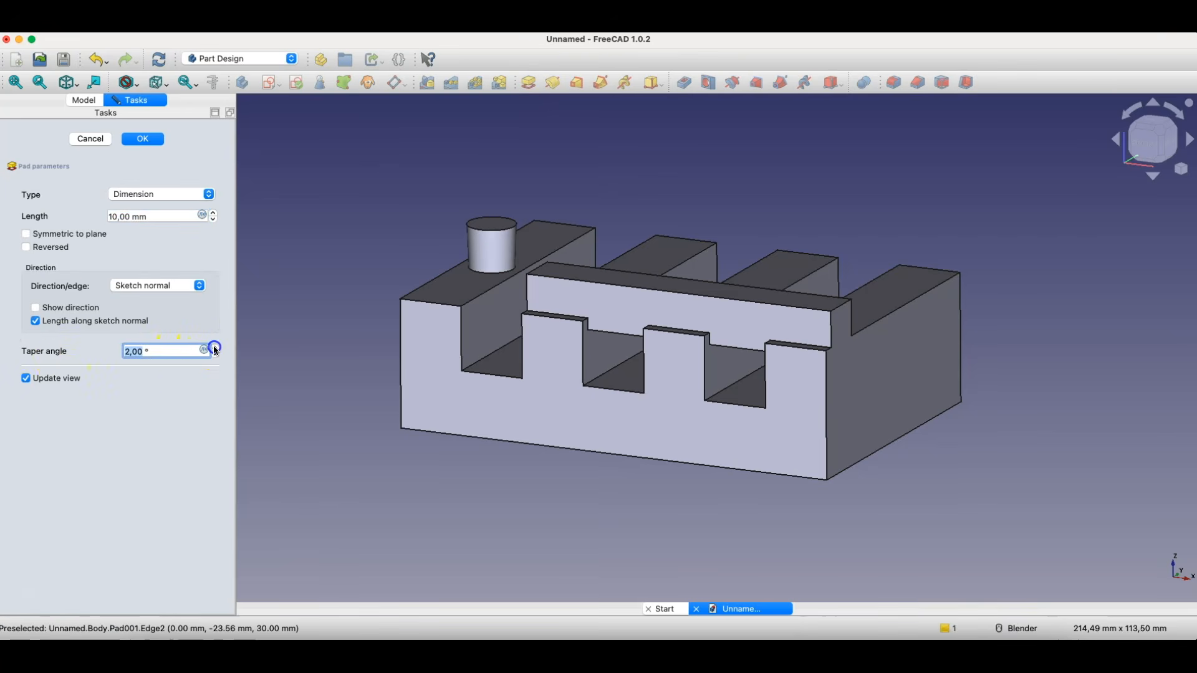
pyautogui.scroll(14, 215, 349)
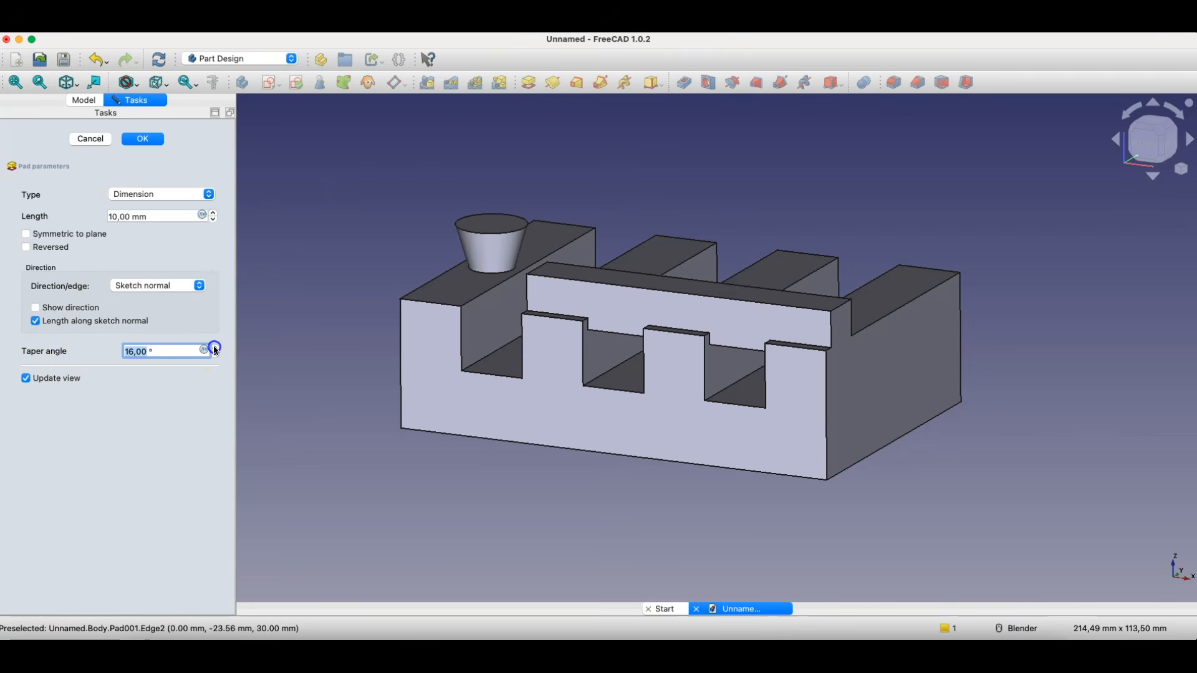
pyautogui.scroll(6, 215, 349)
pyautogui.moveTo(337, 323); pyautogui.dragTo(480, 371, button='middle')
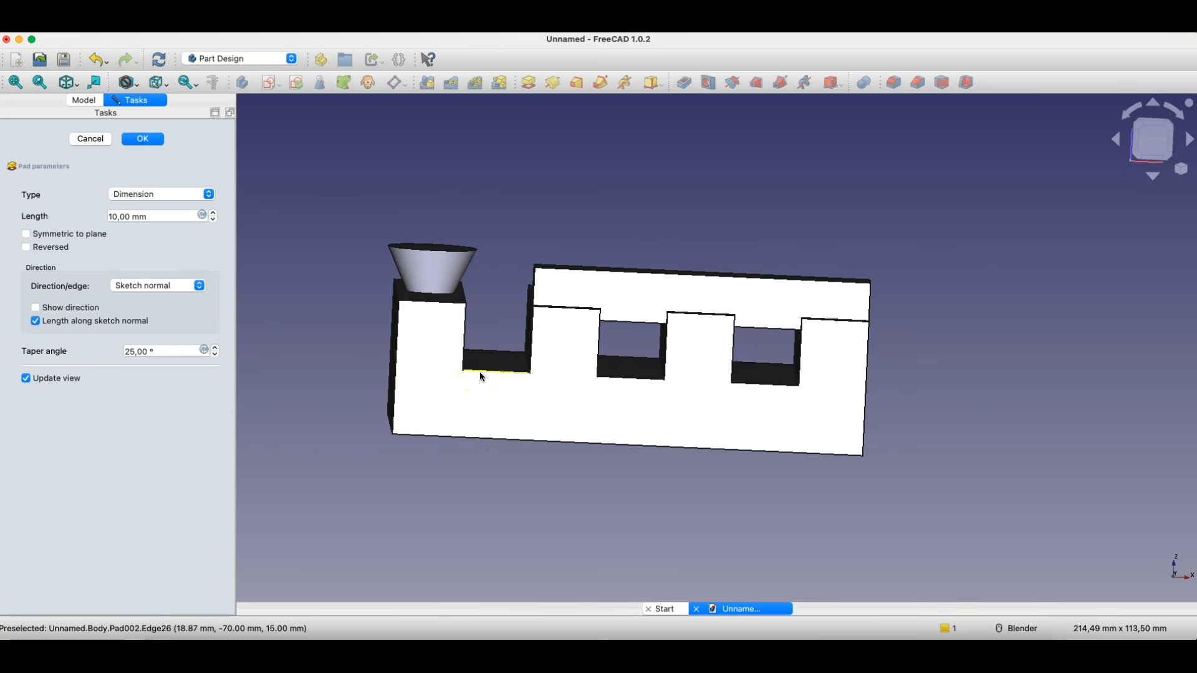
# - Set the circular pad's taper angle to -15° and accept the pad
pyautogui.scroll(-12, 215, 354)
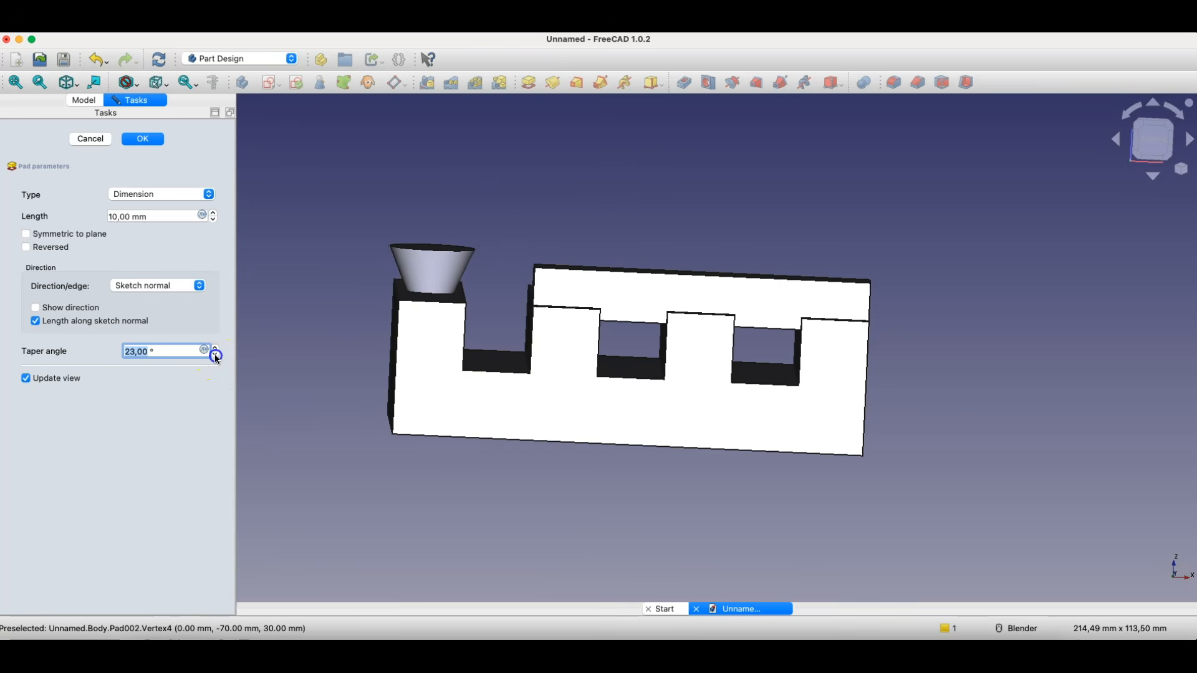
pyautogui.scroll(-14, 214, 354)
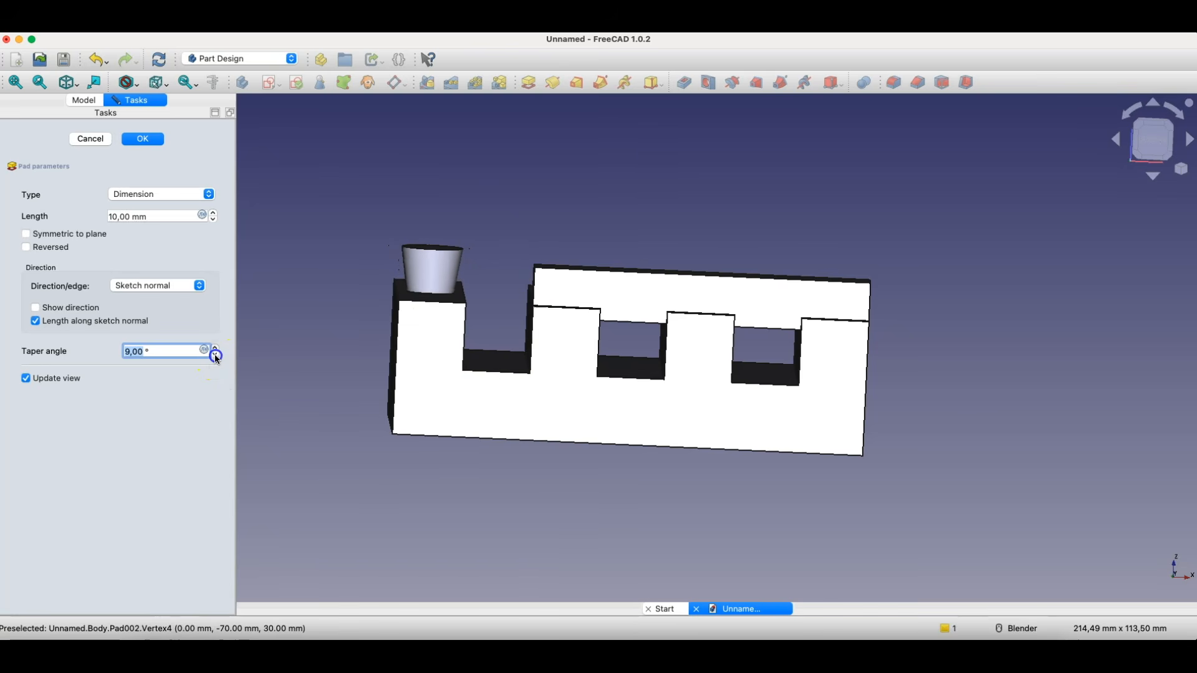
pyautogui.scroll(-12, 214, 354)
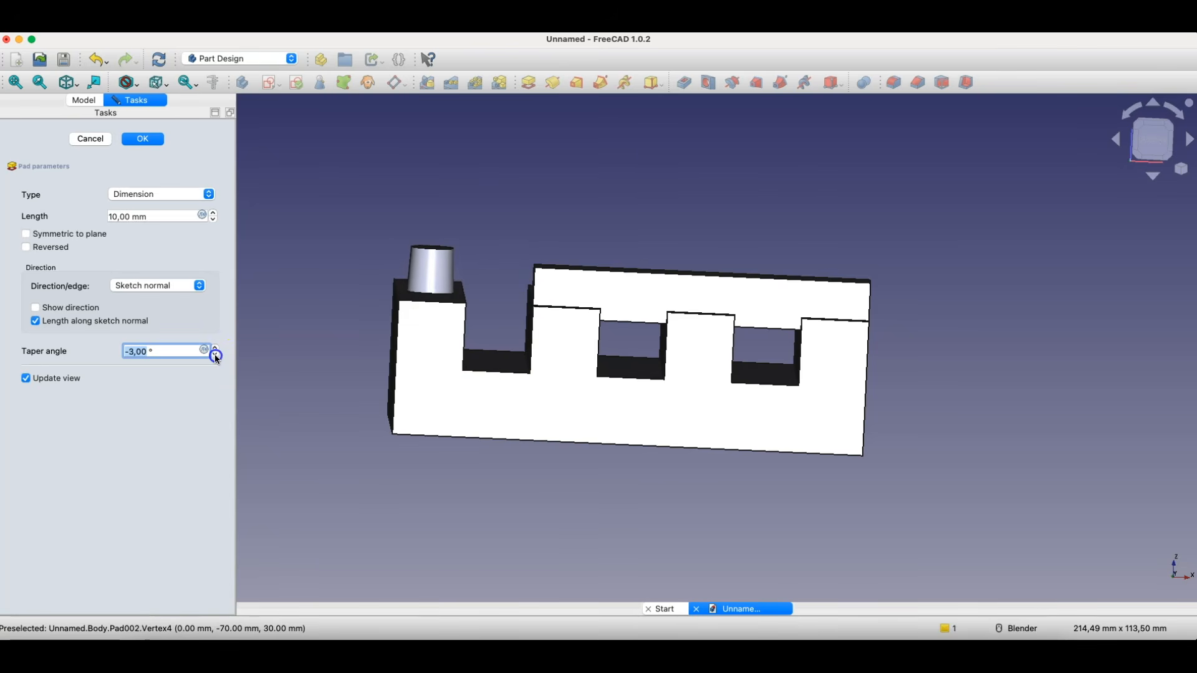
pyautogui.scroll(-2, 215, 354)
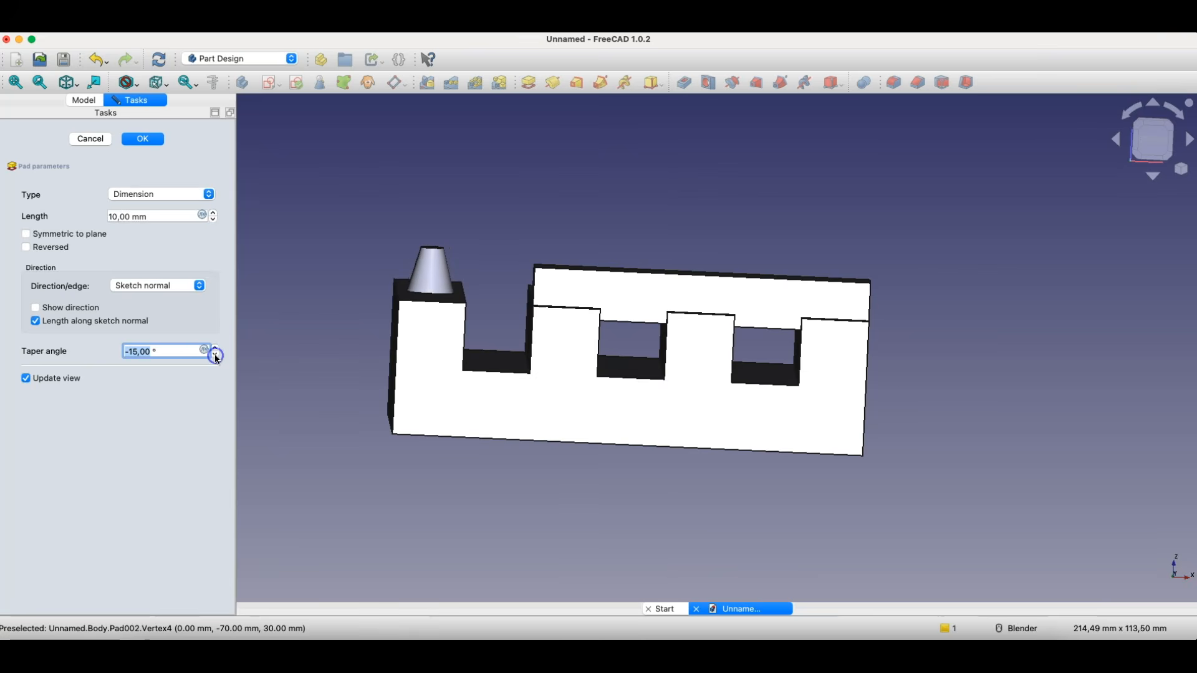
pyautogui.moveTo(507, 301); pyautogui.dragTo(507, 364, button='middle')
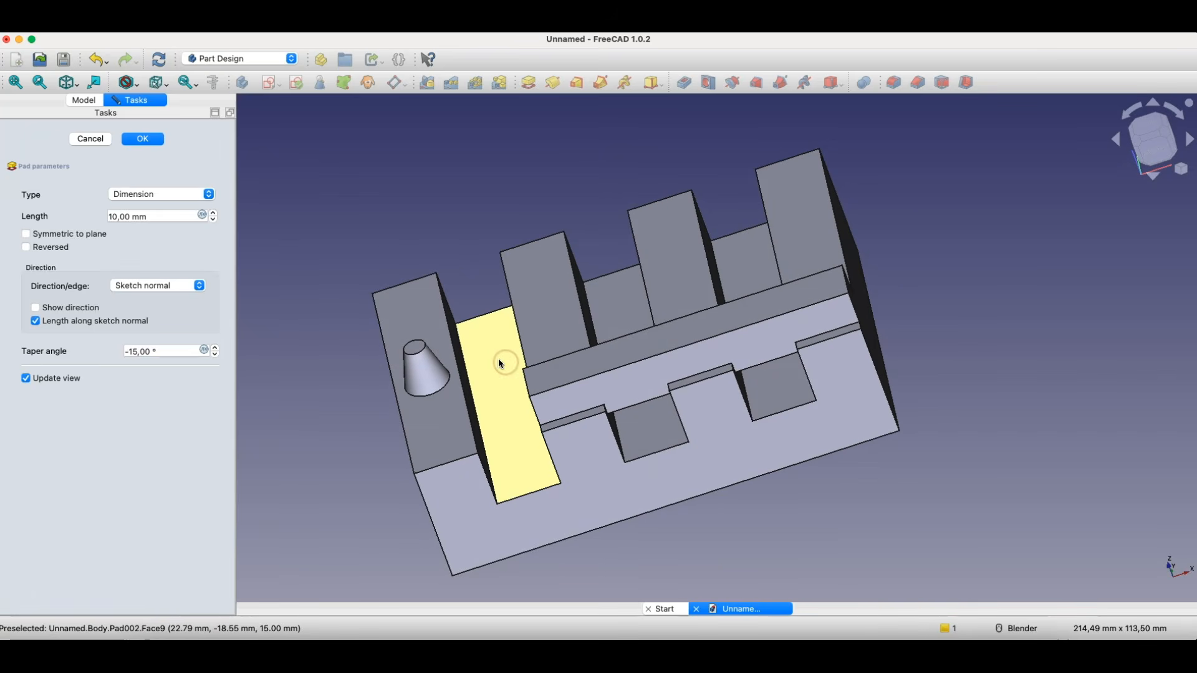
pyautogui.click(152, 139)
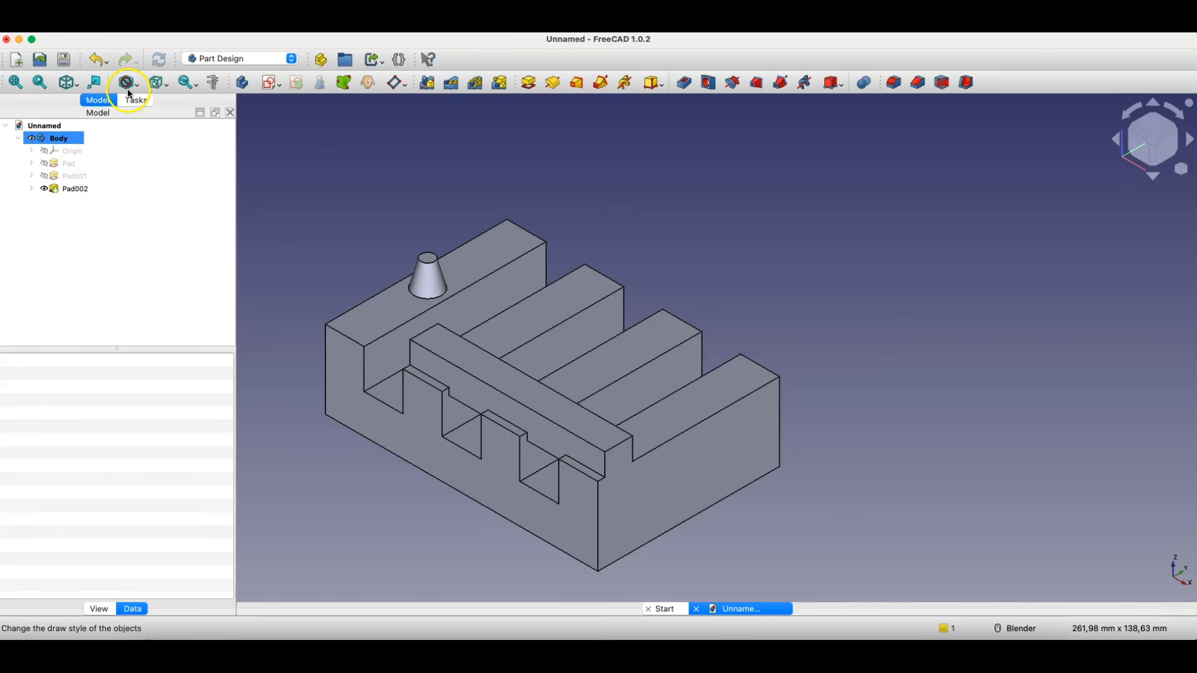
pyautogui.click(79, 24)
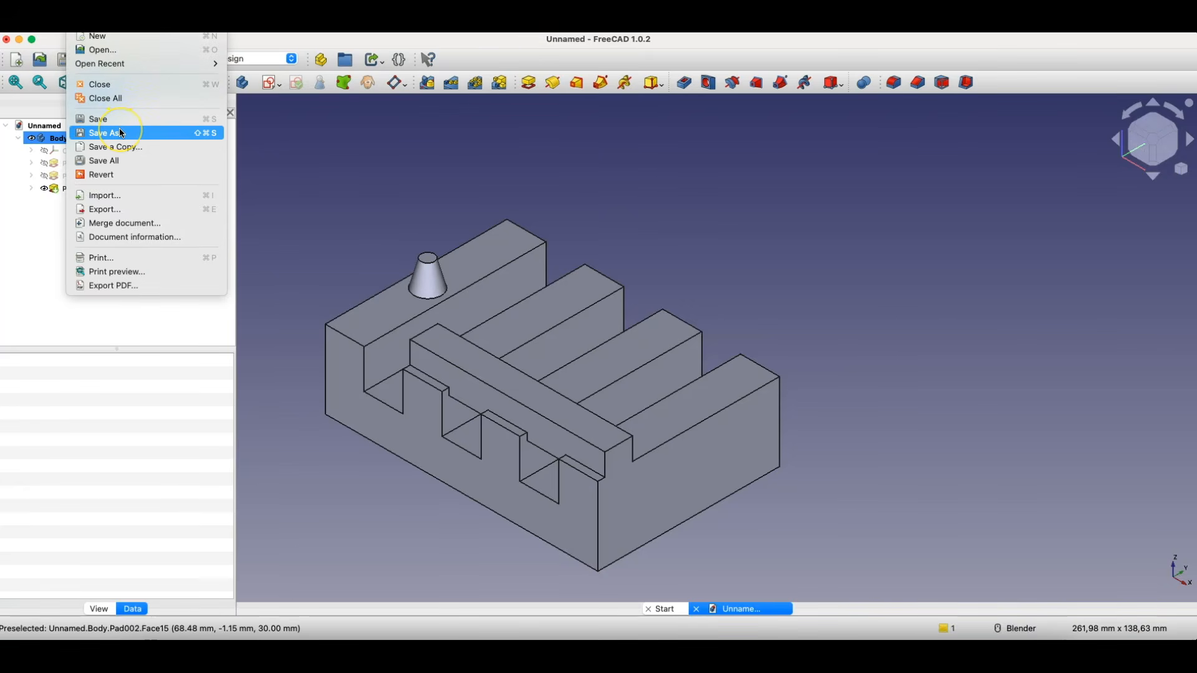
pyautogui.click(401, 151)
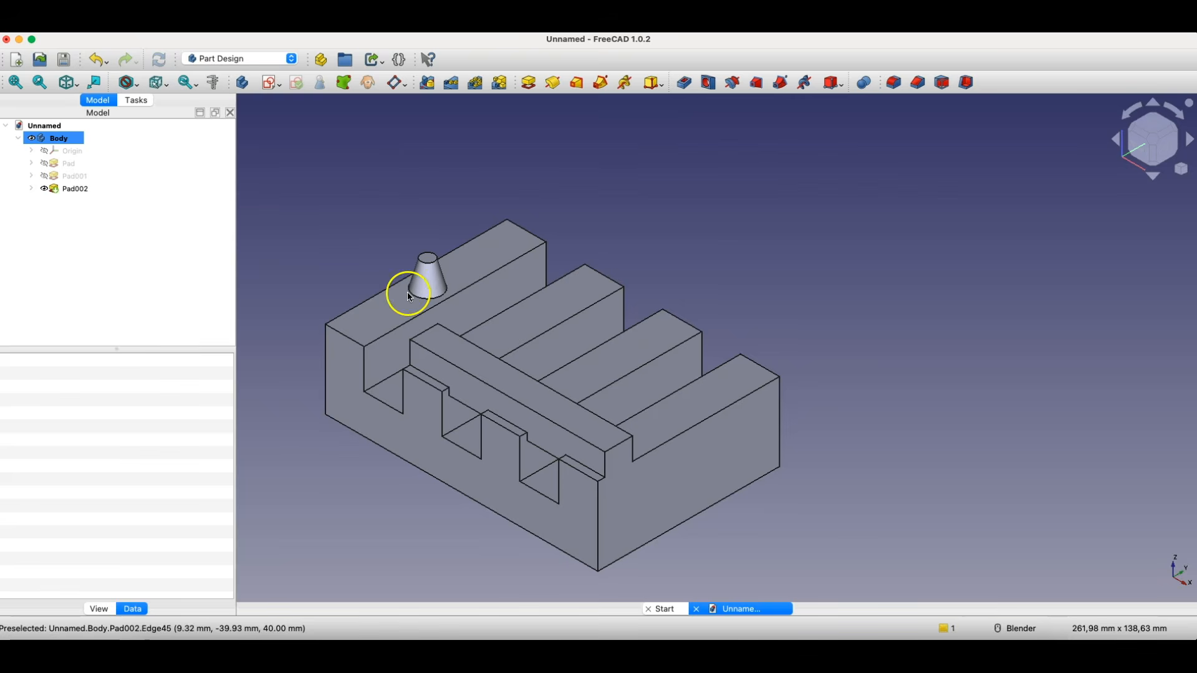
# - Export the body to the Sample folder as a STEP with colors file named tutorial-pad, in millimetres with the AP214 scheme
pyautogui.click(60, 138)
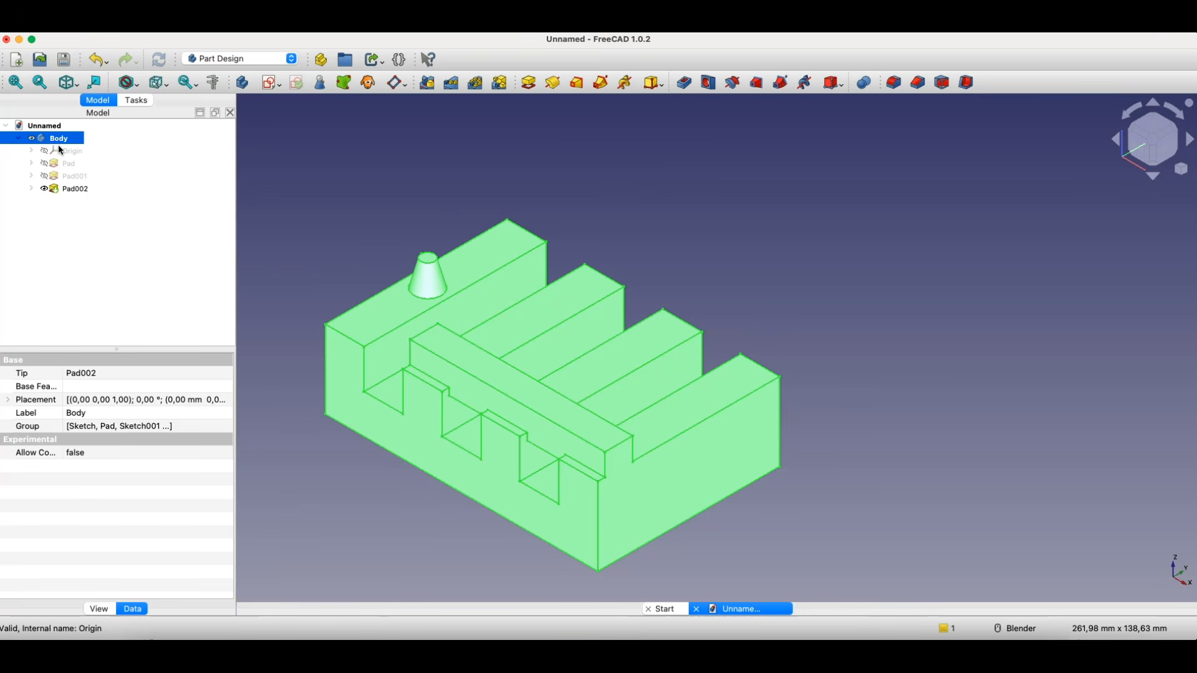
pyautogui.click(76, 24)
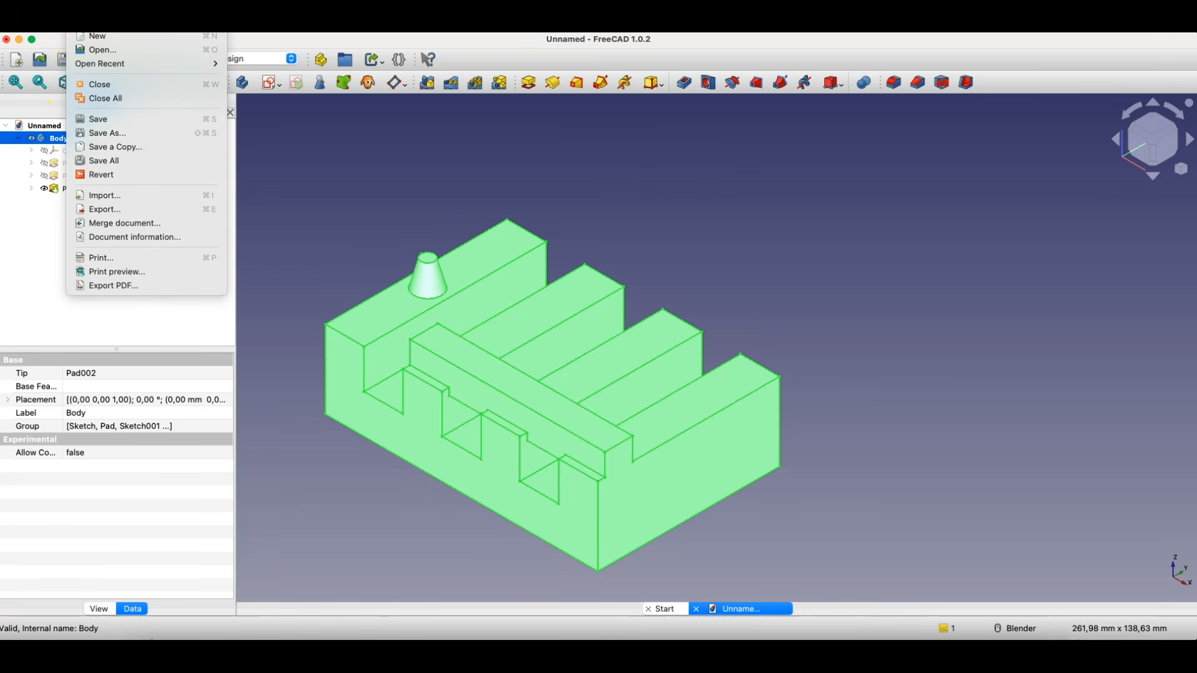
pyautogui.click(114, 211)
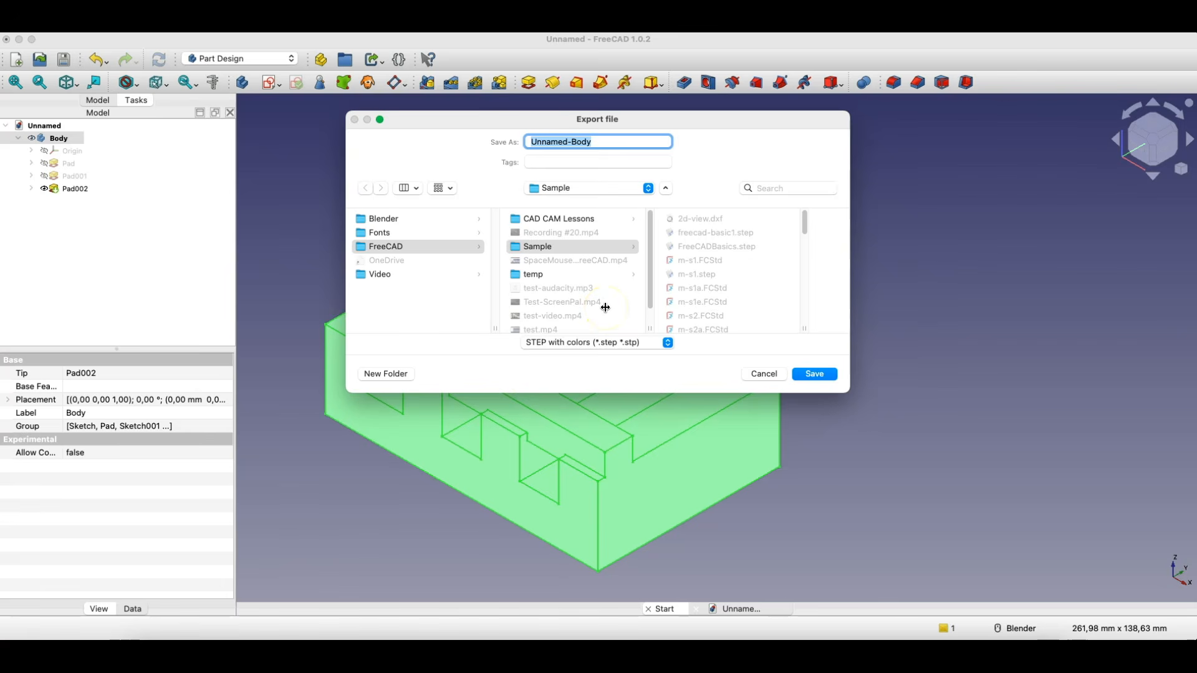
pyautogui.write('tutorial-pad')
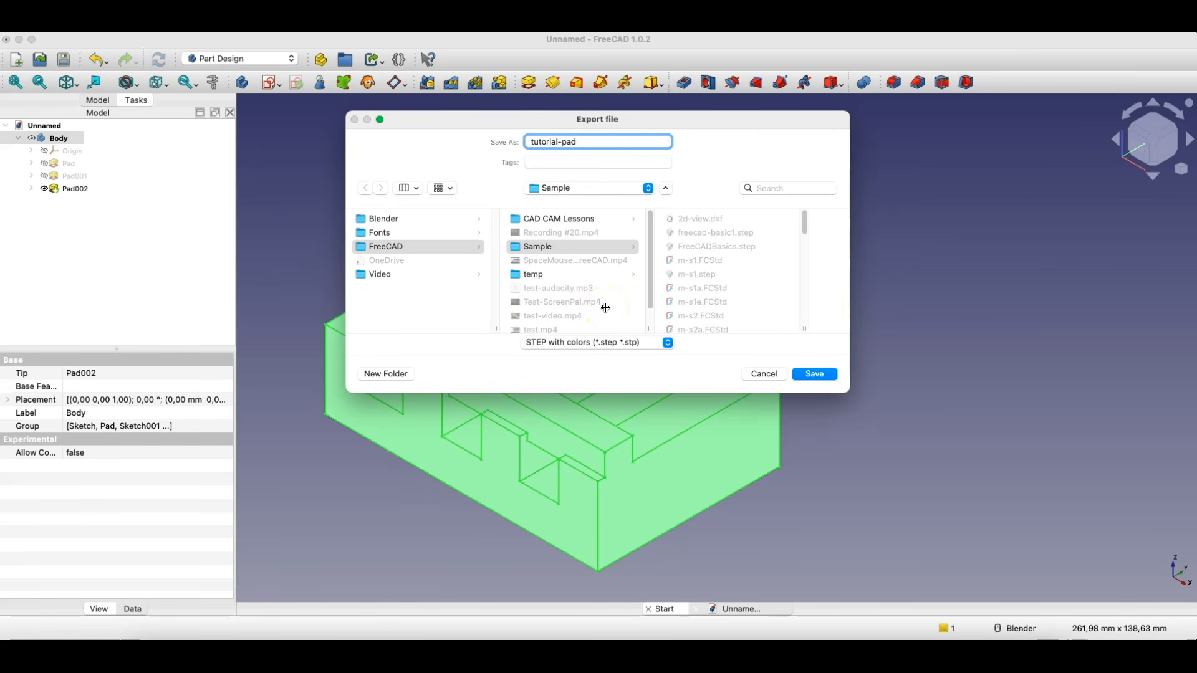
pyautogui.click(580, 343)
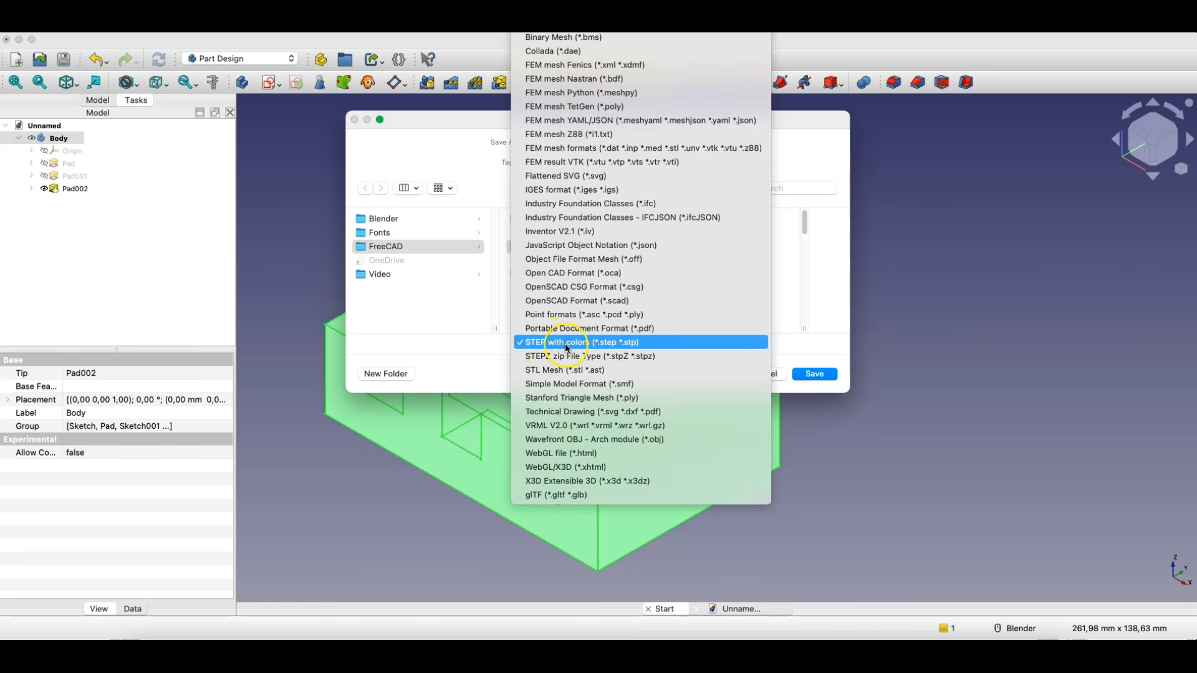
pyautogui.click(565, 343)
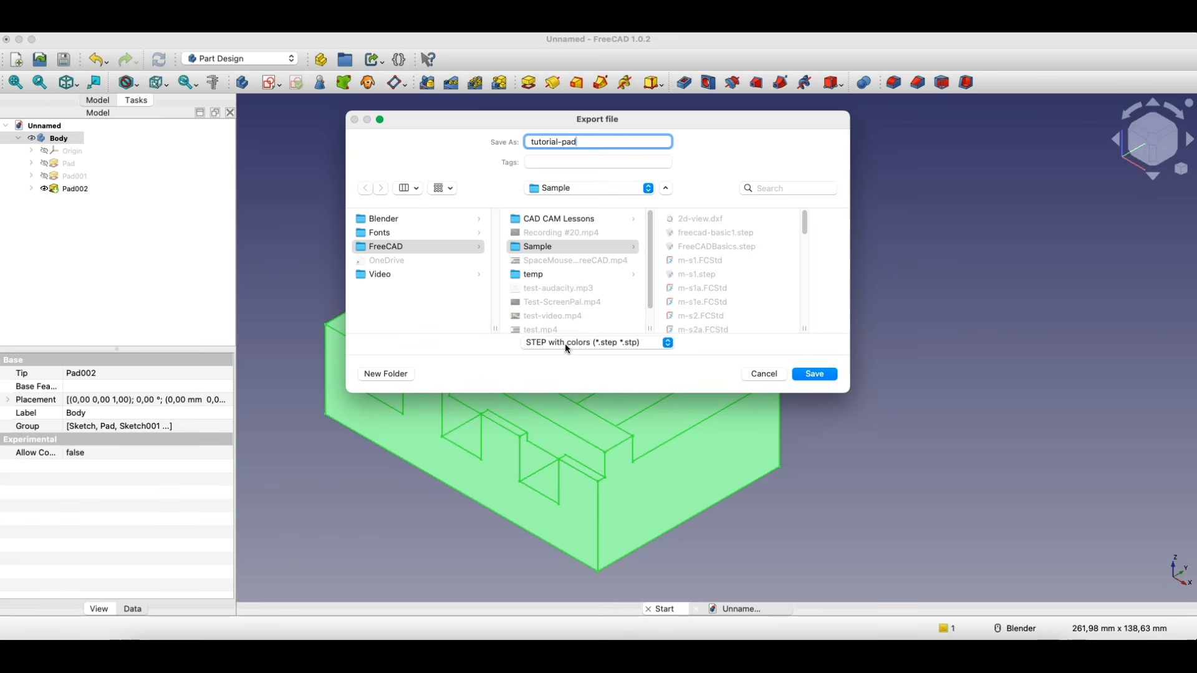
pyautogui.click(814, 373)
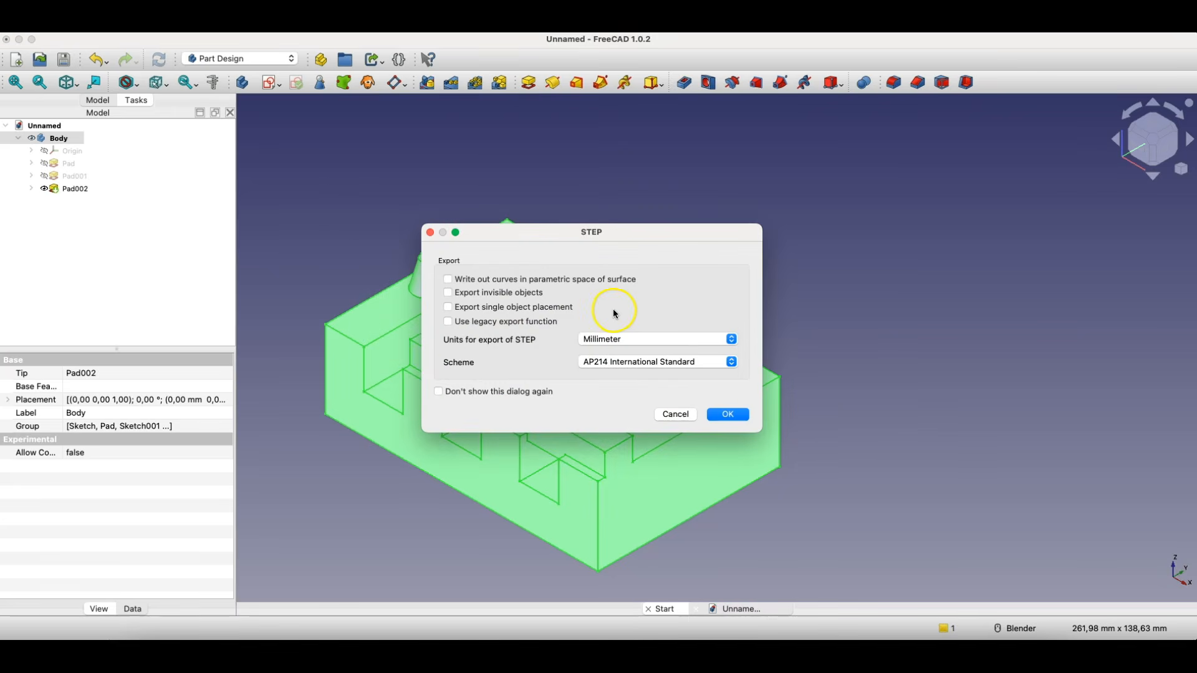
pyautogui.click(727, 414)
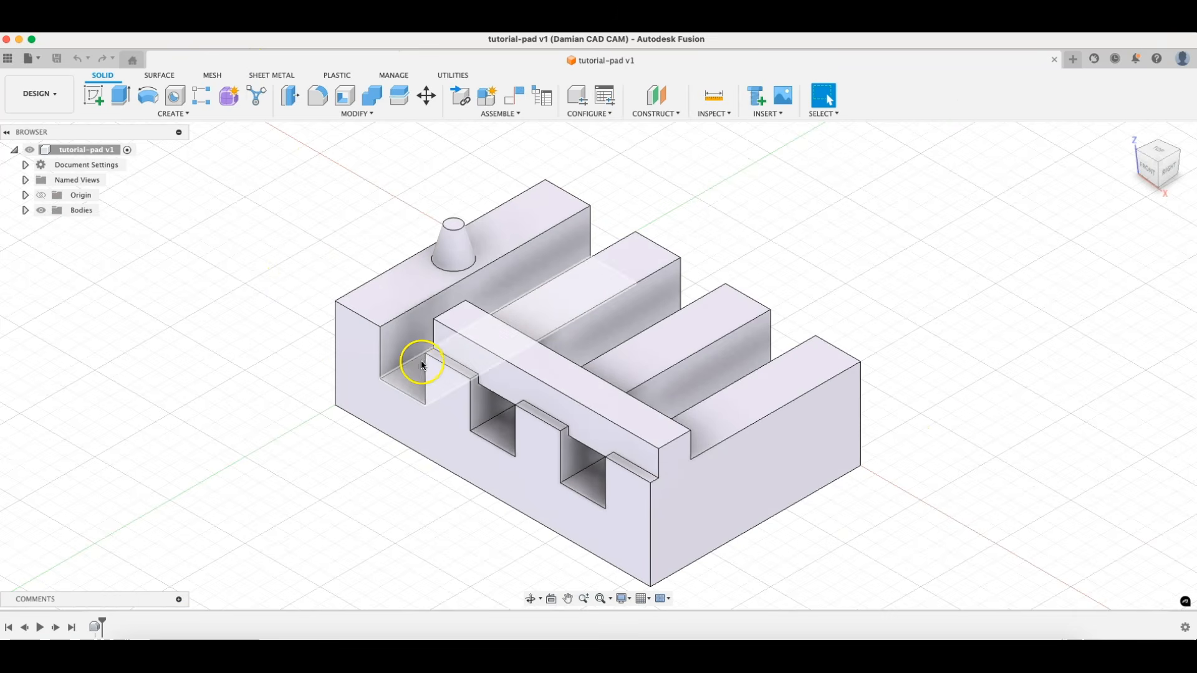
# - Examine the imported tutorial-pad model in Autodesk Fusion from another angle
pyautogui.moveTo(414, 360)
pyautogui.keyDown('shift'); pyautogui.mouseDown(button='middle')
pyautogui.moveTo(390, 337)
pyautogui.moveTo(455, 369)
pyautogui.moveTo(434, 368)
pyautogui.mouseUp(button='middle'); pyautogui.keyUp('shift')
pyautogui.click(279, 283)
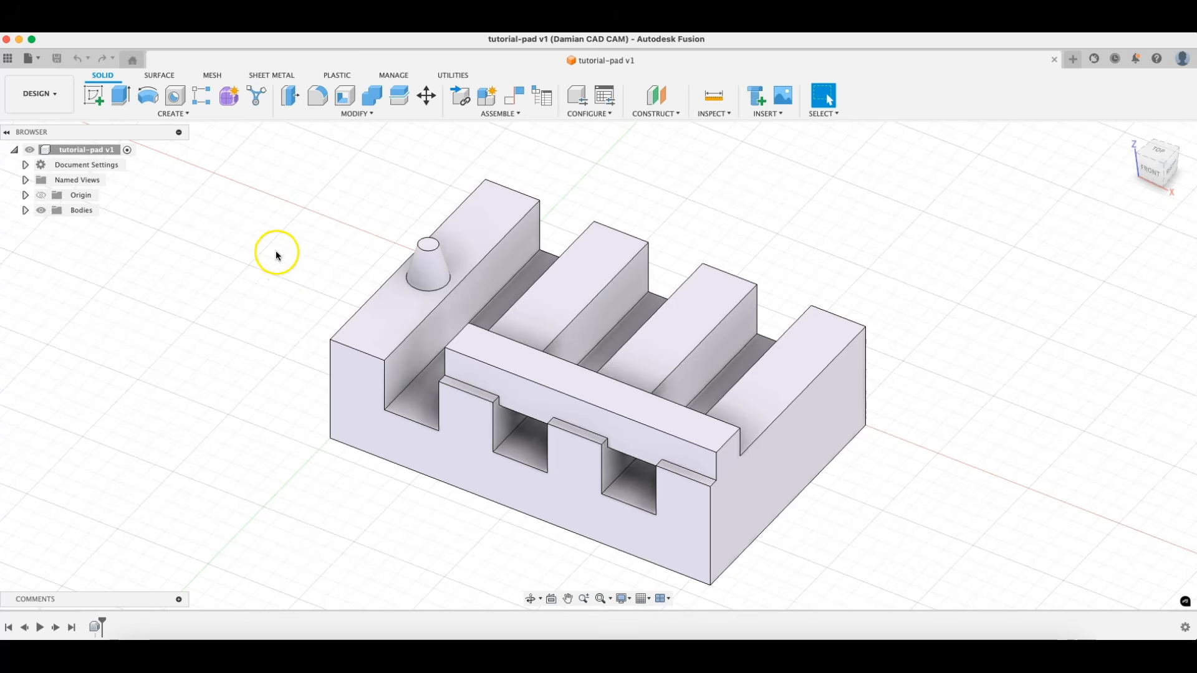
pyautogui.click(345, 284)
# - Switch to FreeCAD and open the toothed profile sketch of the first pad for editing
pyautogui.click(815, 656)
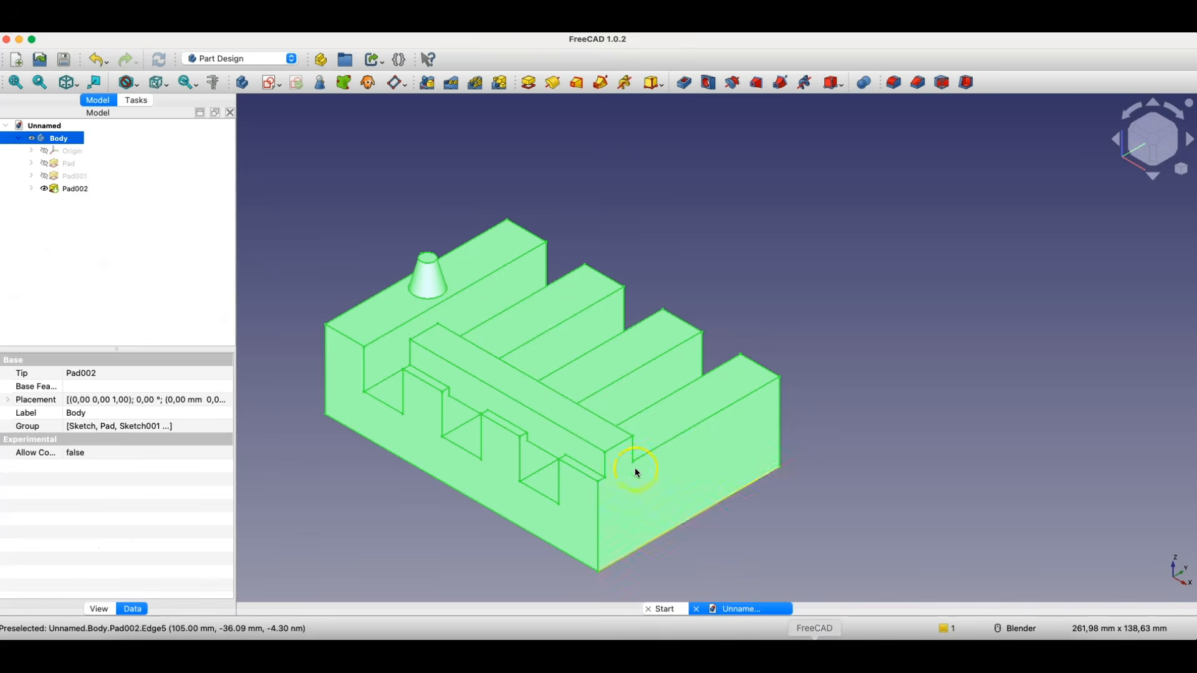
pyautogui.click(382, 214)
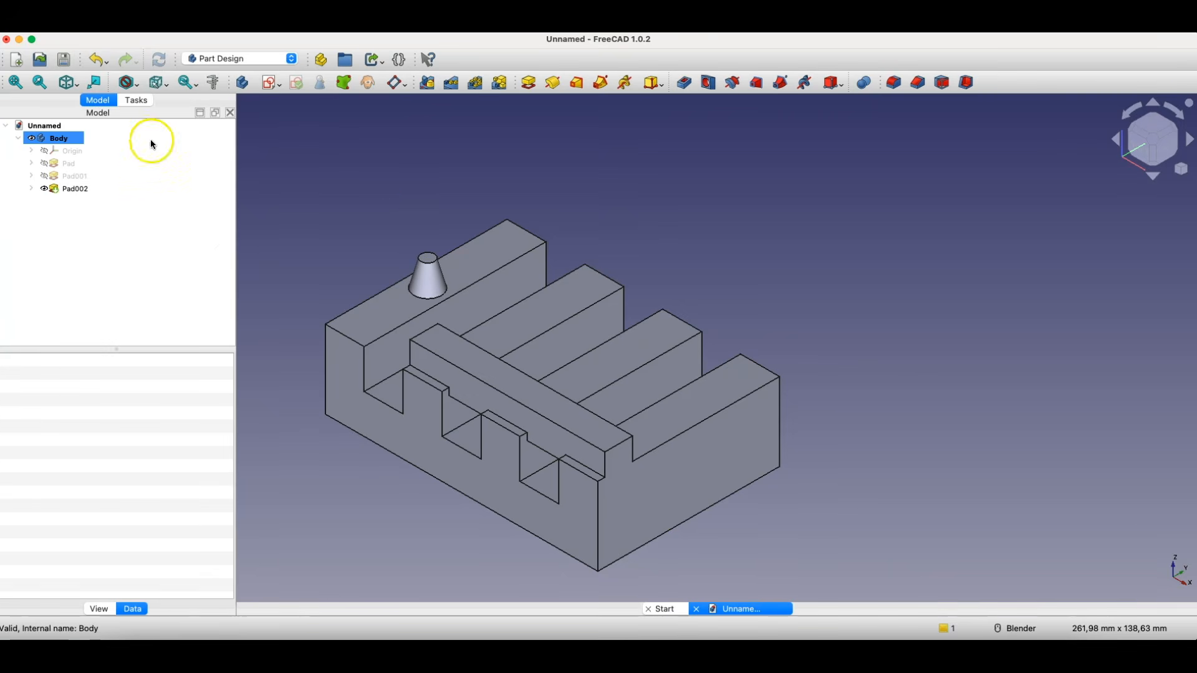
pyautogui.click(33, 163)
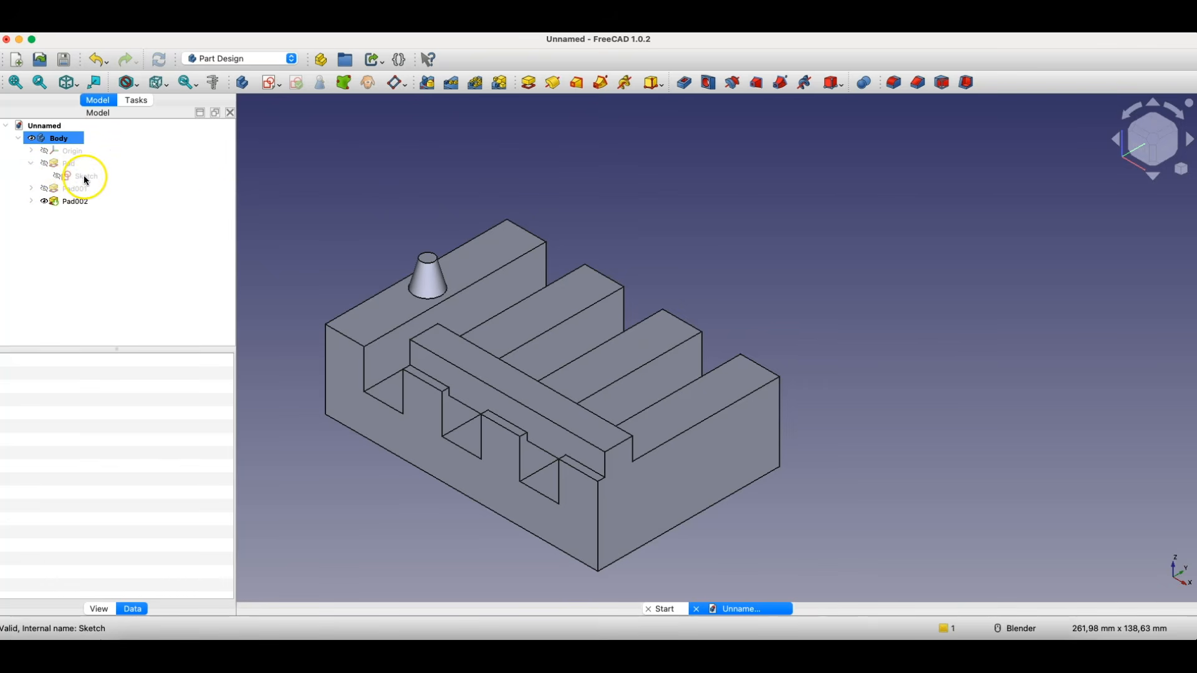
pyautogui.doubleClick(86, 180)
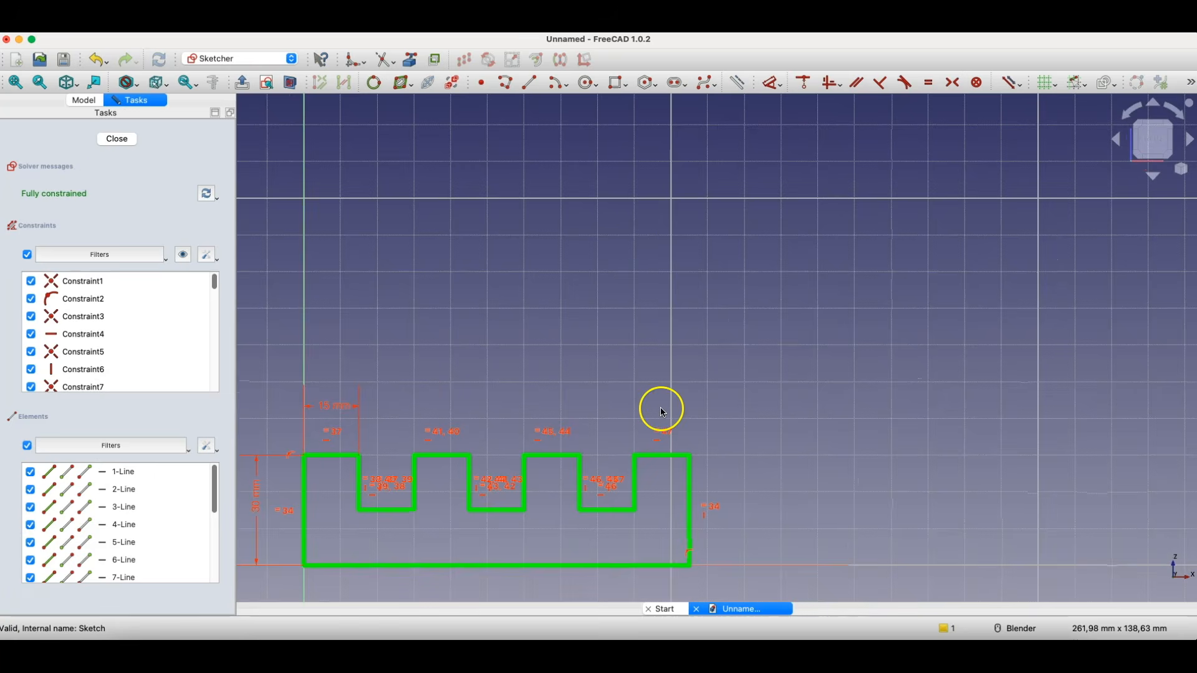
pyautogui.scroll(3, 491, 452)
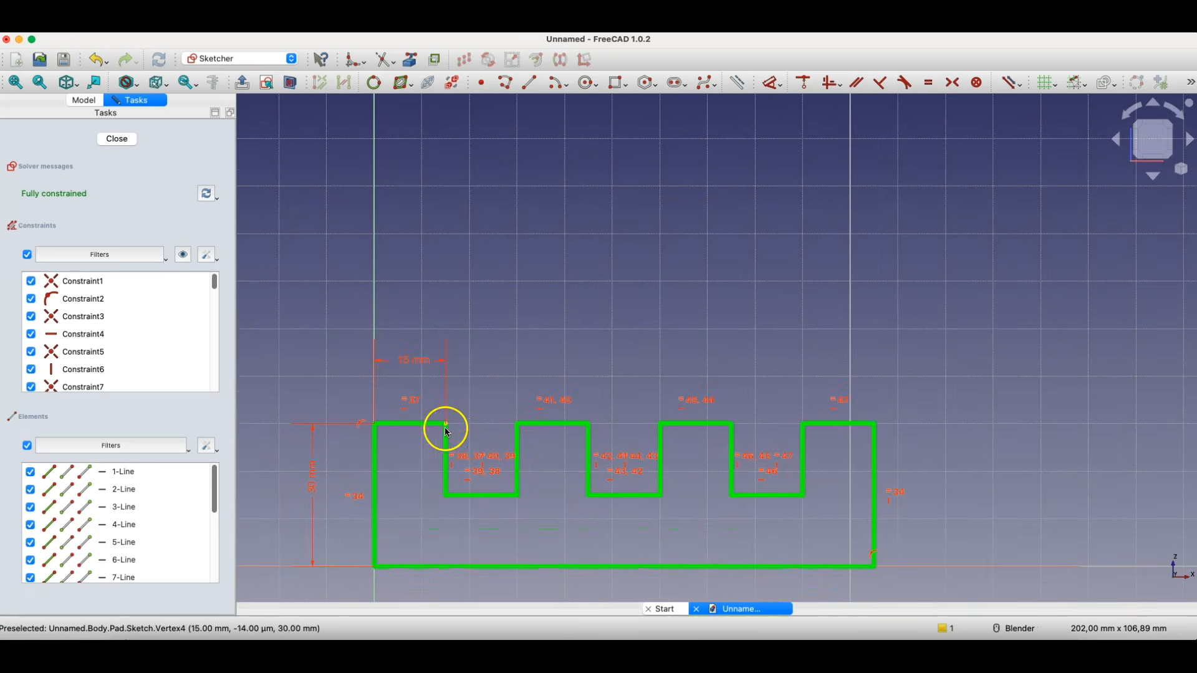
# - Set the tooth width to 5 mm and the profile's overall height to 15 mm
pyautogui.click(415, 365)
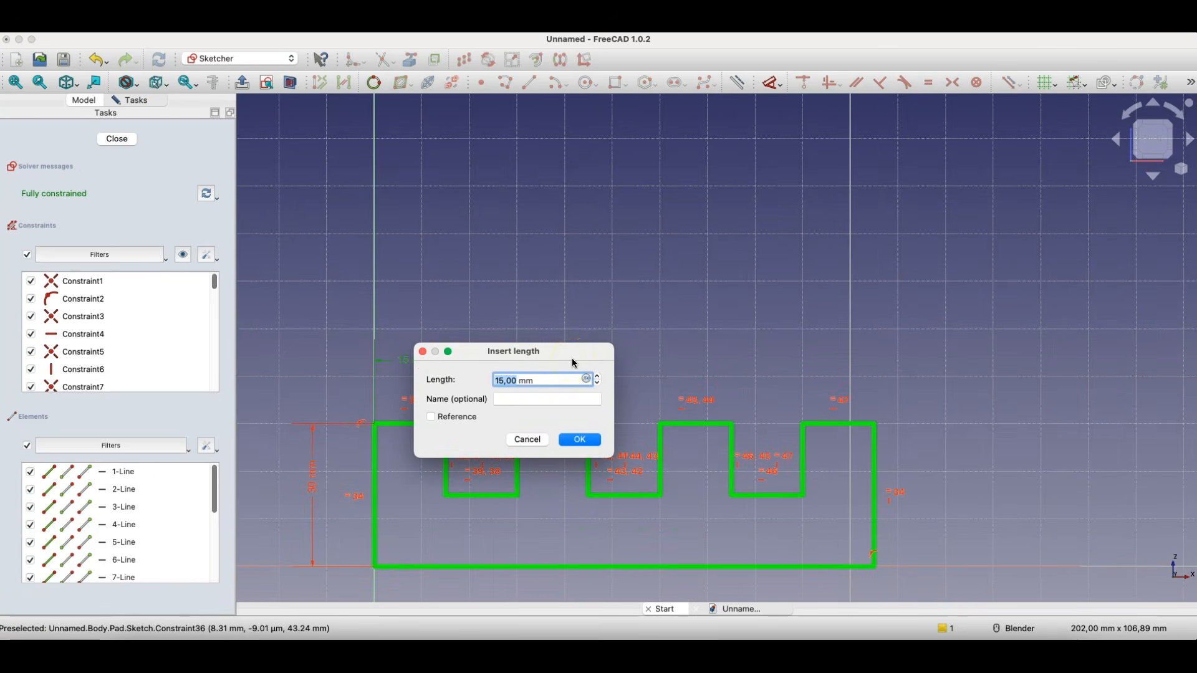
pyautogui.press('Return')
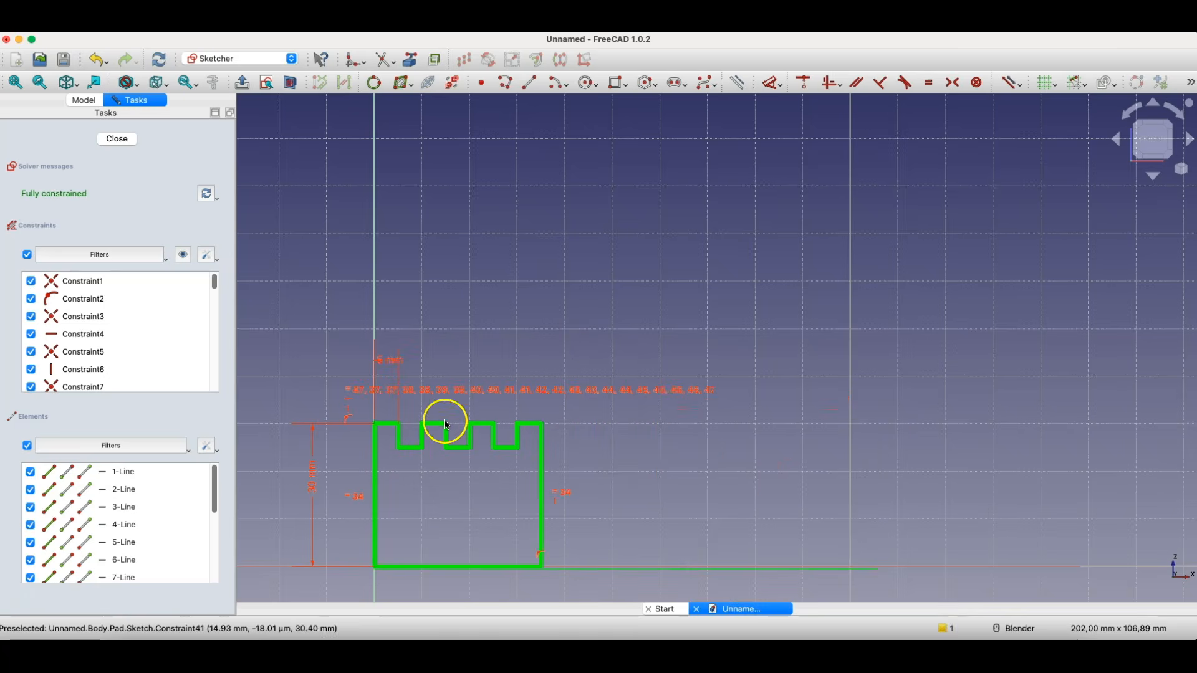
pyautogui.click(313, 489)
pyautogui.doubleClick(312, 488)
pyautogui.write('15')
pyautogui.press('Return')
pyautogui.scroll(-1, 621, 491)
# - Set the profile's height to 35 mm and its tooth width to 25 mm, and close the sketch to update the body
pyautogui.doubleClick(396, 495)
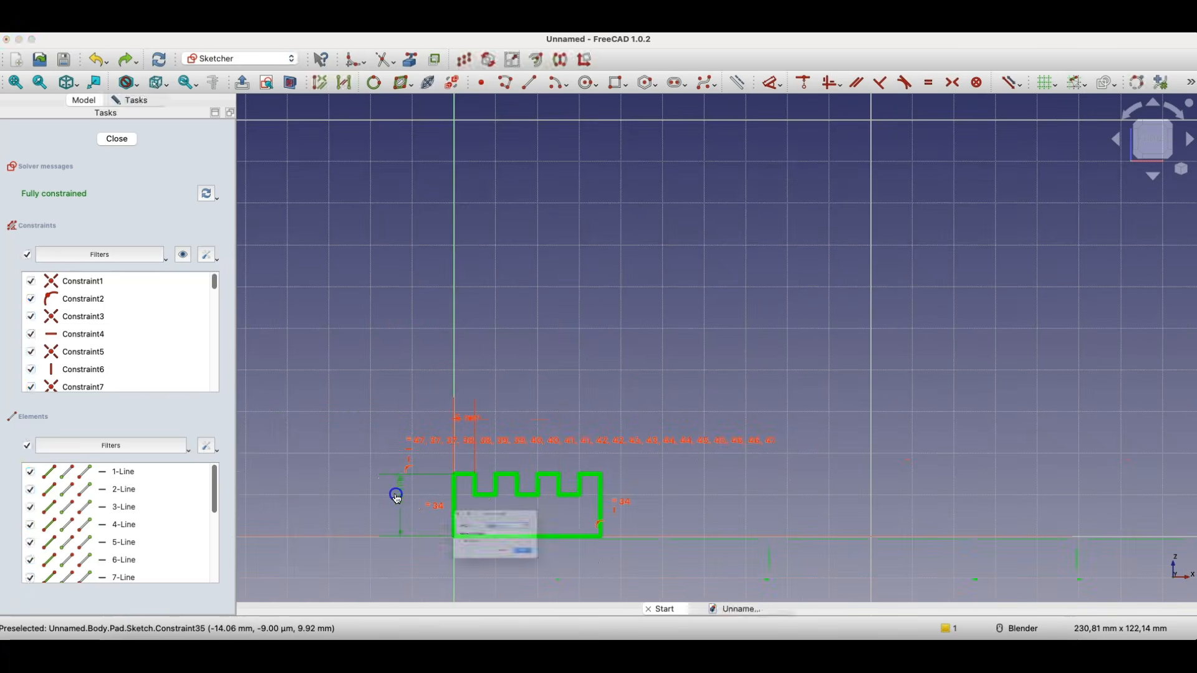
pyautogui.write('30')
pyautogui.press('Return')
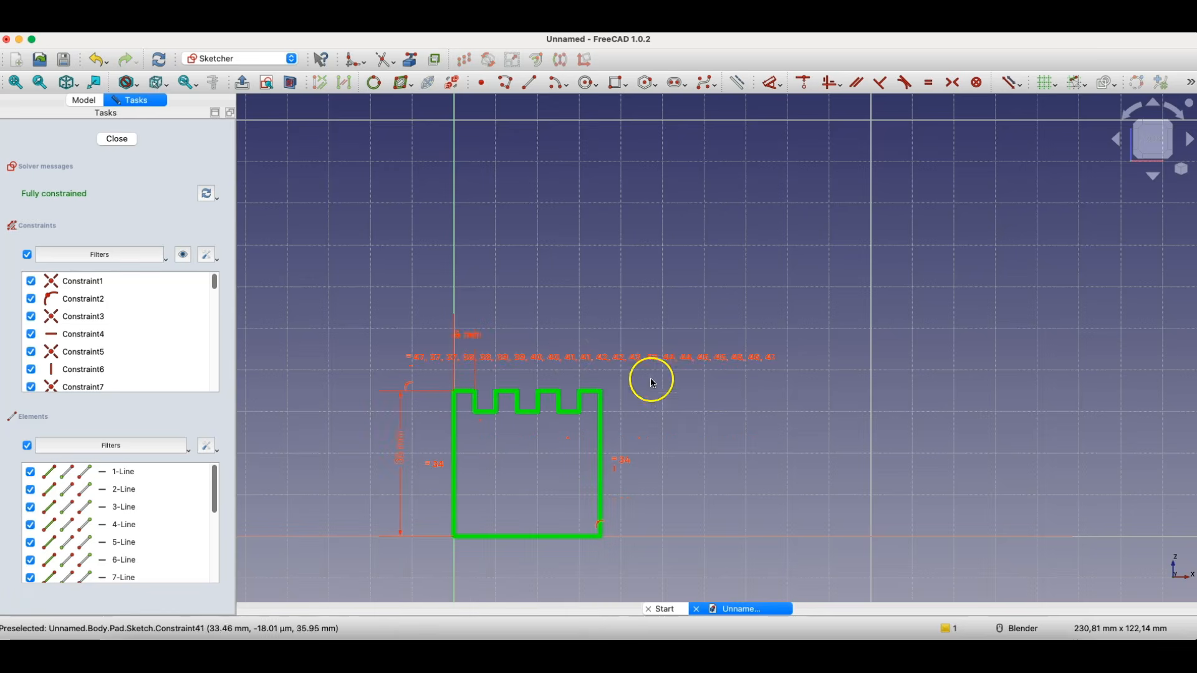
pyautogui.doubleClick(474, 335)
pyautogui.write('20')
pyautogui.press('Return')
pyautogui.scroll(-4, 534, 302)
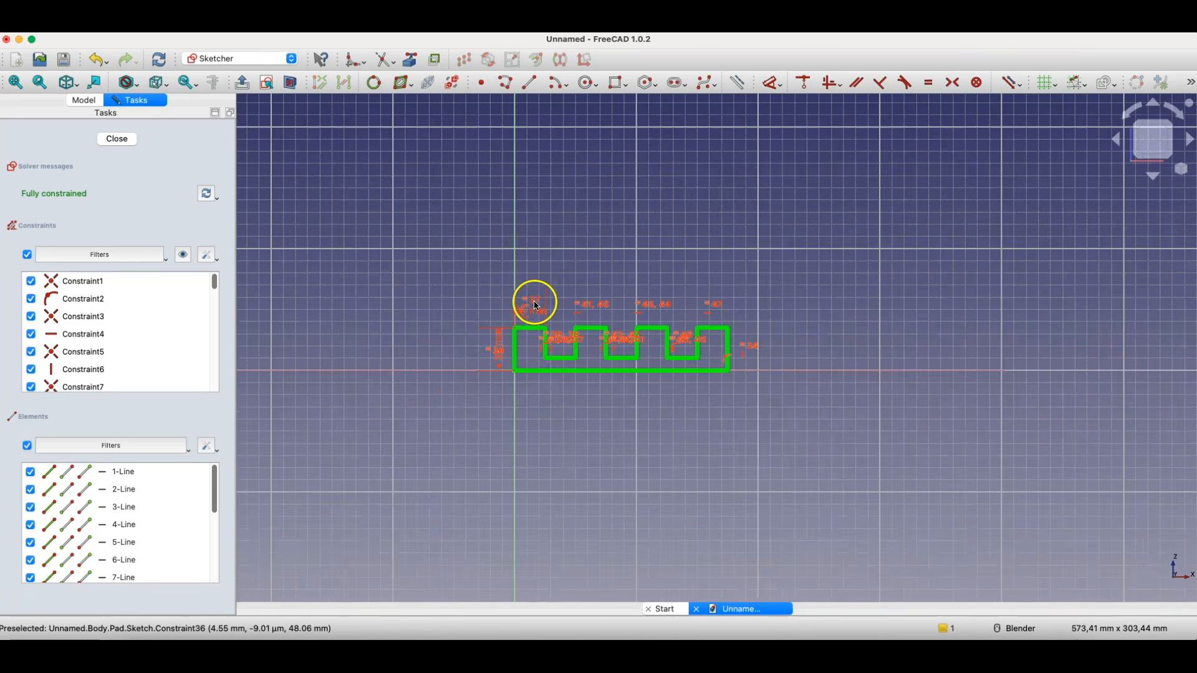
pyautogui.scroll(2, 626, 324)
pyautogui.click(119, 139)
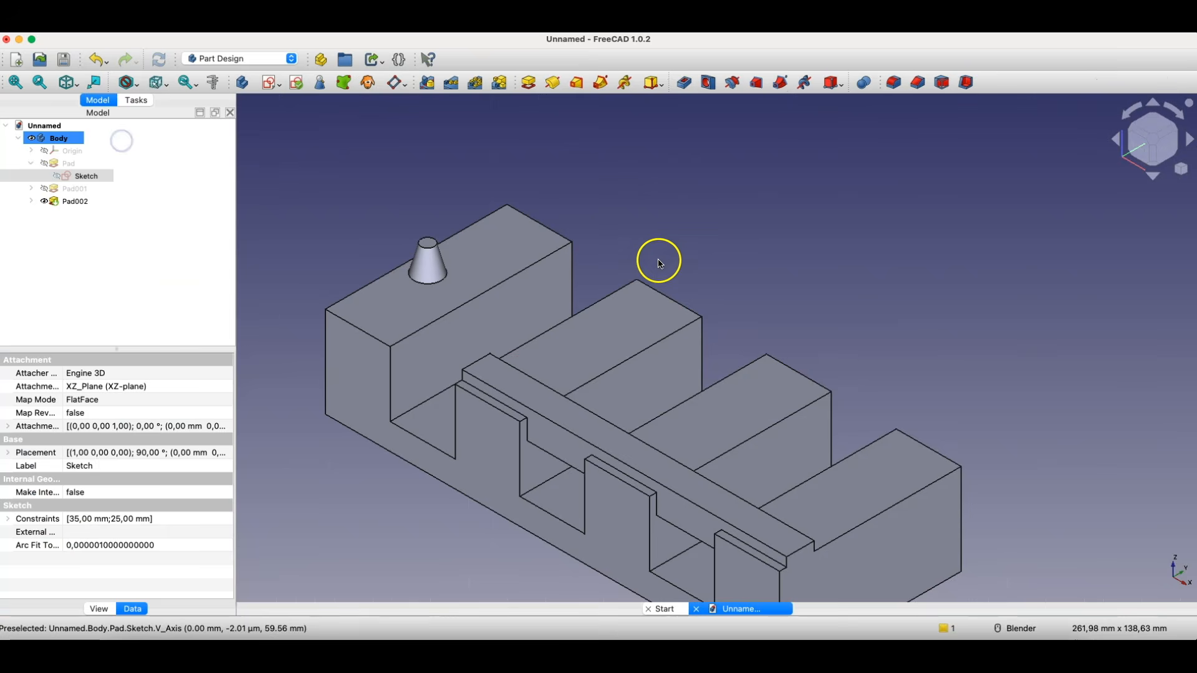
pyautogui.scroll(-3, 656, 359)
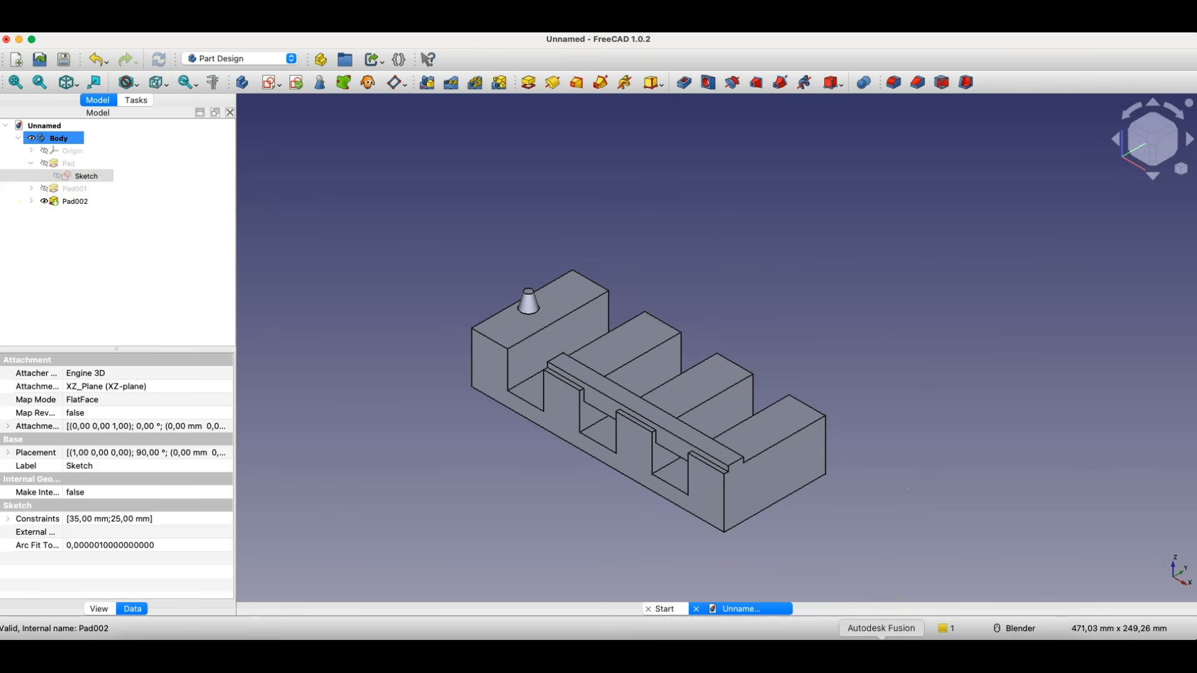
# - Switch to Autodesk Fusion and sketch a small circle centred on the upper edge of the end face opposite the tapered pin
pyautogui.click(881, 657)
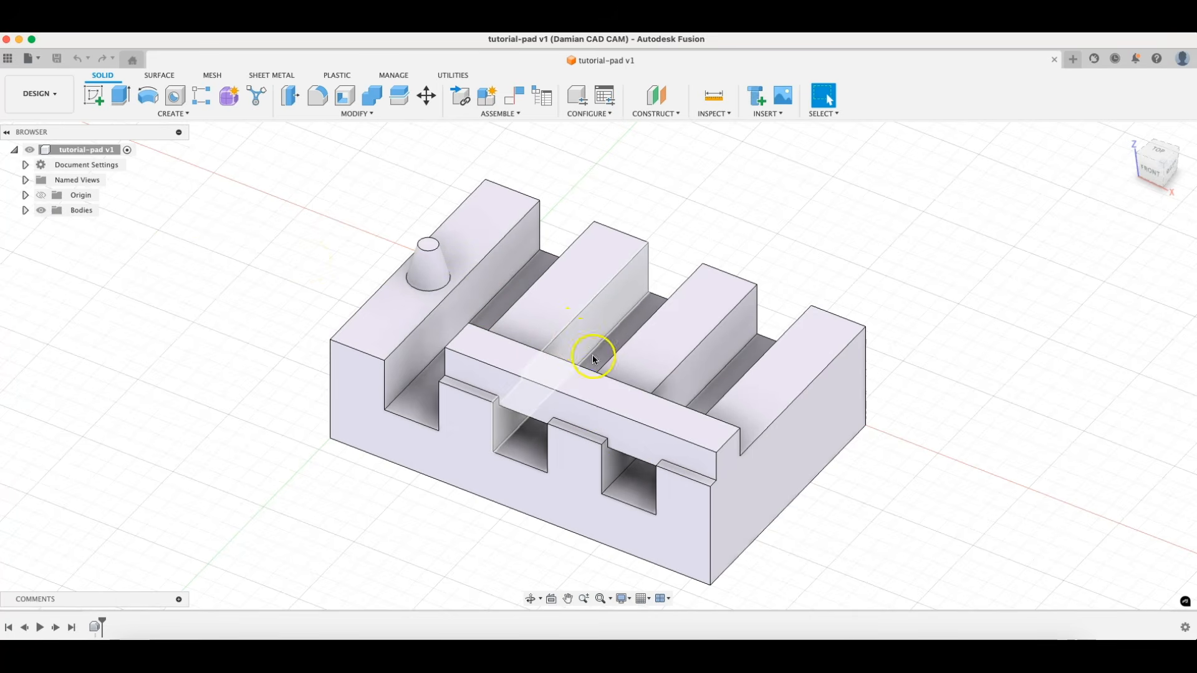
pyautogui.keyDown('shift'); pyautogui.moveTo(751, 419); pyautogui.dragTo(717, 402, button='middle'); pyautogui.keyUp('shift')
pyautogui.click(724, 413)
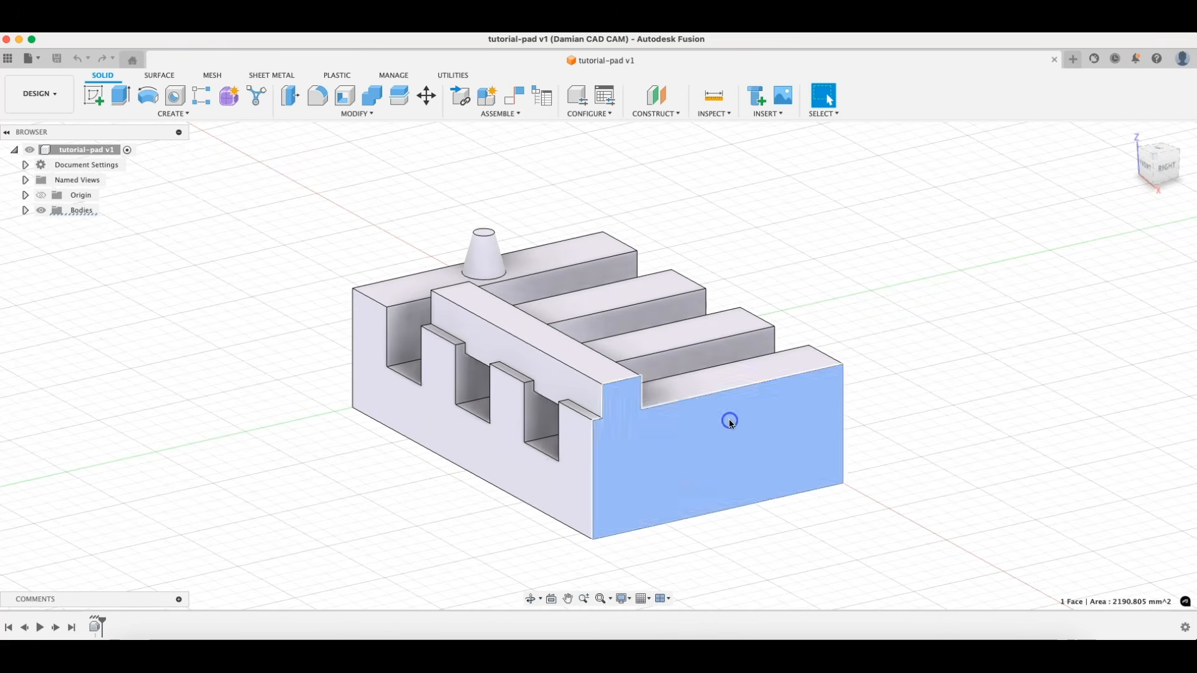
pyautogui.click(98, 96)
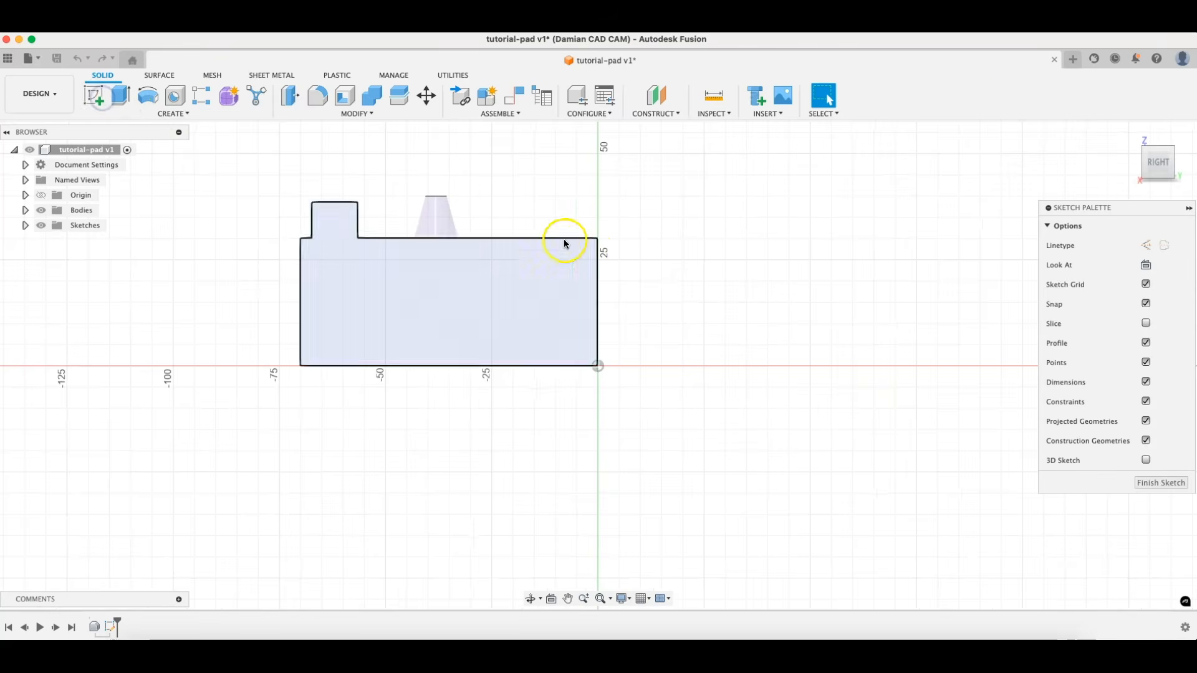
pyautogui.click(147, 95)
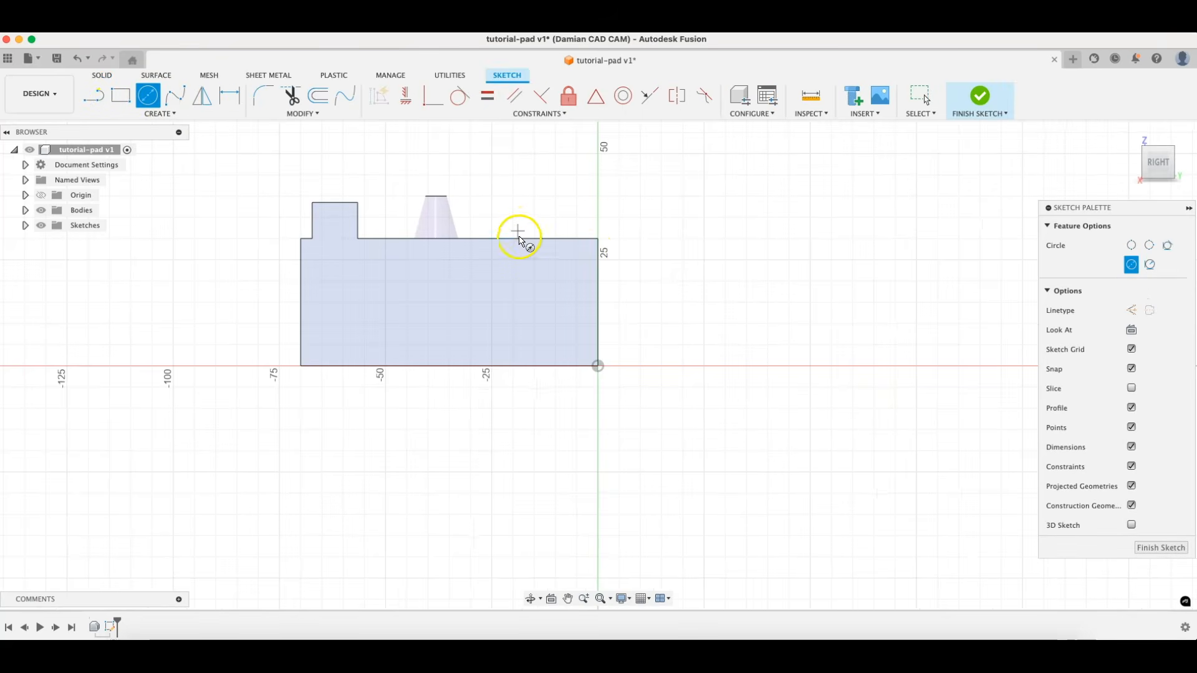
pyautogui.click(520, 238)
pyautogui.click(533, 260)
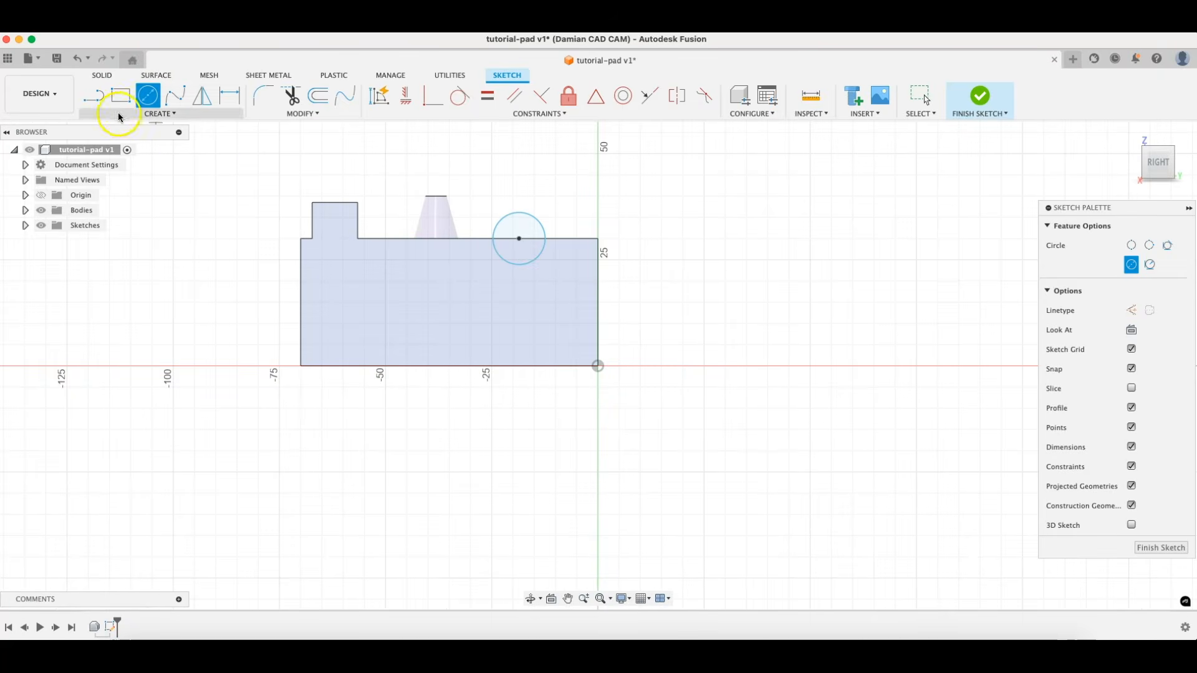
pyautogui.click(1158, 547)
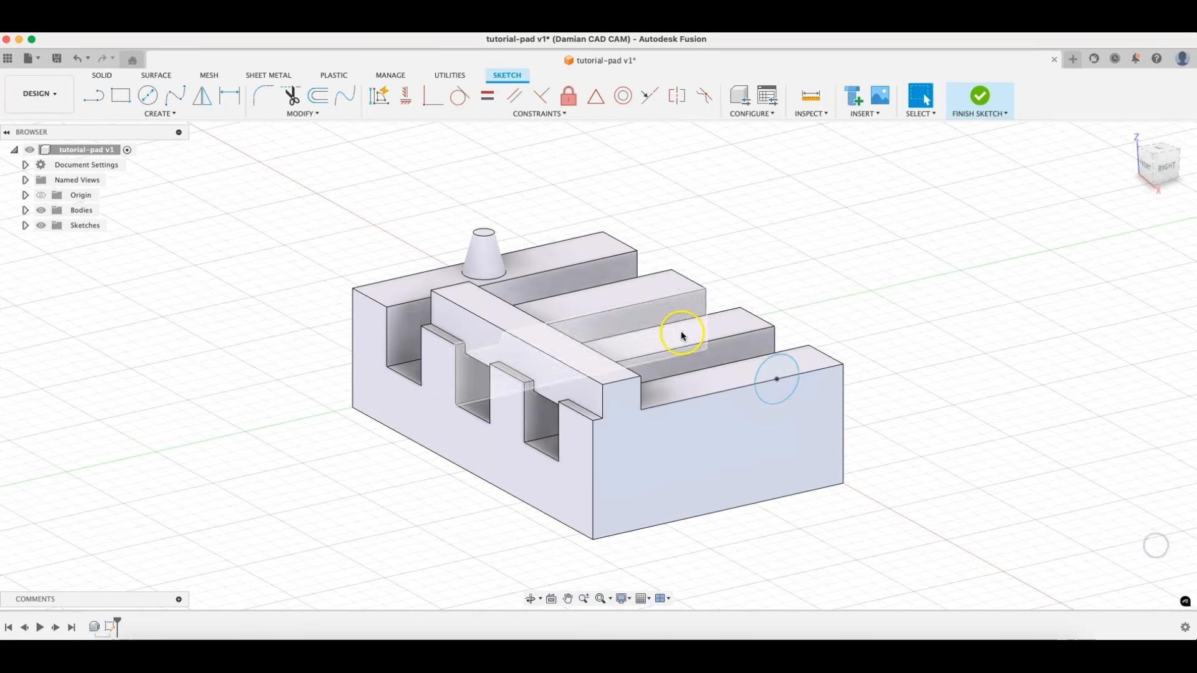
# - Extrude the whole circle by -115 mm across all the teeth, joining it to the body
pyautogui.click(779, 374)
pyautogui.click(120, 94)
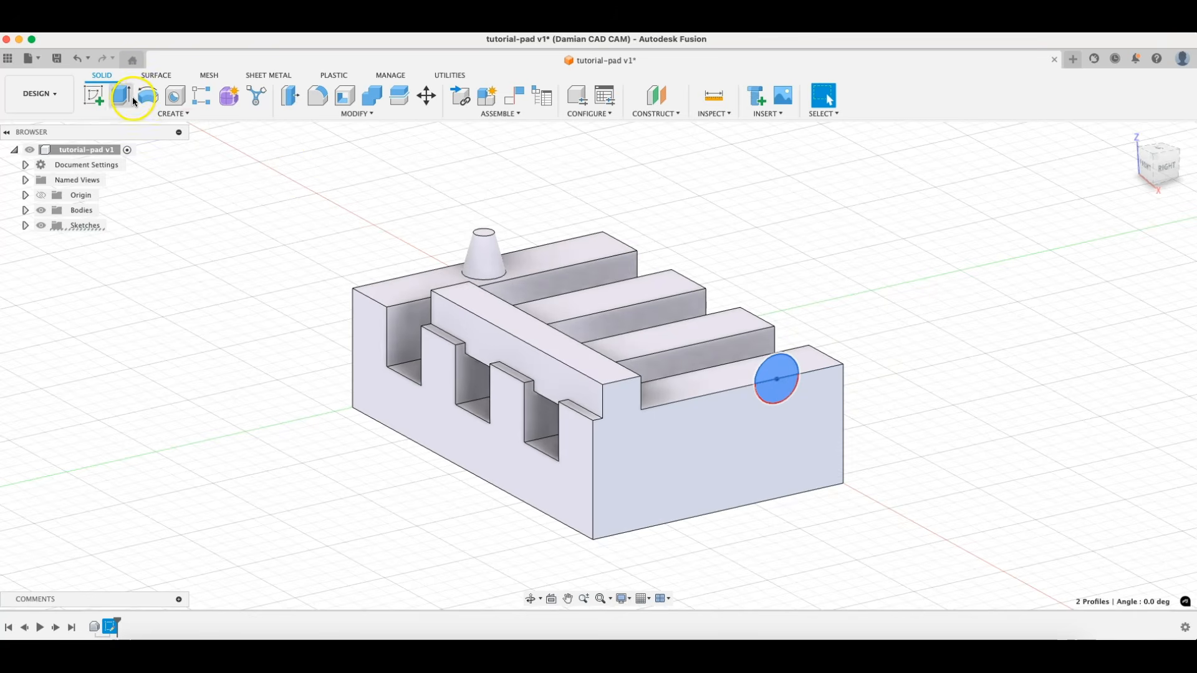
pyautogui.moveTo(783, 369); pyautogui.dragTo(537, 205)
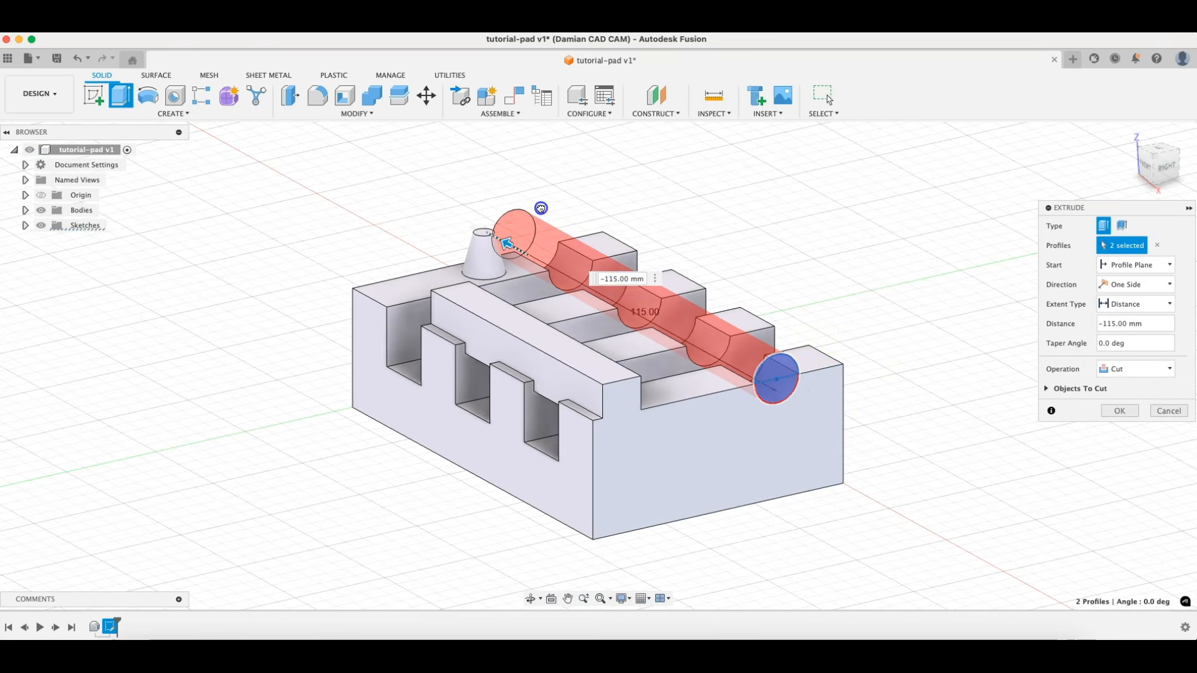
pyautogui.click(1135, 368)
pyautogui.click(1129, 387)
pyautogui.click(1109, 391)
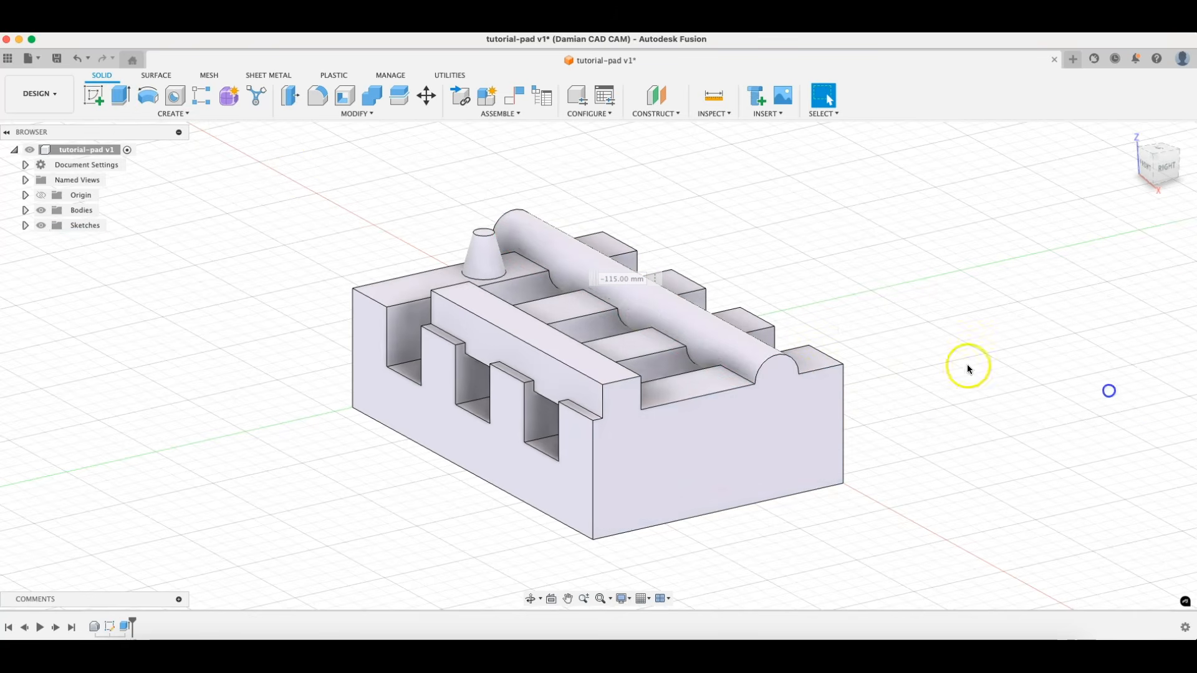
# - Examine the round bar joined across the teeth from a higher angle
pyautogui.keyDown('shift'); pyautogui.moveTo(539, 271); pyautogui.dragTo(571, 311, button='middle'); pyautogui.keyUp('shift')
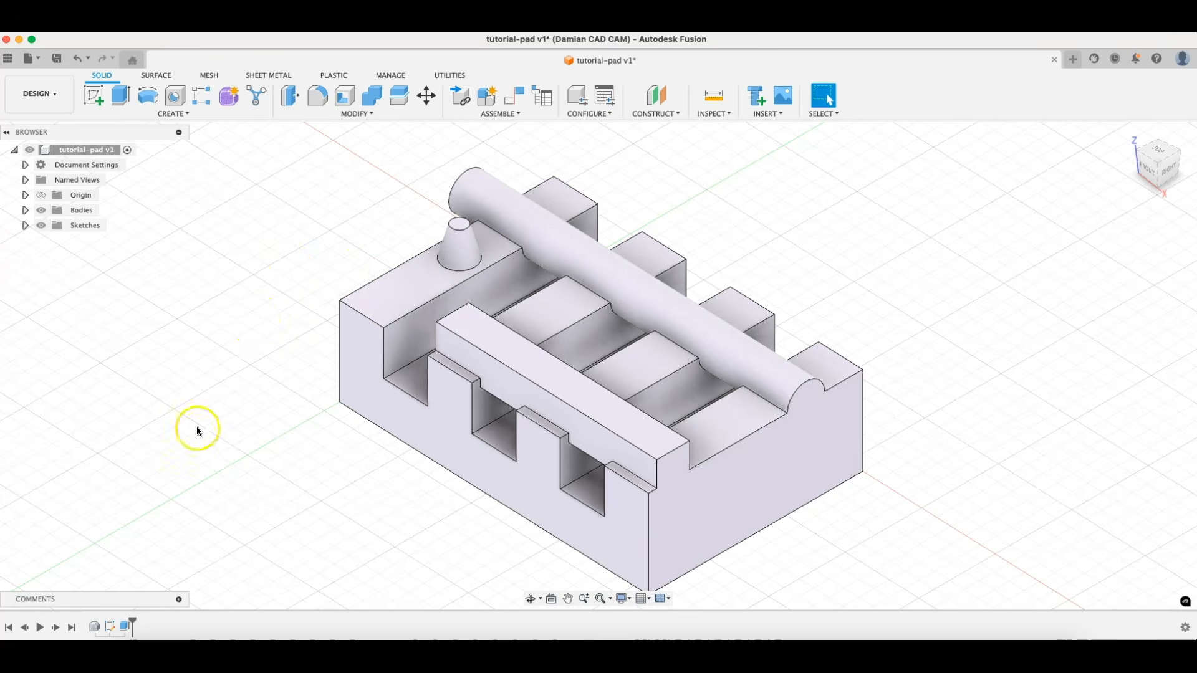
pyautogui.moveTo(663, 431); pyautogui.dragTo(650, 411, button='right')
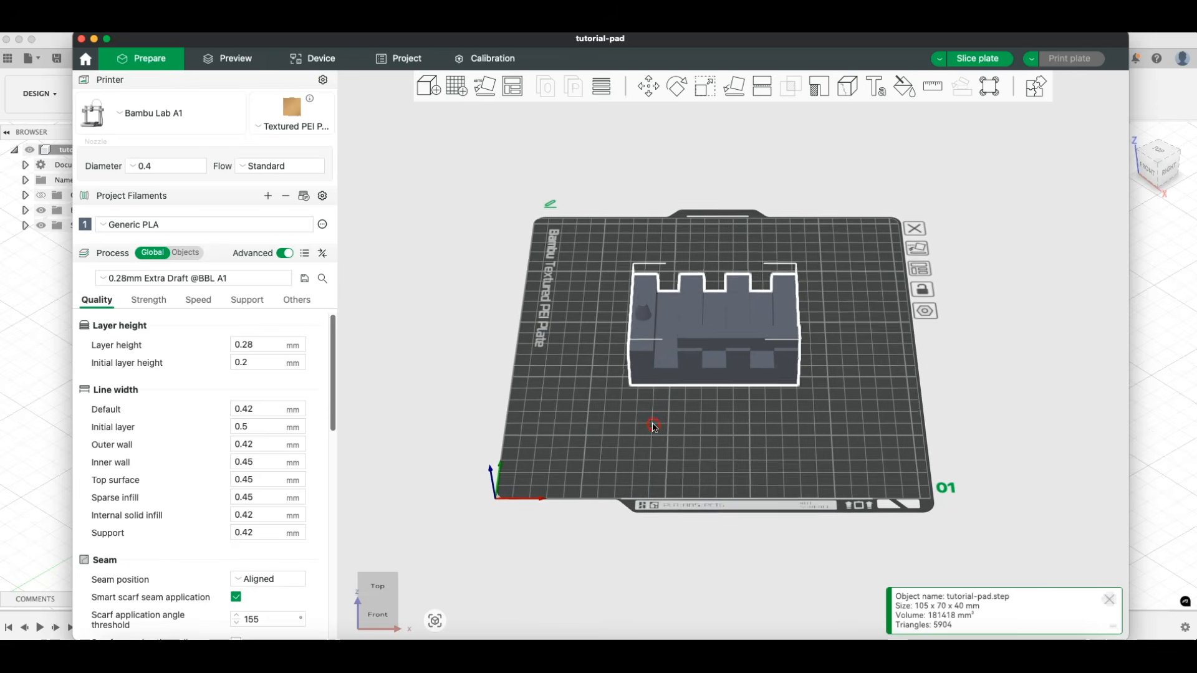
pyautogui.moveTo(662, 413); pyautogui.dragTo(748, 213)
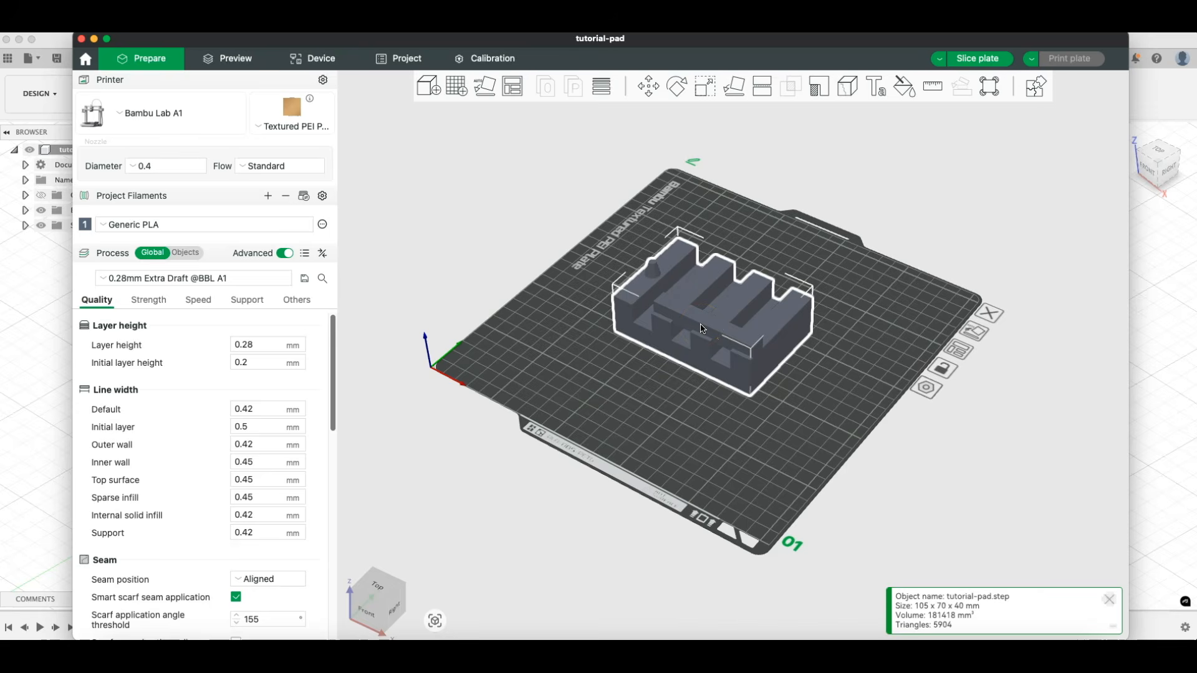
# - Slice the tutorial-pad model for the Bambu Lab A1 in Bambu Studio and examine its layer preview
pyautogui.scroll(10, 700, 323)
pyautogui.scroll(-11, 698, 319)
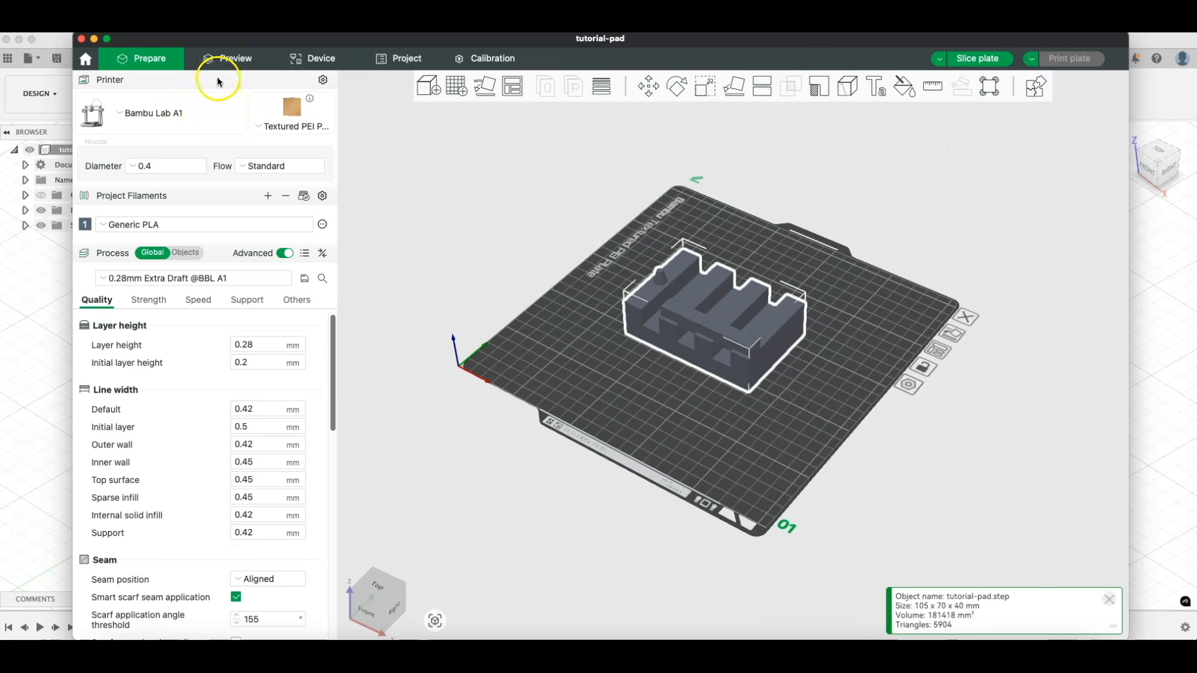
pyautogui.click(222, 60)
pyautogui.moveTo(1107, 156)
pyautogui.mouseDown()
pyautogui.moveTo(1101, 400)
pyautogui.moveTo(1107, 156)
pyautogui.mouseUp()
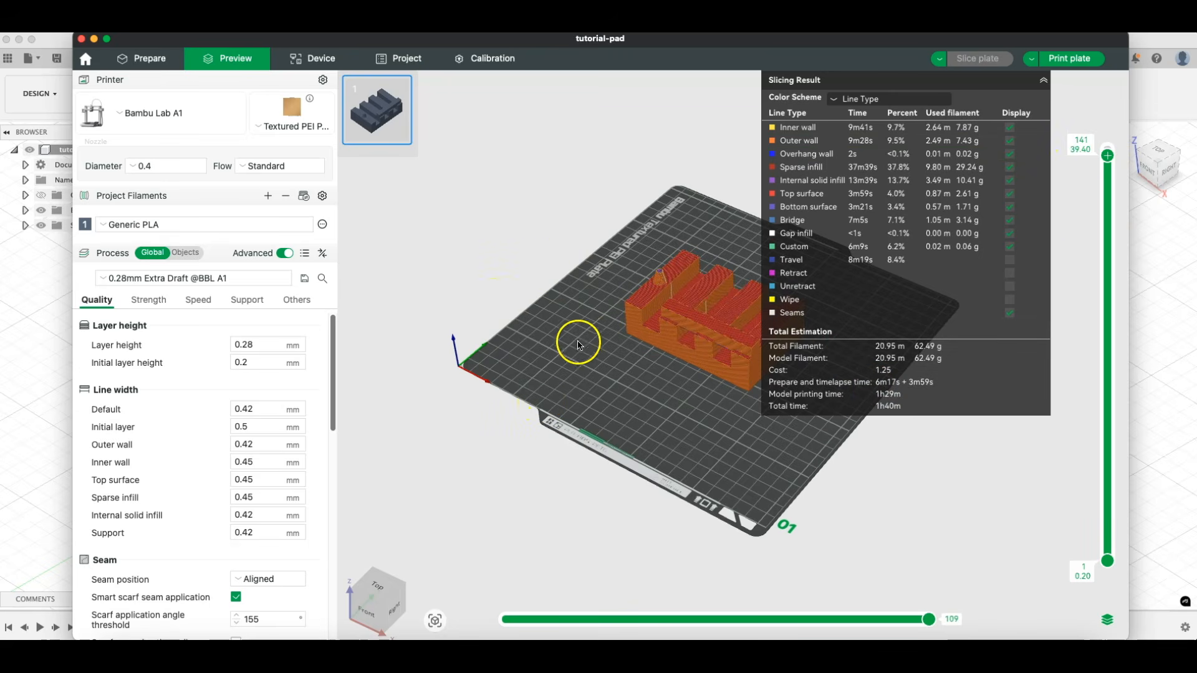
pyautogui.scroll(5, 544, 359)
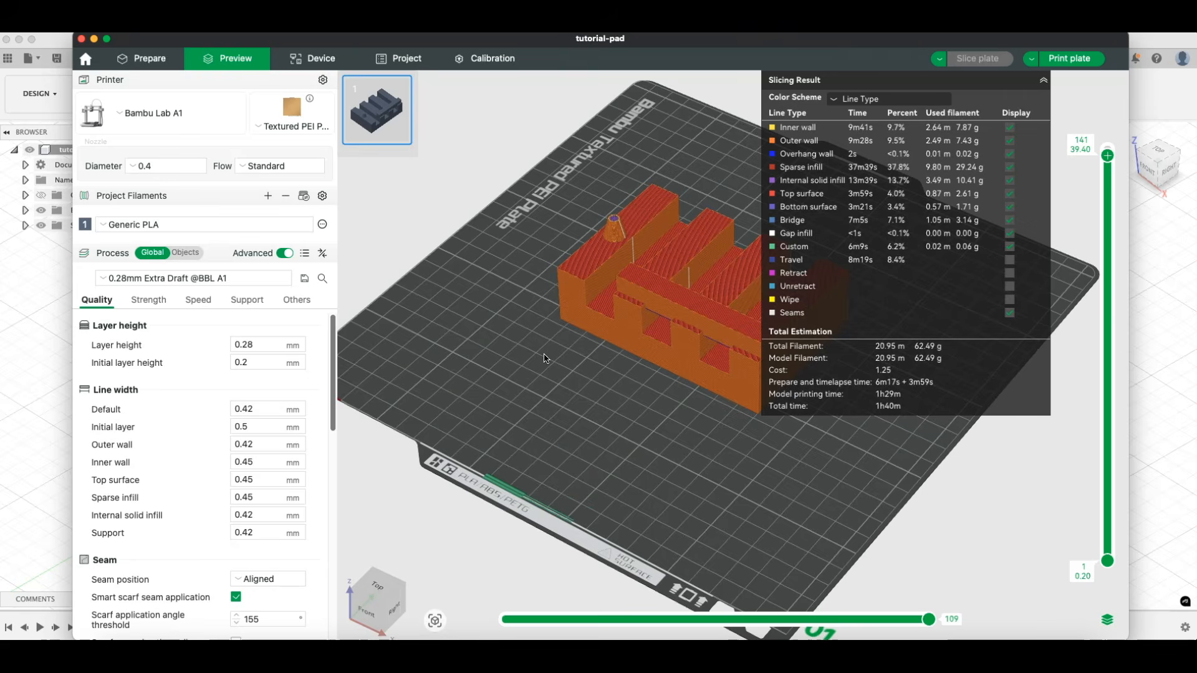
pyautogui.scroll(10, 529, 327)
pyautogui.scroll(-12, 529, 328)
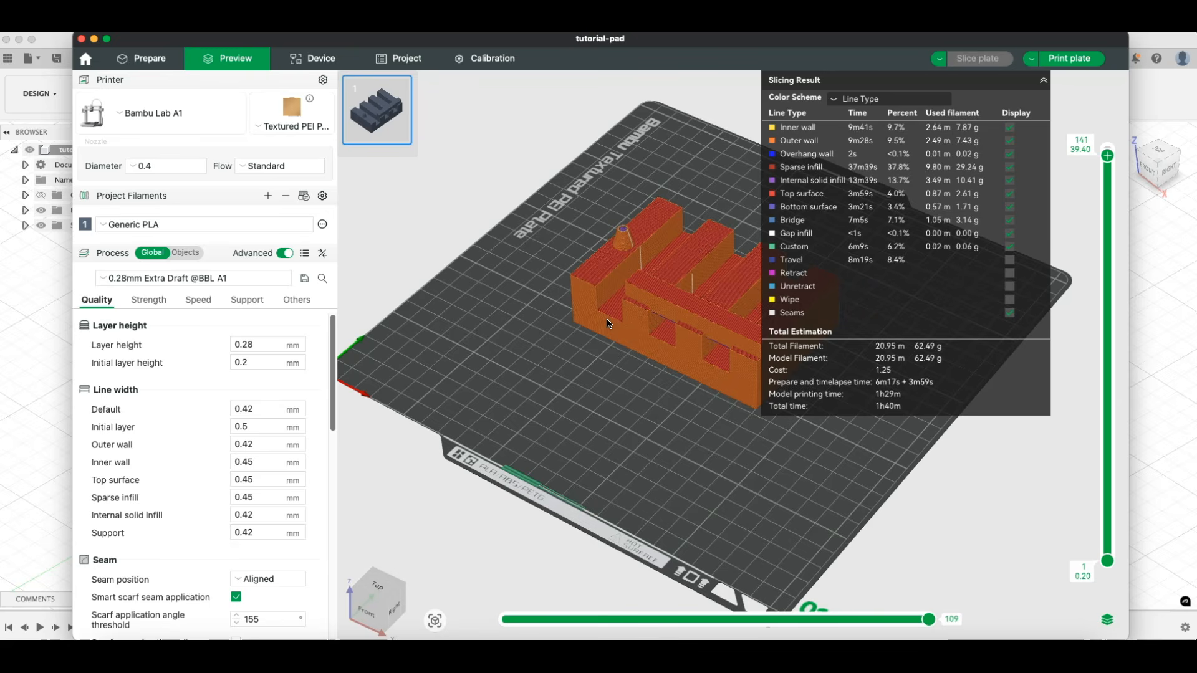
pyautogui.click(613, 346)
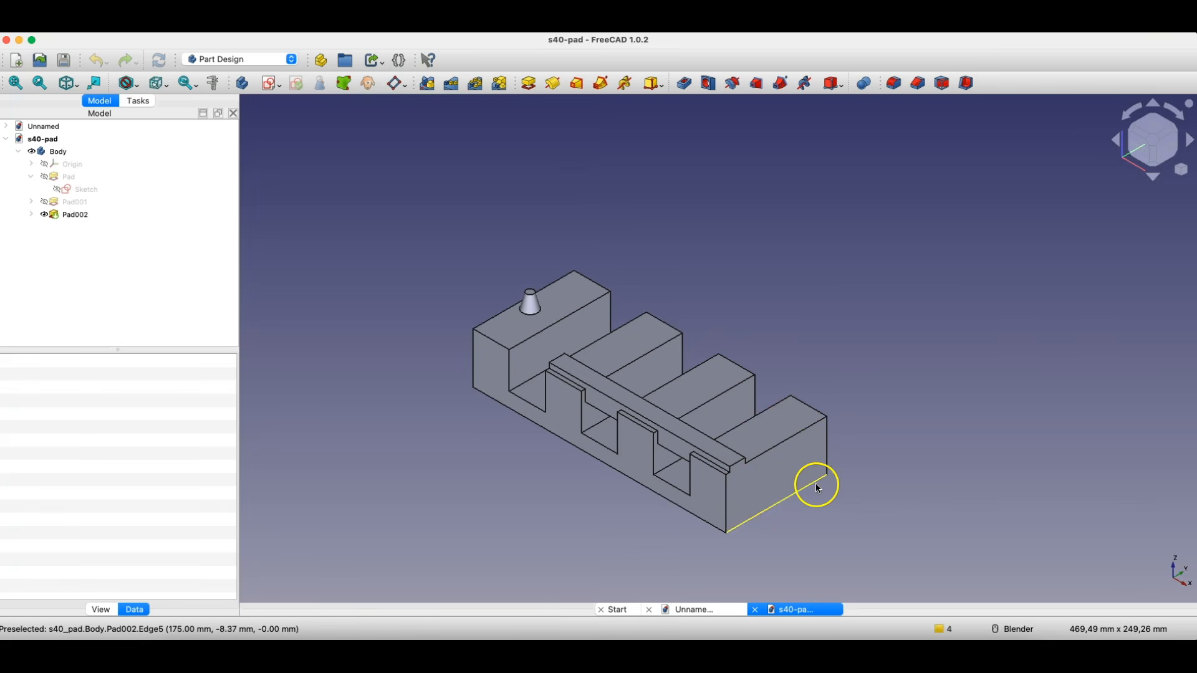
# - Switch to FreeCAD and sketch a small rectangle straddling the upper edge of the block's end face opposite the tapered pin
pyautogui.click(761, 462)
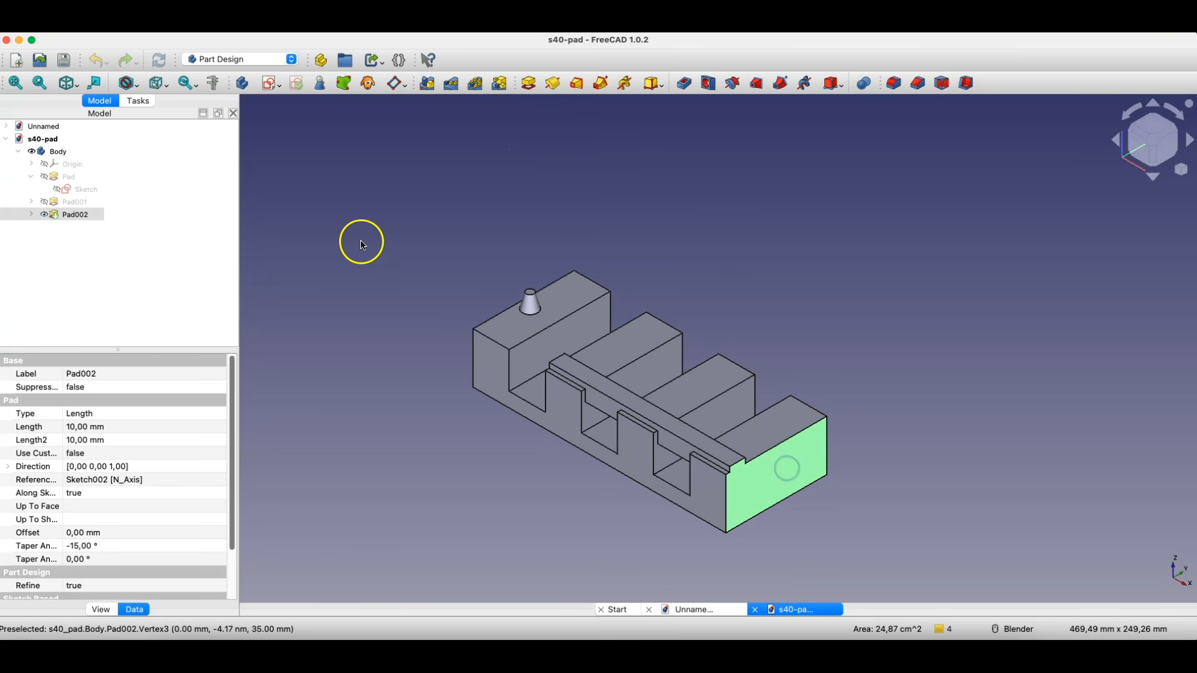
pyautogui.click(268, 82)
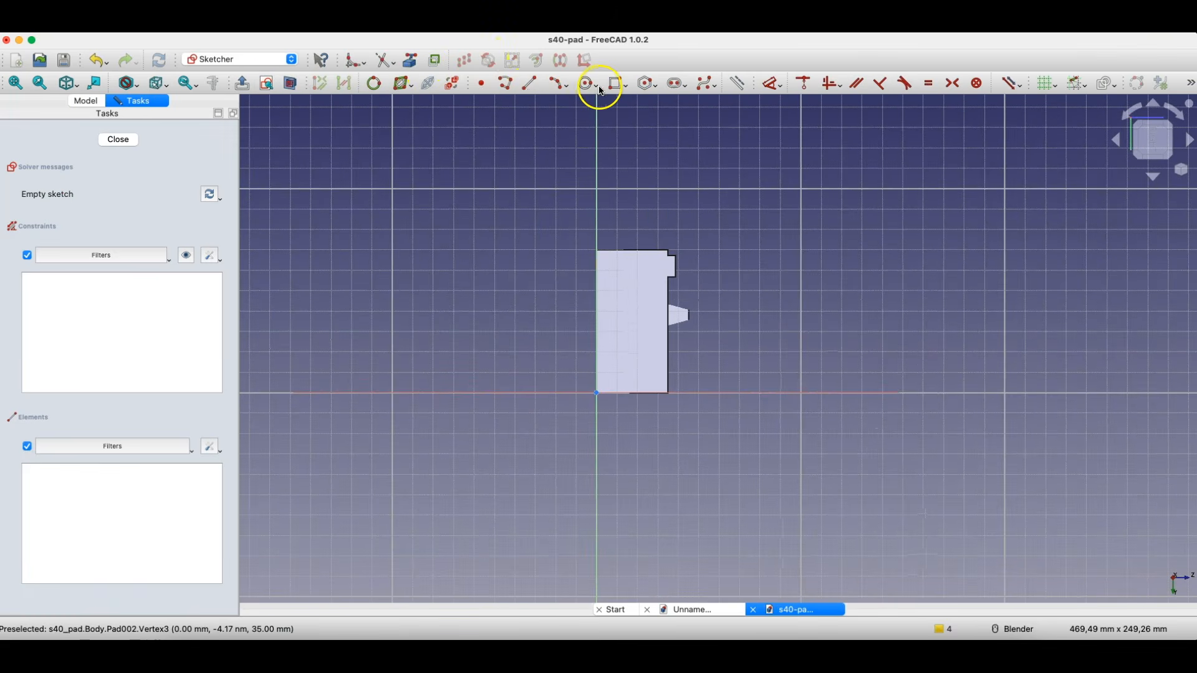
pyautogui.click(616, 83)
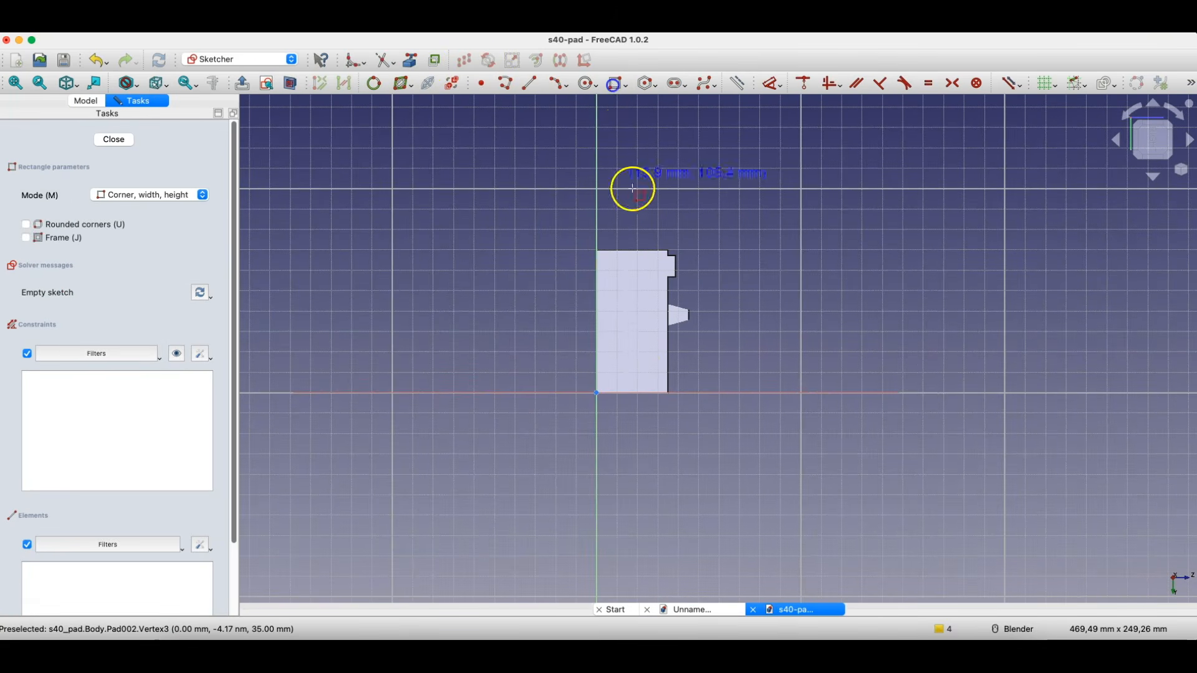
pyautogui.click(663, 344)
pyautogui.click(681, 372)
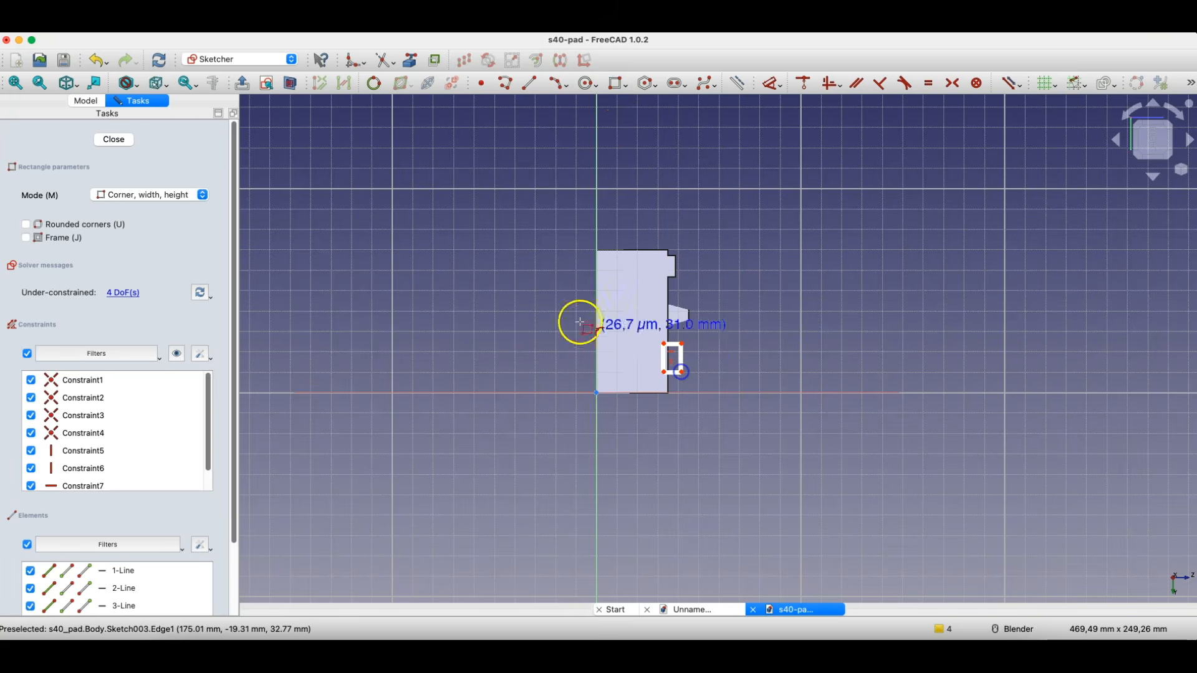
pyautogui.click(114, 140)
pyautogui.click(529, 84)
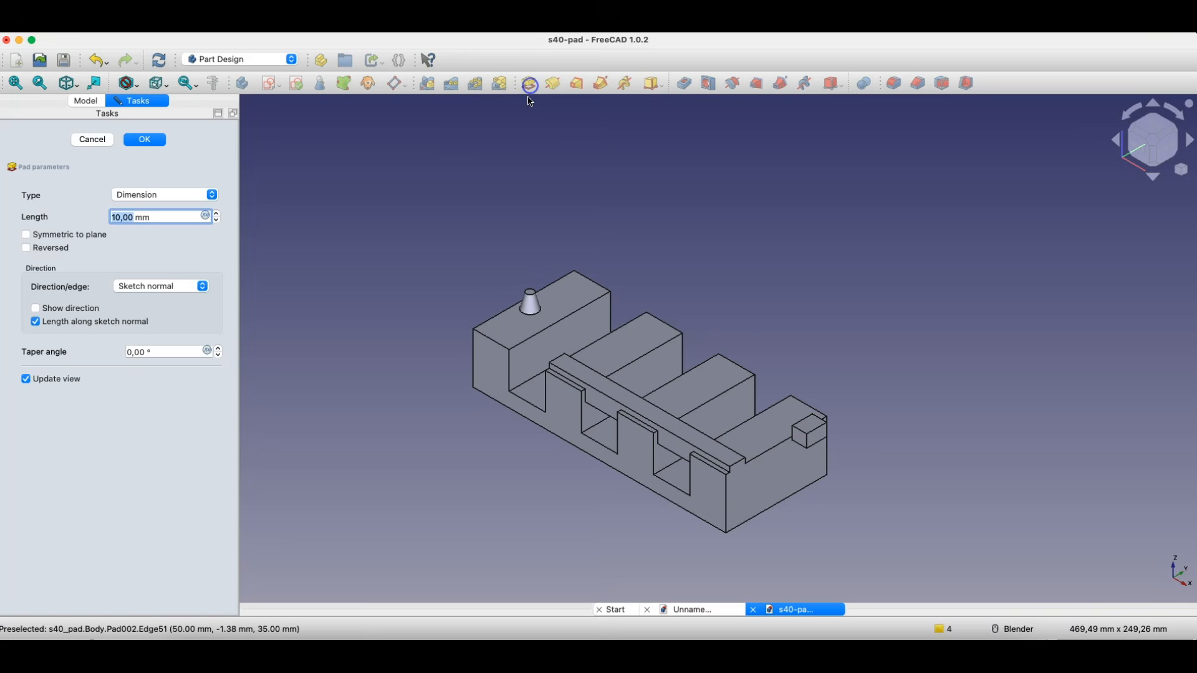
pyautogui.click(25, 249)
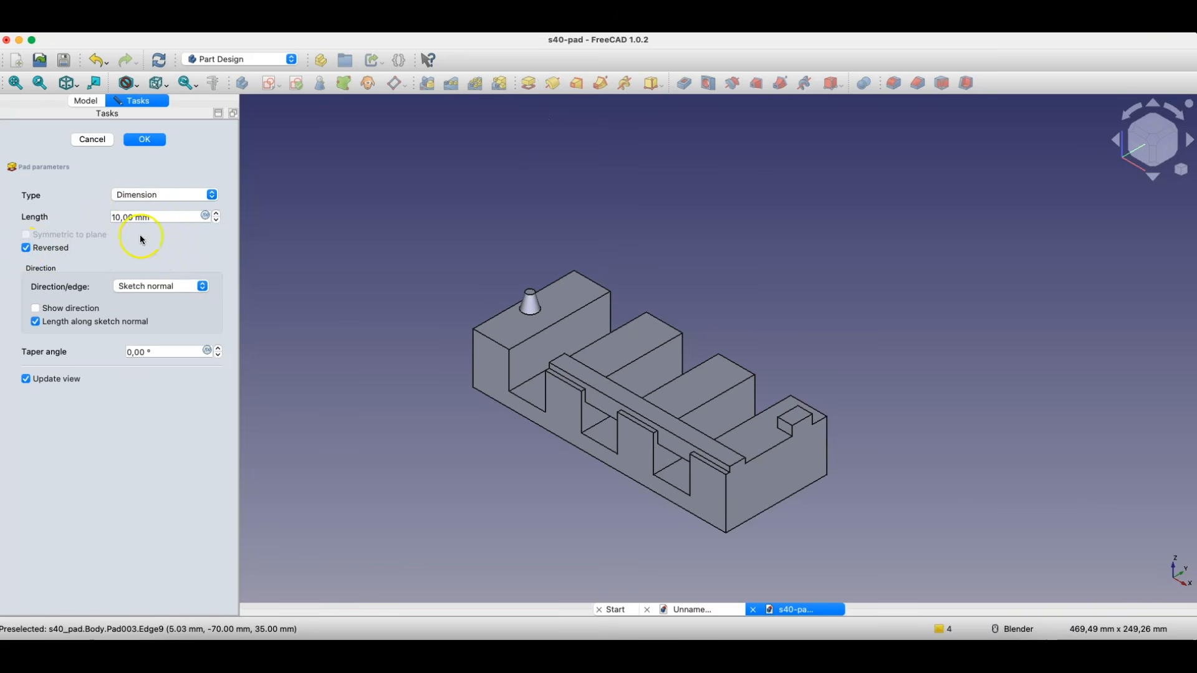
pyautogui.click(128, 195)
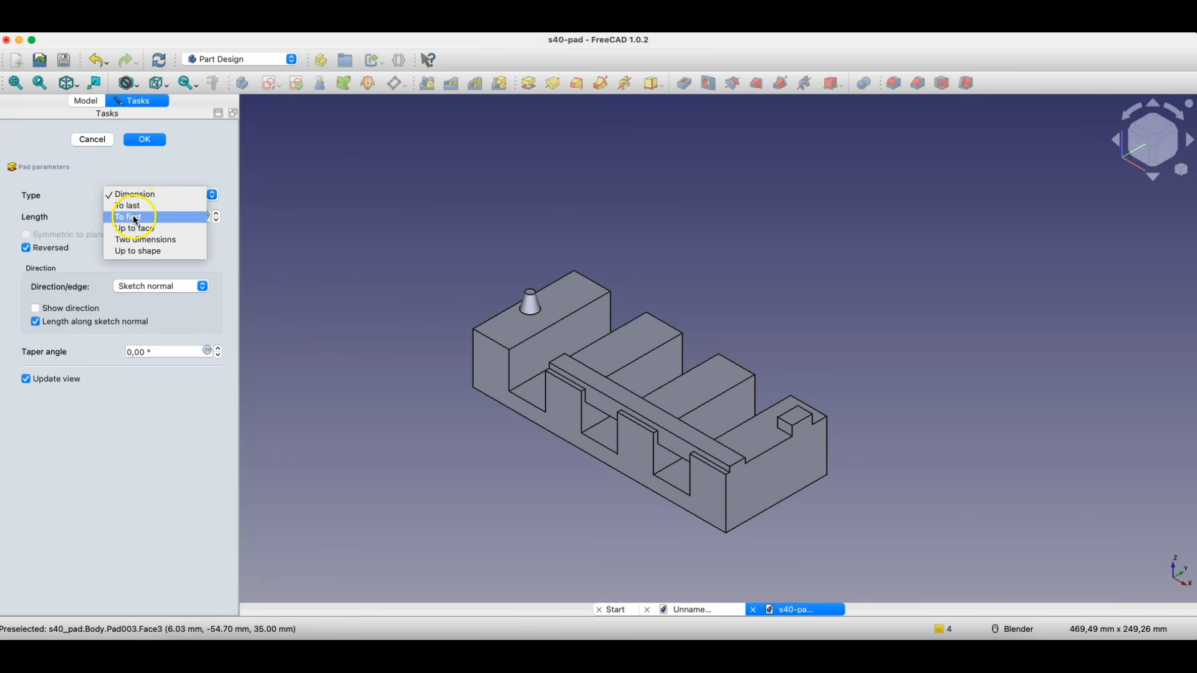
pyautogui.click(136, 220)
pyautogui.click(136, 194)
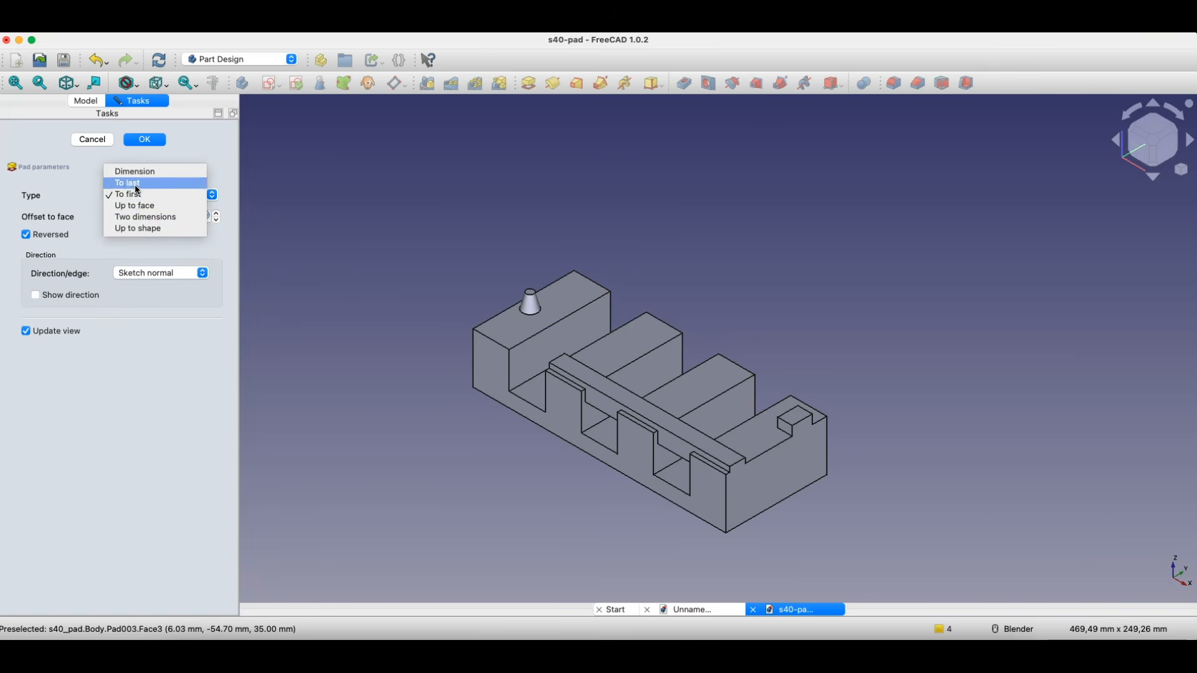
pyautogui.click(136, 187)
pyautogui.click(130, 143)
pyautogui.click(96, 139)
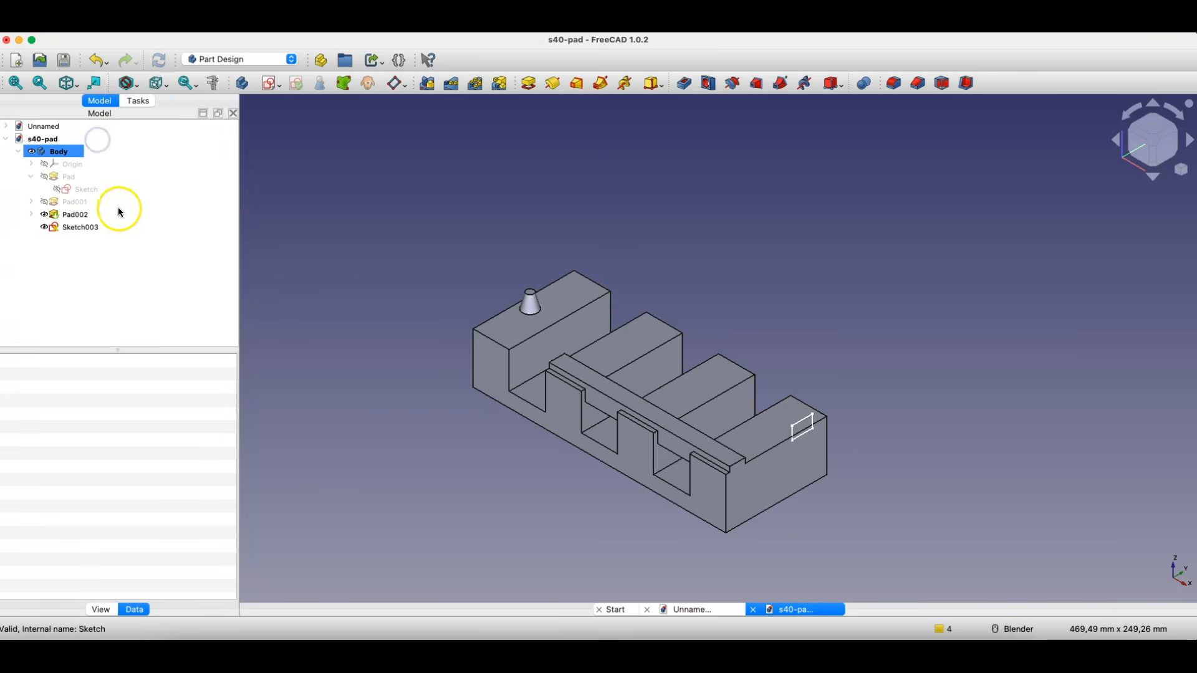
# - Pad the end-face rectangle with type Up to face, ending at the inner wall of the tooth that carries the tapered pin
pyautogui.scroll(-2, 388, 326)
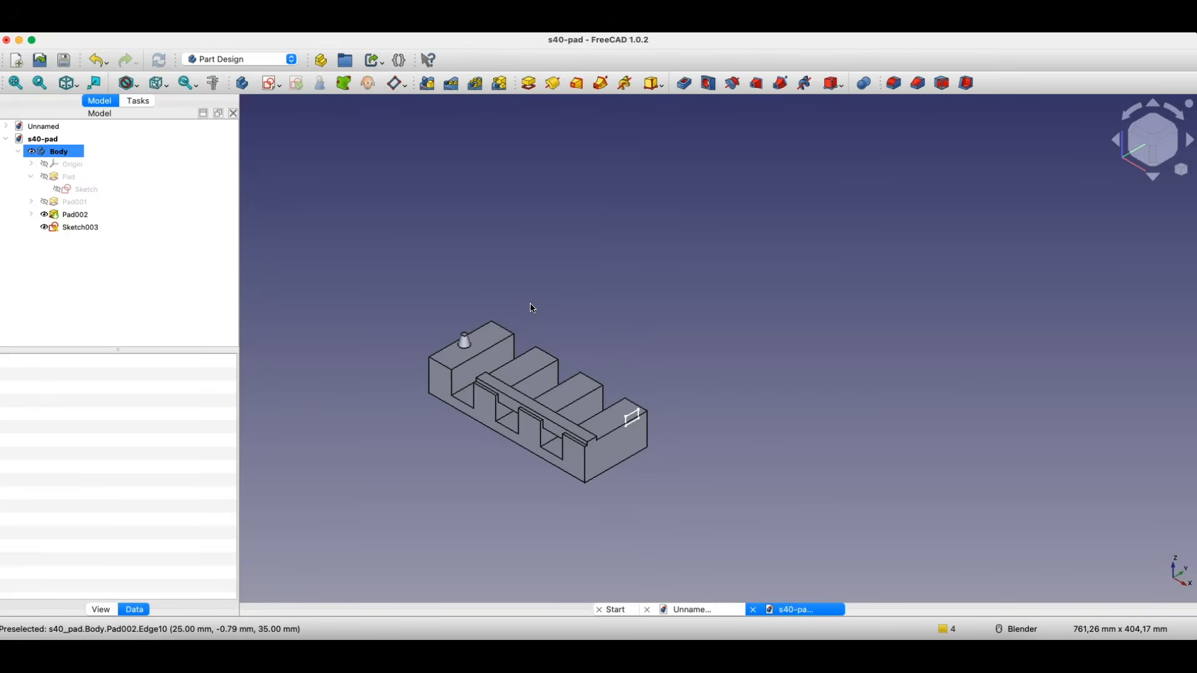
pyautogui.scroll(3, 561, 244)
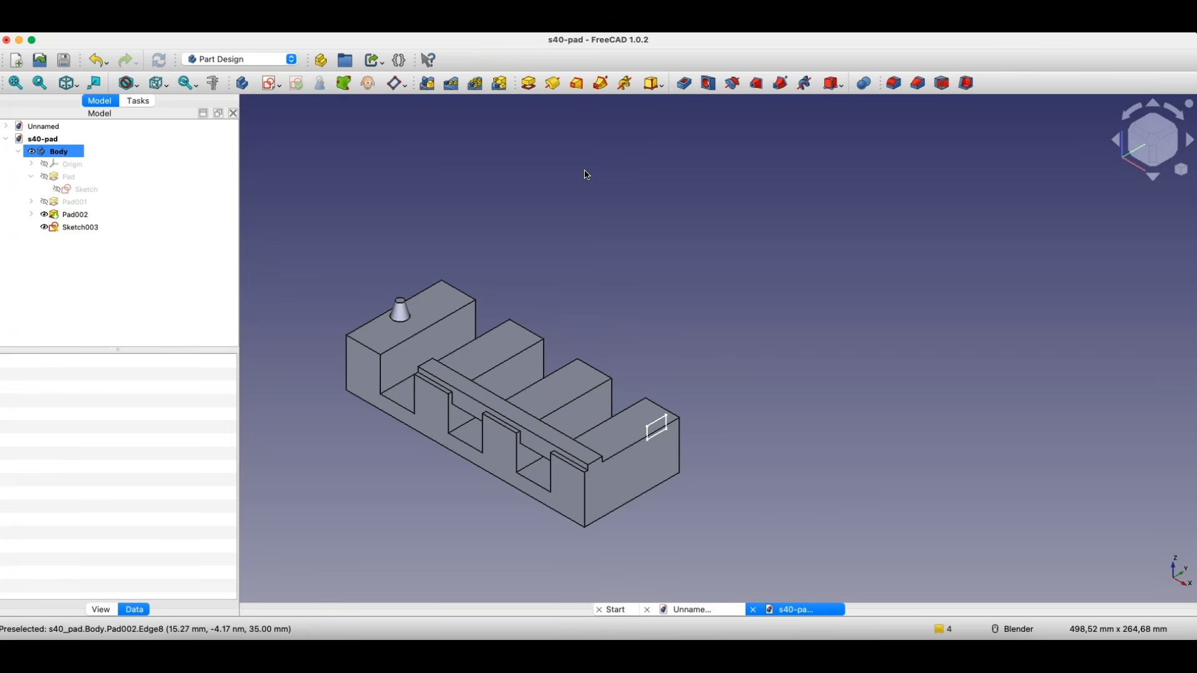
pyautogui.click(529, 83)
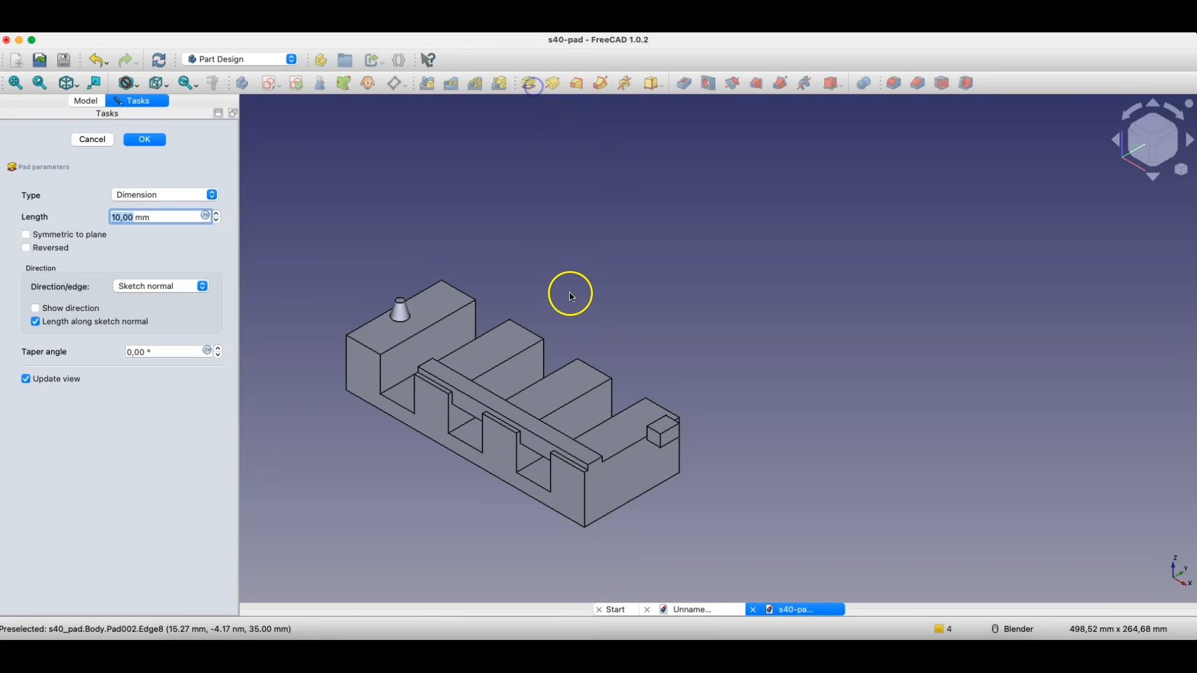
pyautogui.click(138, 195)
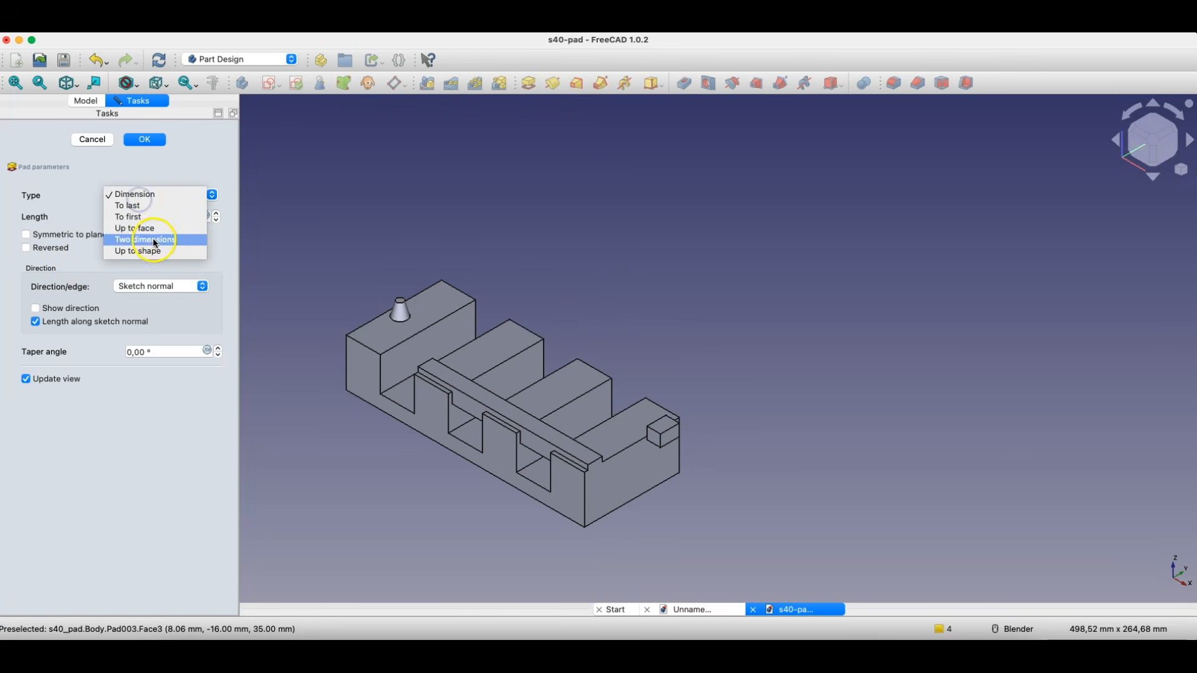
pyautogui.click(137, 250)
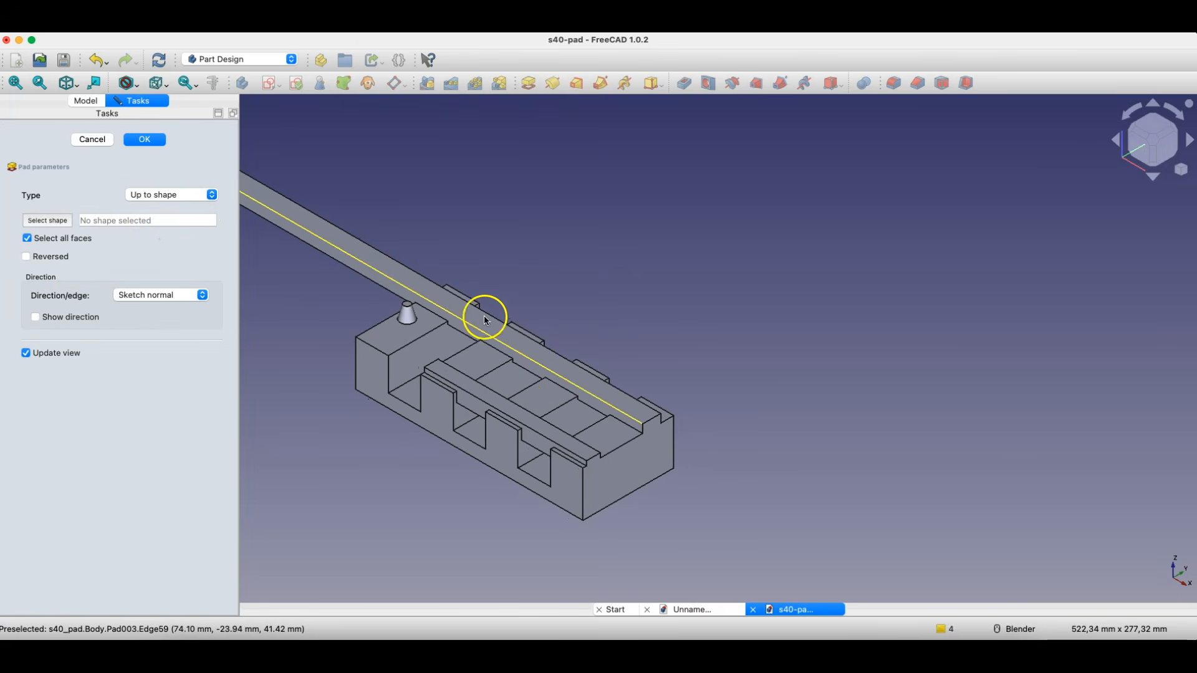
pyautogui.scroll(-3, 449, 293)
pyautogui.click(173, 195)
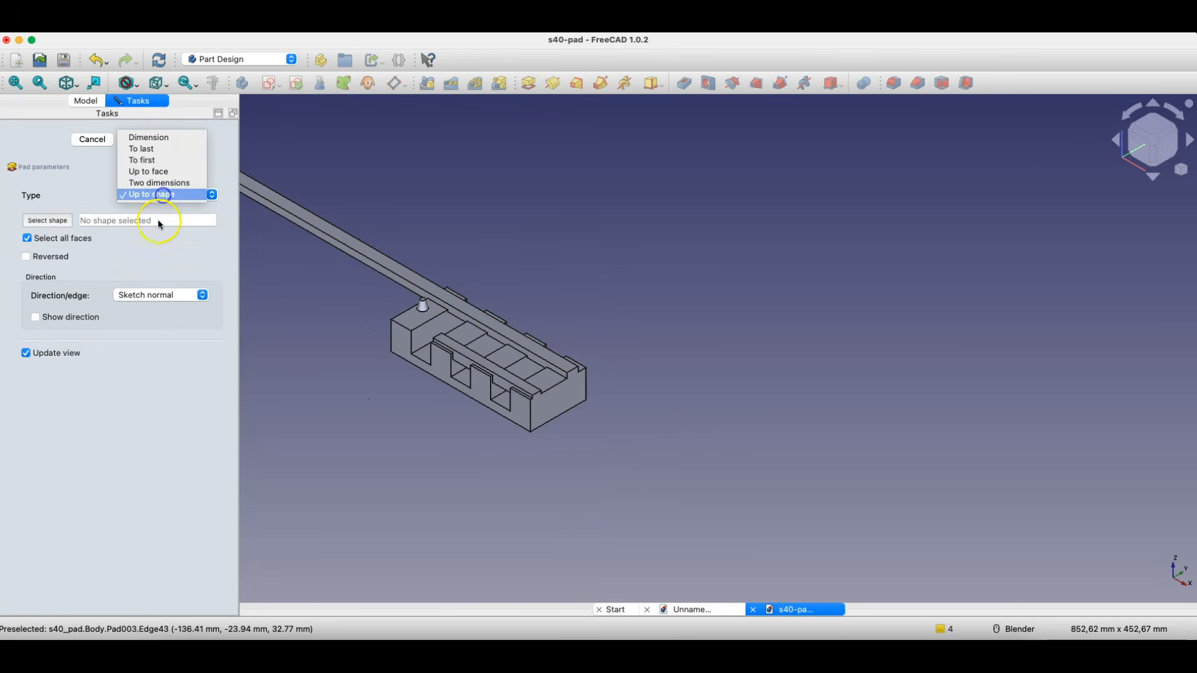
pyautogui.click(155, 172)
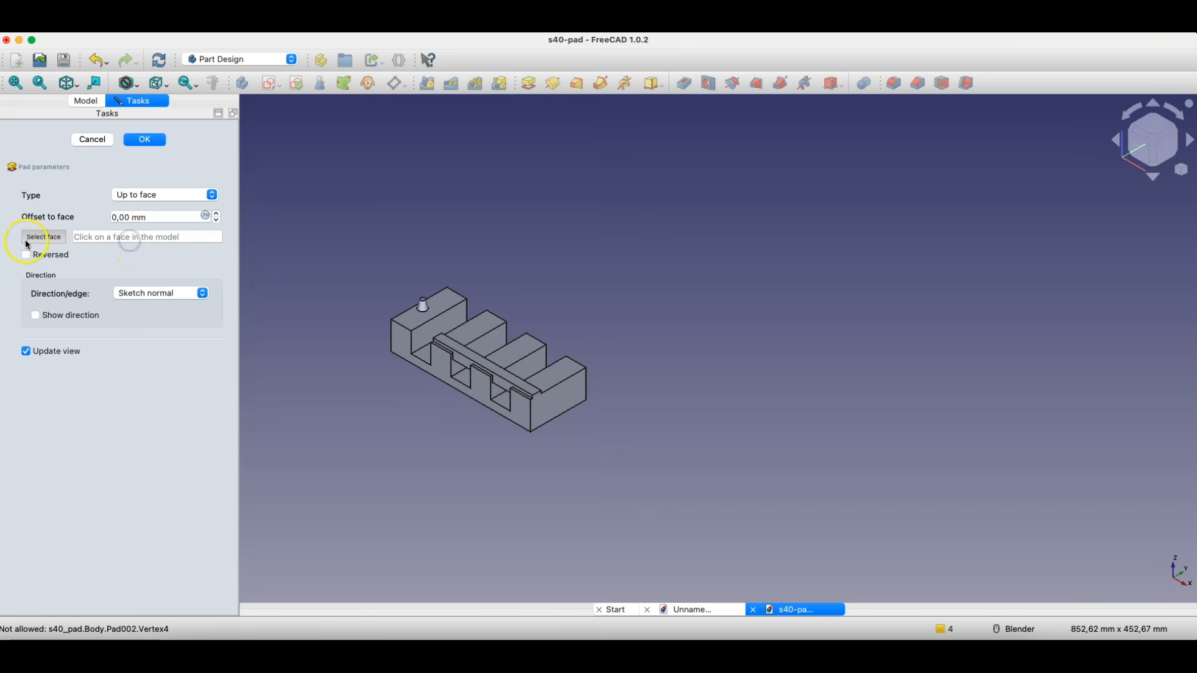
pyautogui.click(49, 240)
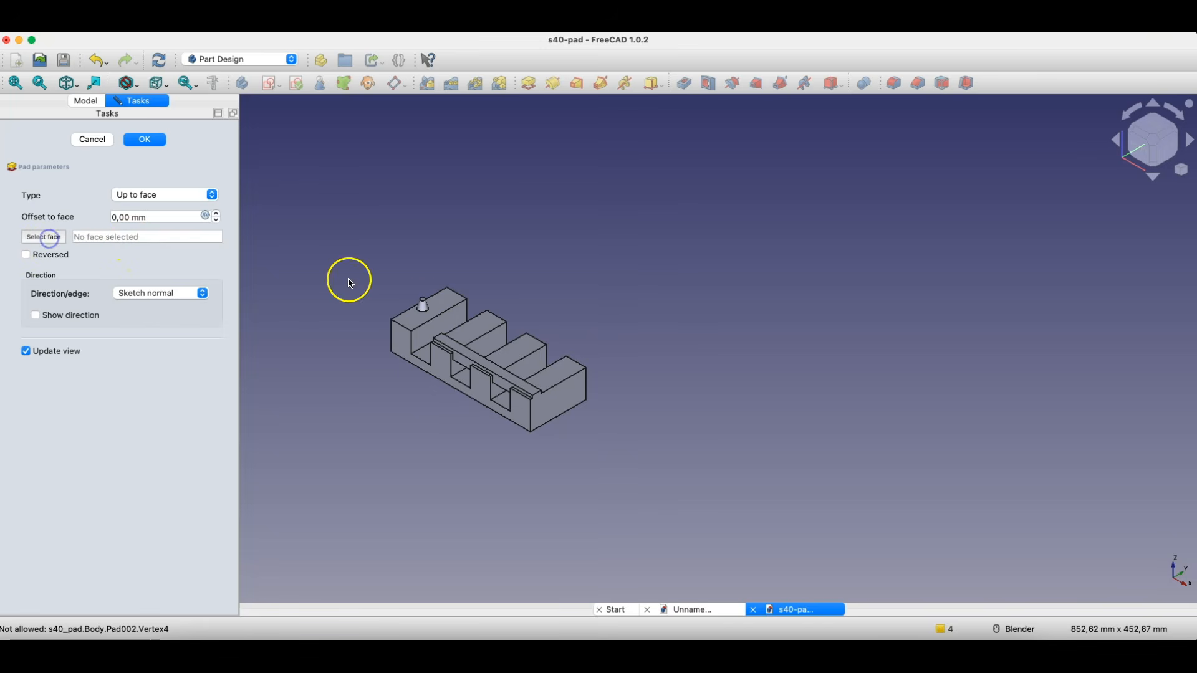
pyautogui.scroll(5, 444, 321)
pyautogui.click(466, 313)
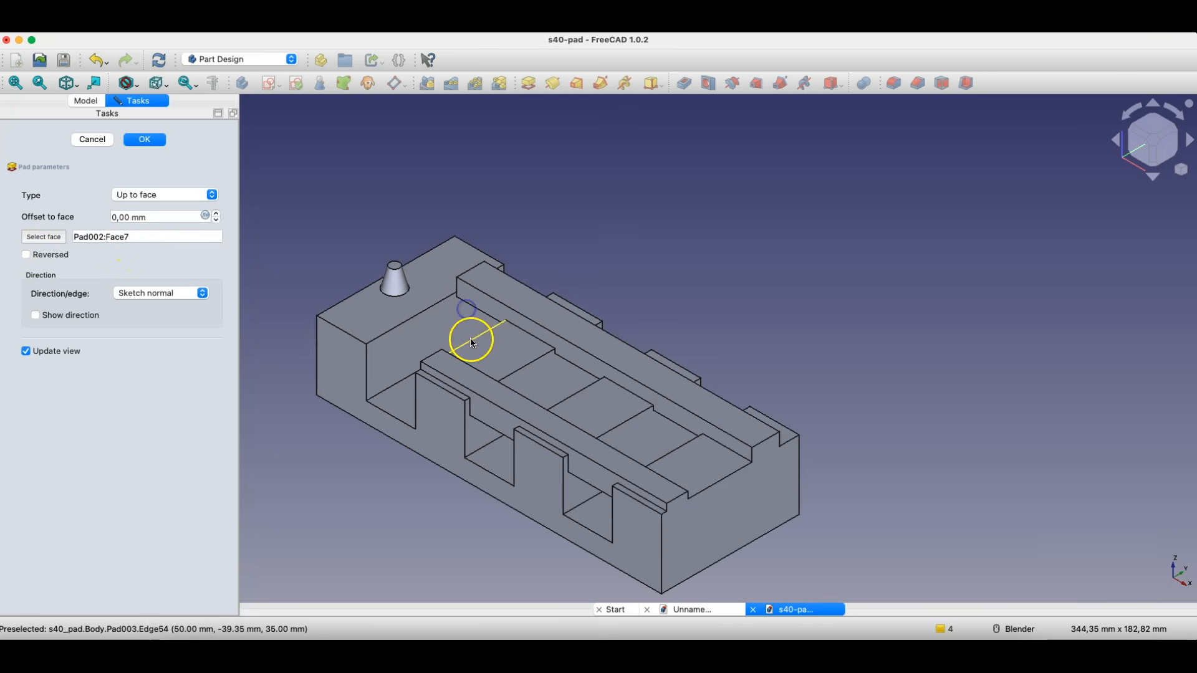
pyautogui.moveTo(503, 450)
pyautogui.mouseDown(button='middle')
pyautogui.moveTo(537, 445)
pyautogui.moveTo(519, 444)
pyautogui.mouseUp(button='middle')
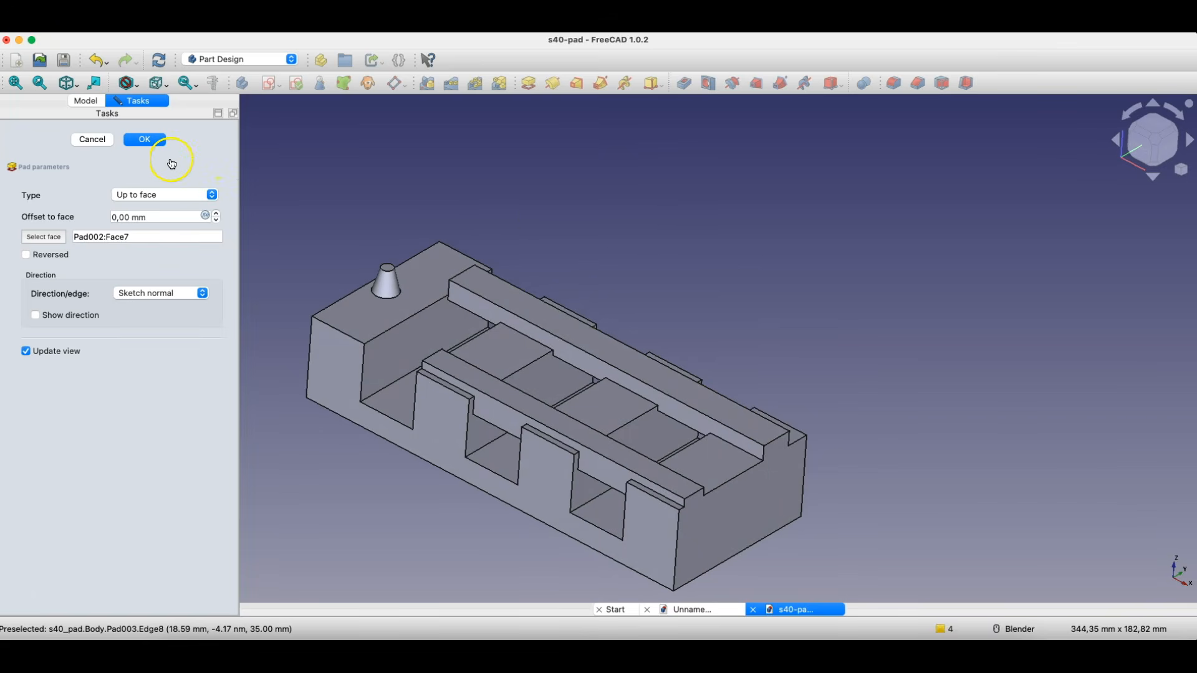
pyautogui.click(129, 140)
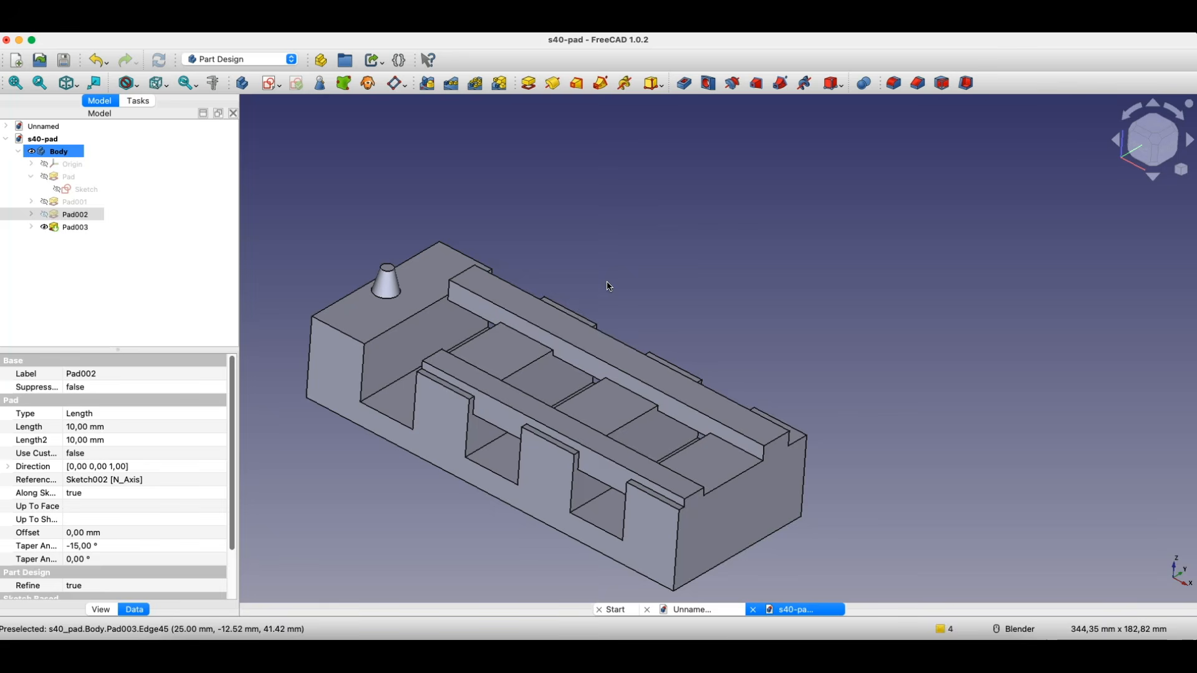
# - Switch to the Unnamed document and start a sketch on the XZ-plane of its empty body
pyautogui.click(686, 609)
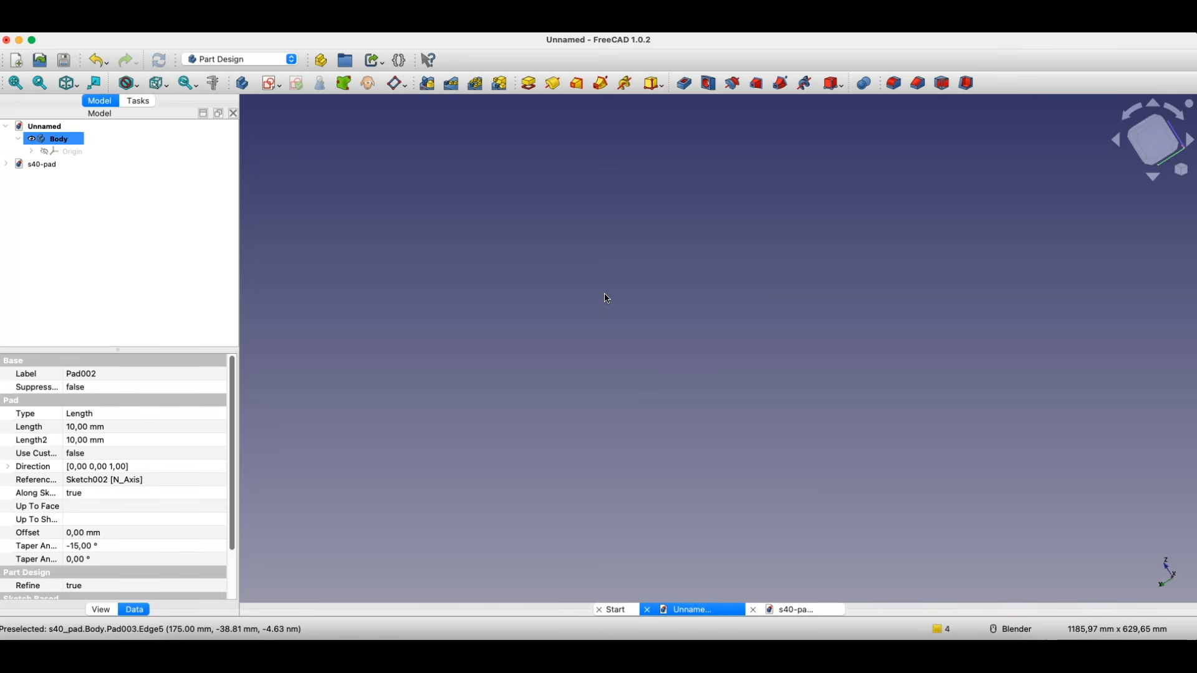
pyautogui.click(274, 83)
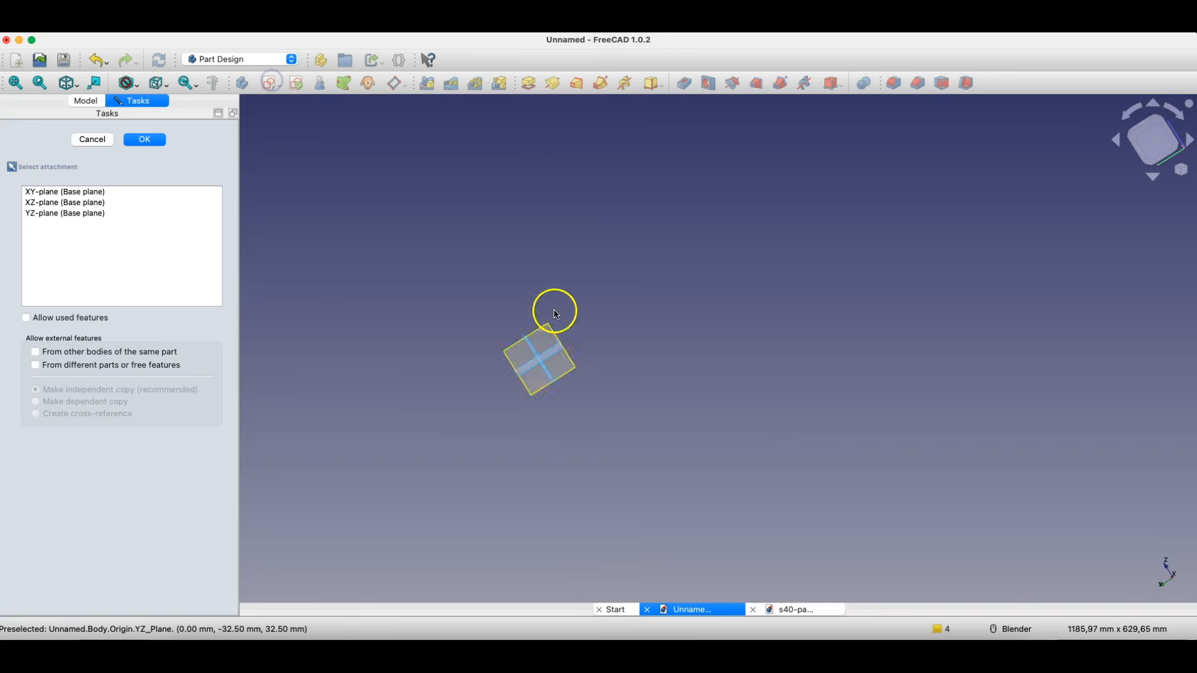
pyautogui.click(65, 83)
pyautogui.scroll(6, 772, 267)
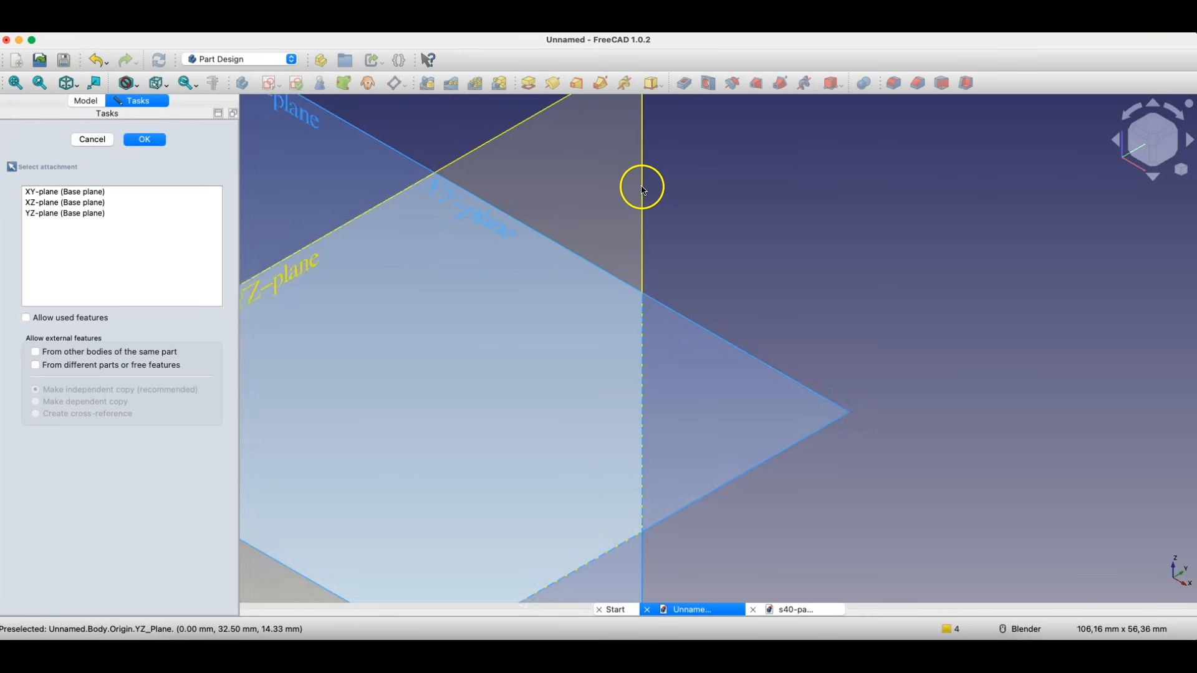
pyautogui.scroll(-2, 641, 185)
pyautogui.click(402, 130)
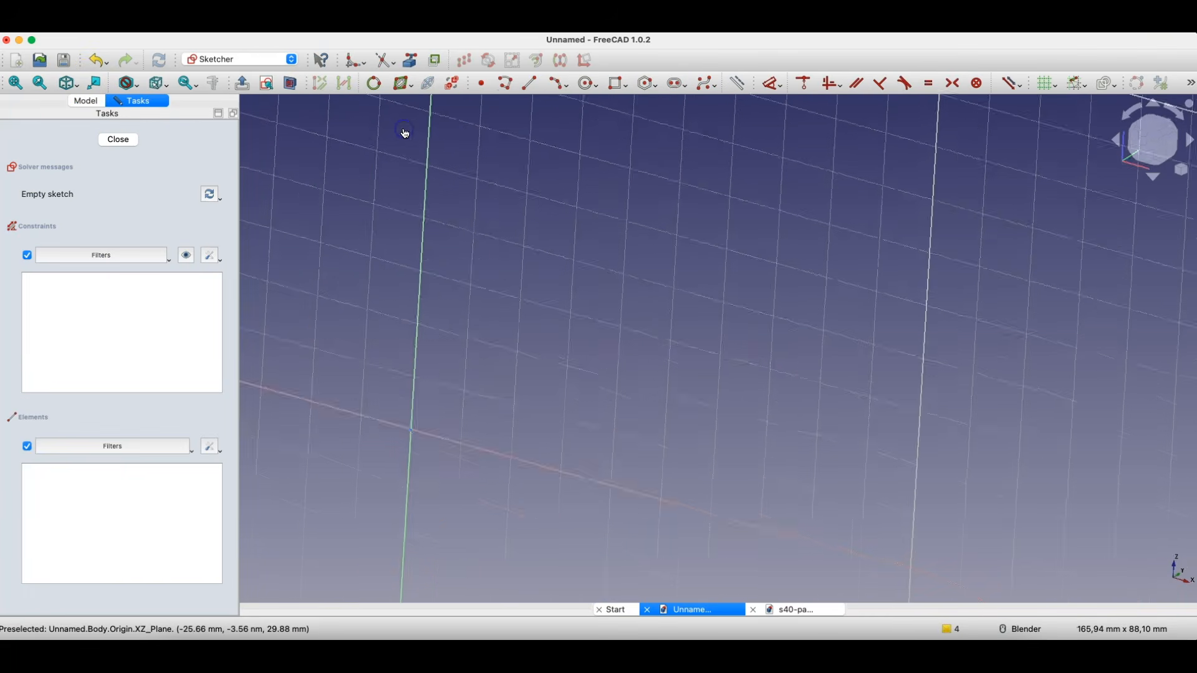
# - Sketch two nested three-point arcs from the vertical to the horizontal axis, passing near (77, 56) mm and (41, 50) mm
pyautogui.click(558, 83)
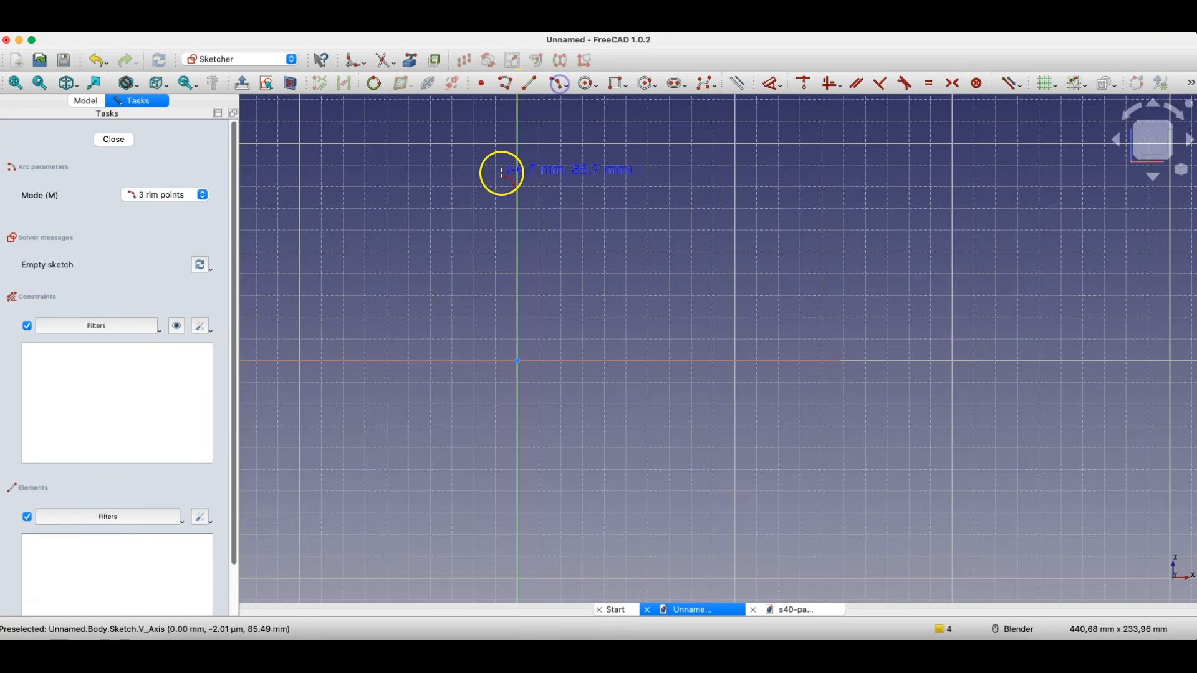
pyautogui.click(521, 161)
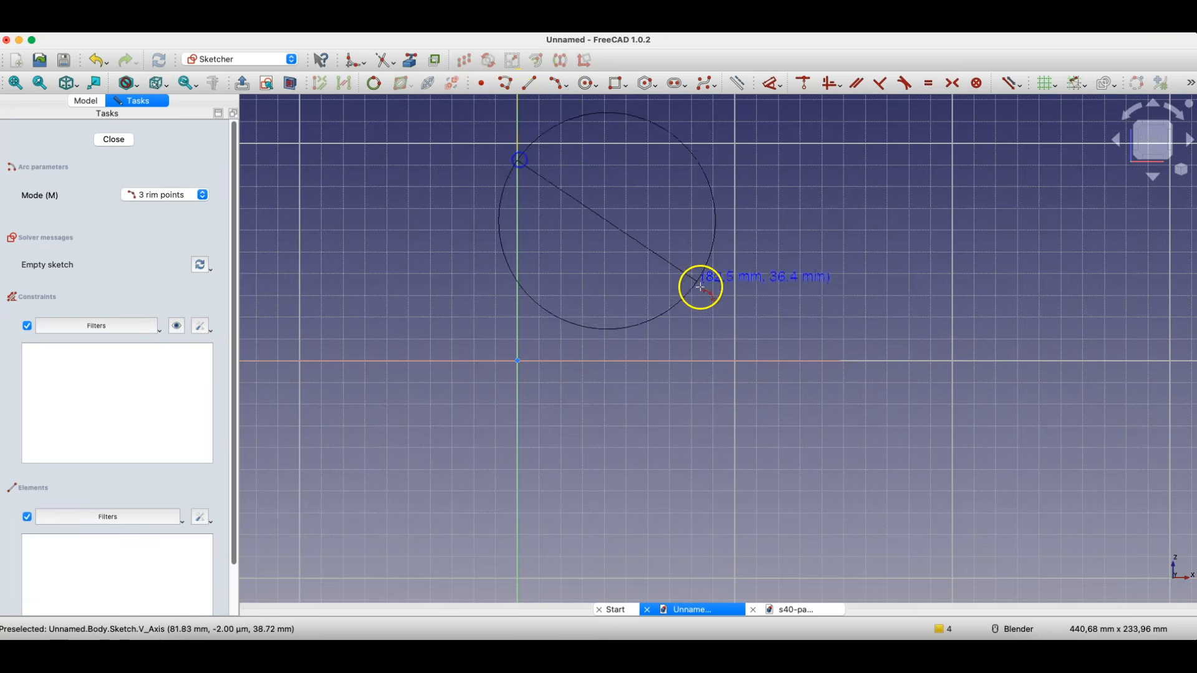
pyautogui.click(704, 360)
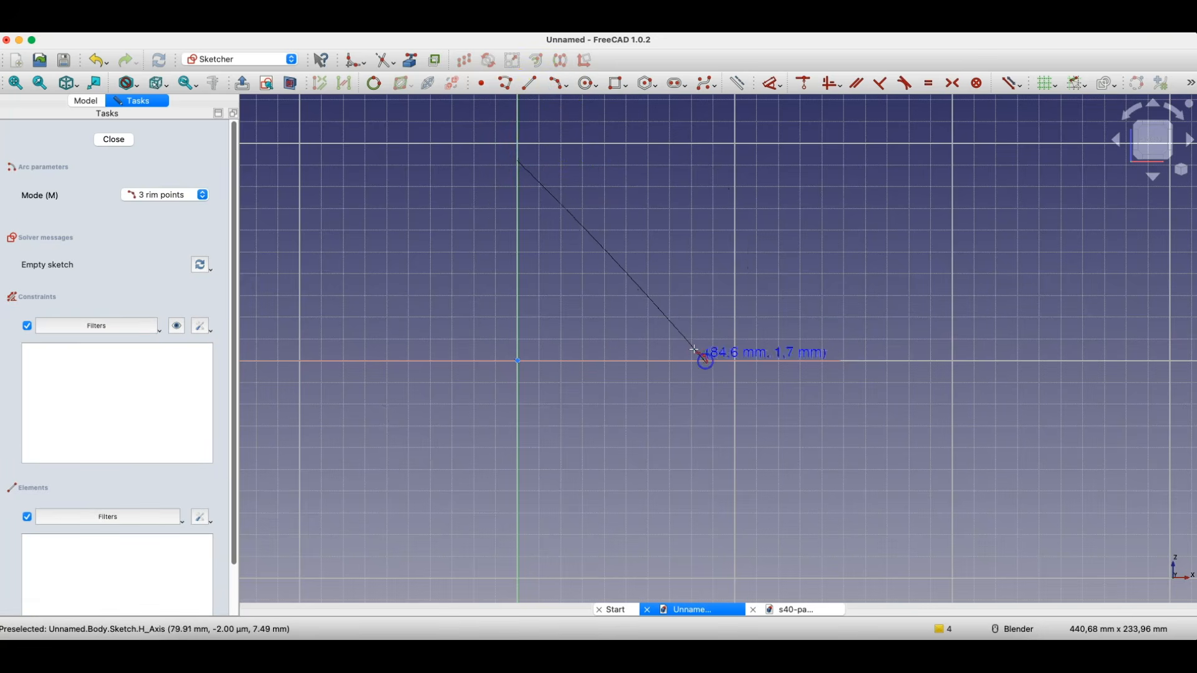
pyautogui.click(684, 238)
pyautogui.click(521, 214)
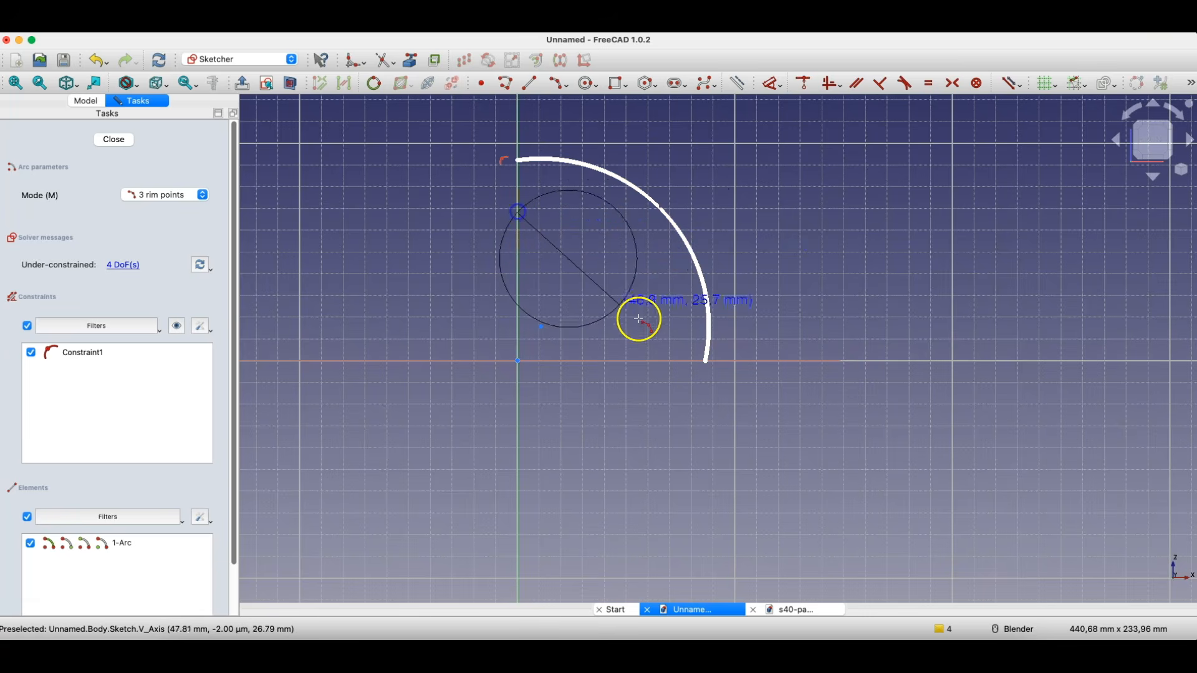
pyautogui.click(657, 362)
pyautogui.click(608, 252)
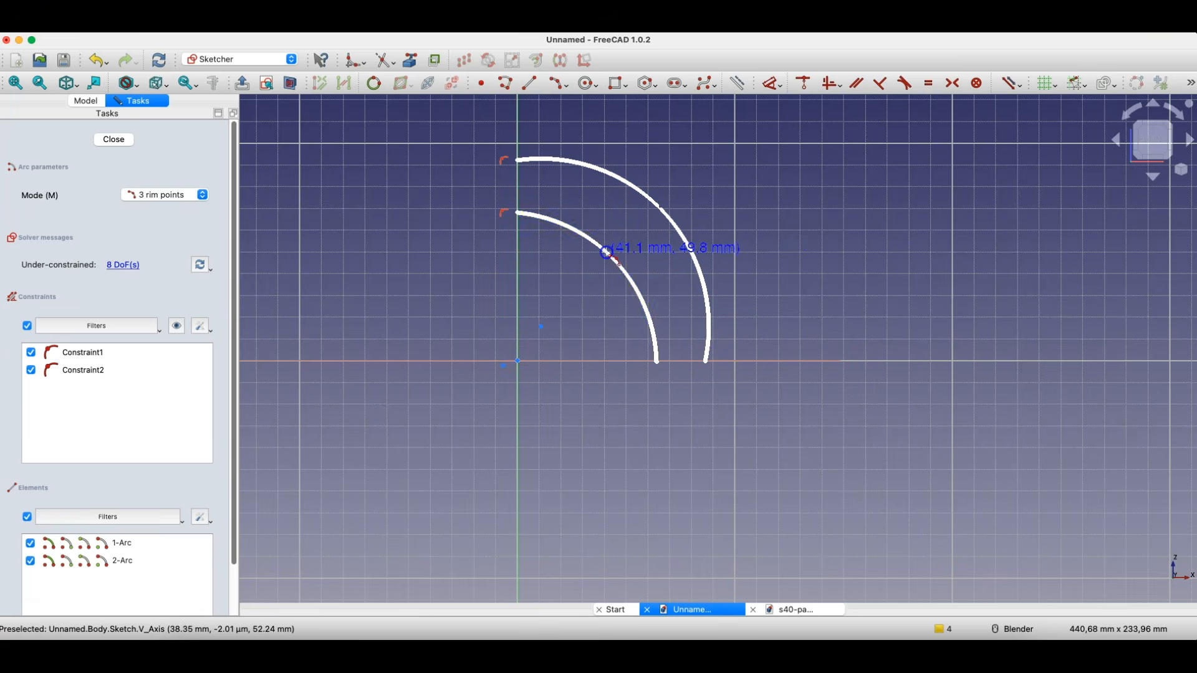
pyautogui.rightClick(586, 290)
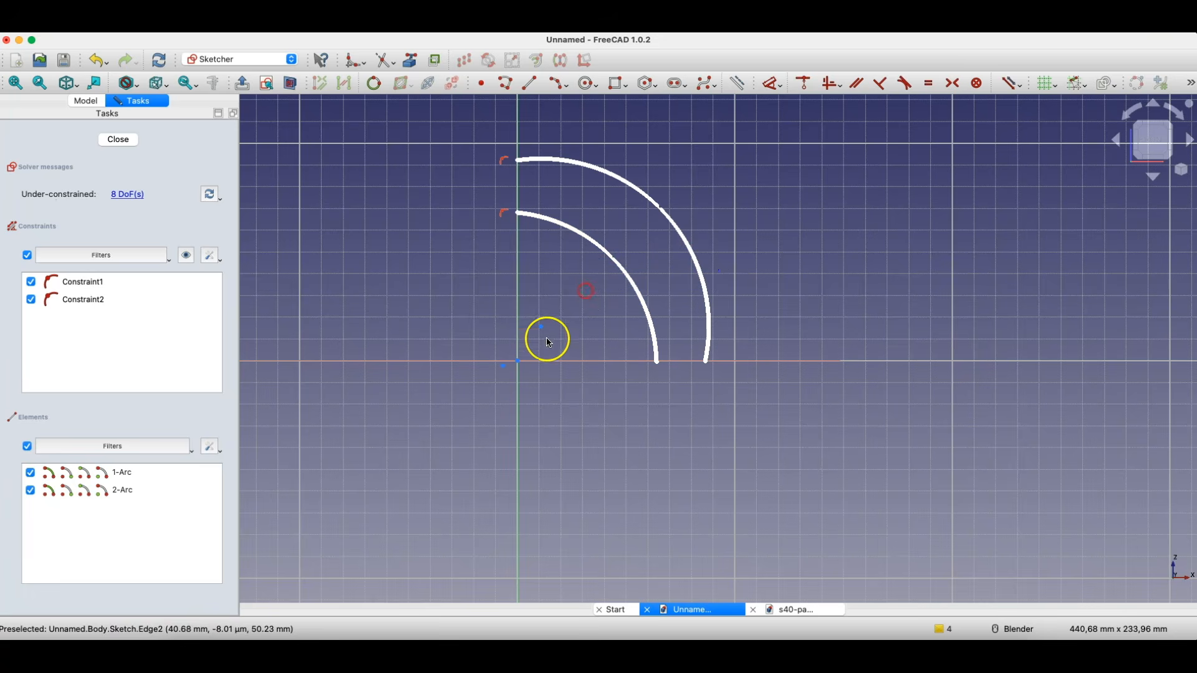
# - Constrain the centres of both arcs coincident with the sketch origin
pyautogui.click(504, 367)
pyautogui.press('c')
pyautogui.click(541, 328)
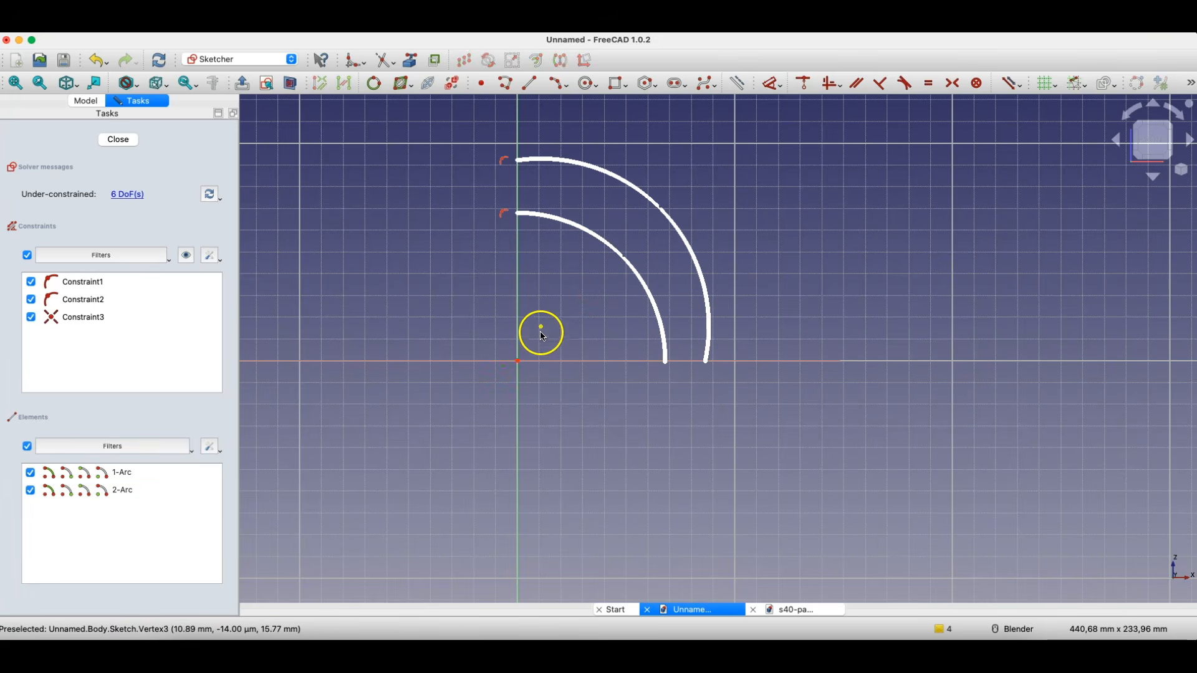
pyautogui.click(517, 363)
pyautogui.press('c')
# - Constrain the lower endpoints of both arcs onto the horizontal axis
pyautogui.click(666, 362)
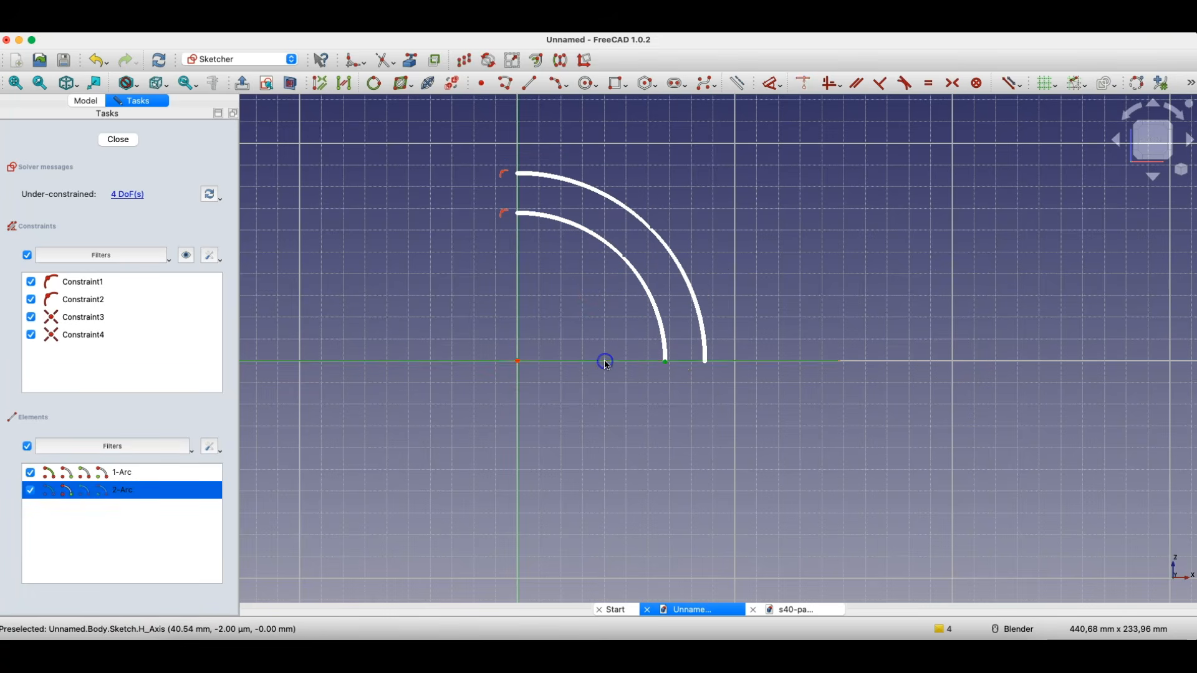
pyautogui.click(606, 361)
pyautogui.click(704, 360)
pyautogui.click(695, 363)
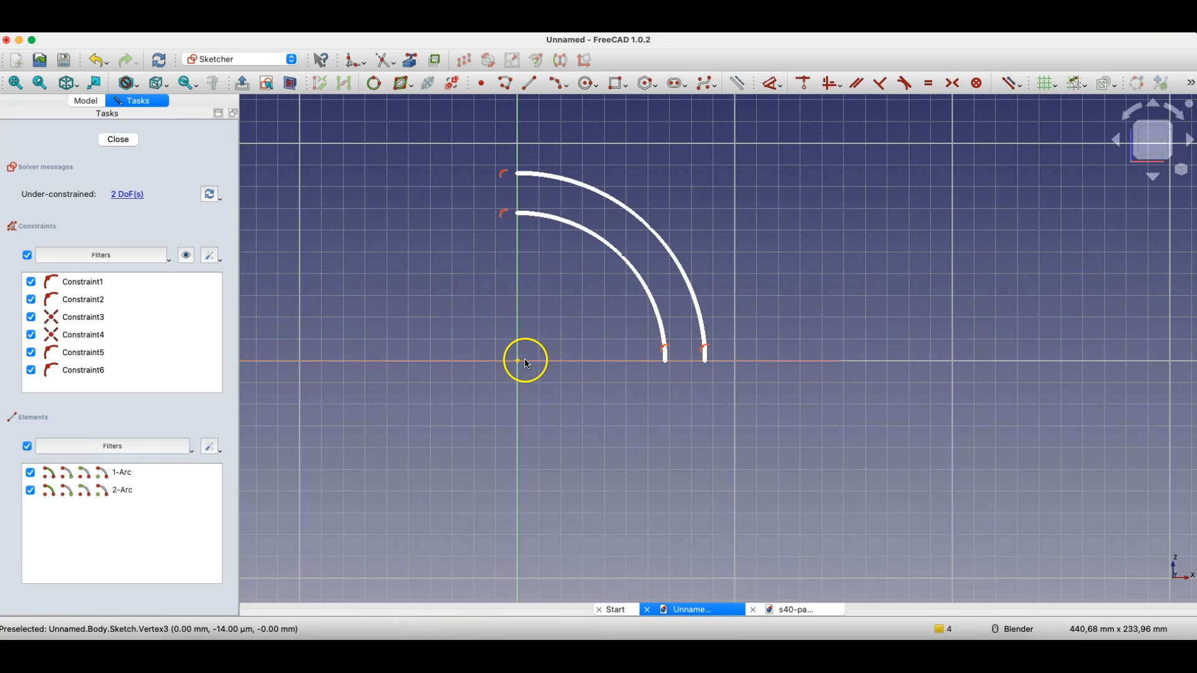
# - Close the arc profile with straight lines joining the upper and the lower arc endpoints, shrink the profile slightly, and finish the sketch
pyautogui.click(535, 83)
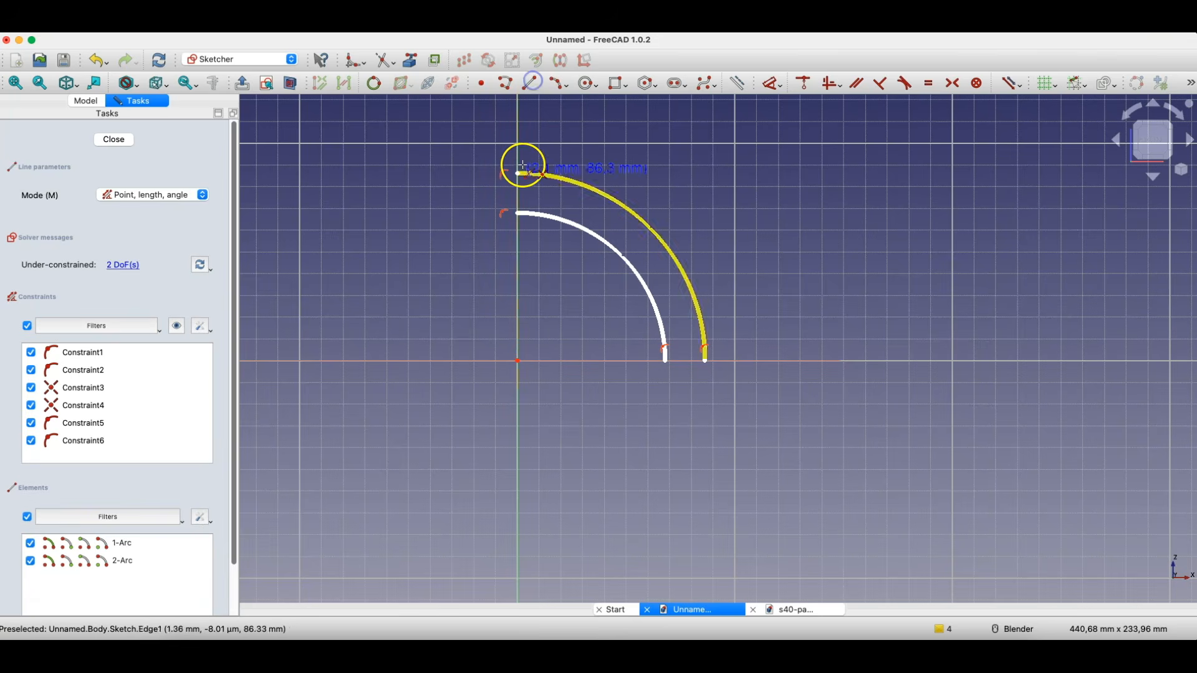
pyautogui.click(518, 173)
pyautogui.click(518, 213)
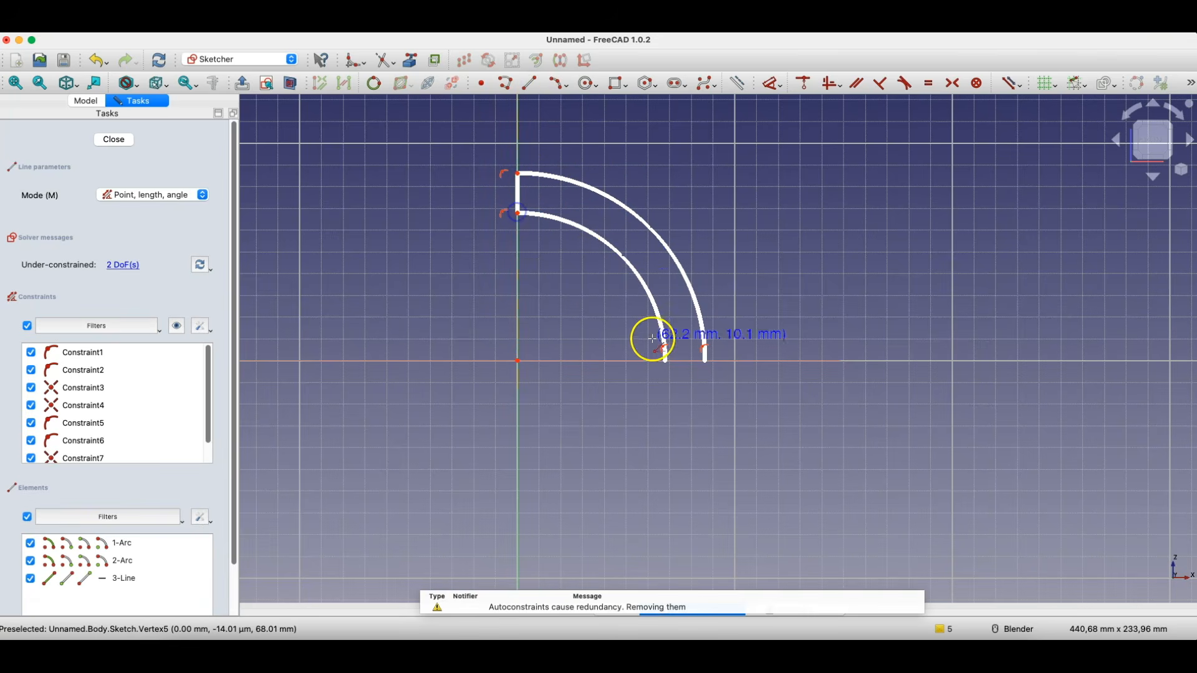
pyautogui.click(666, 360)
pyautogui.click(705, 360)
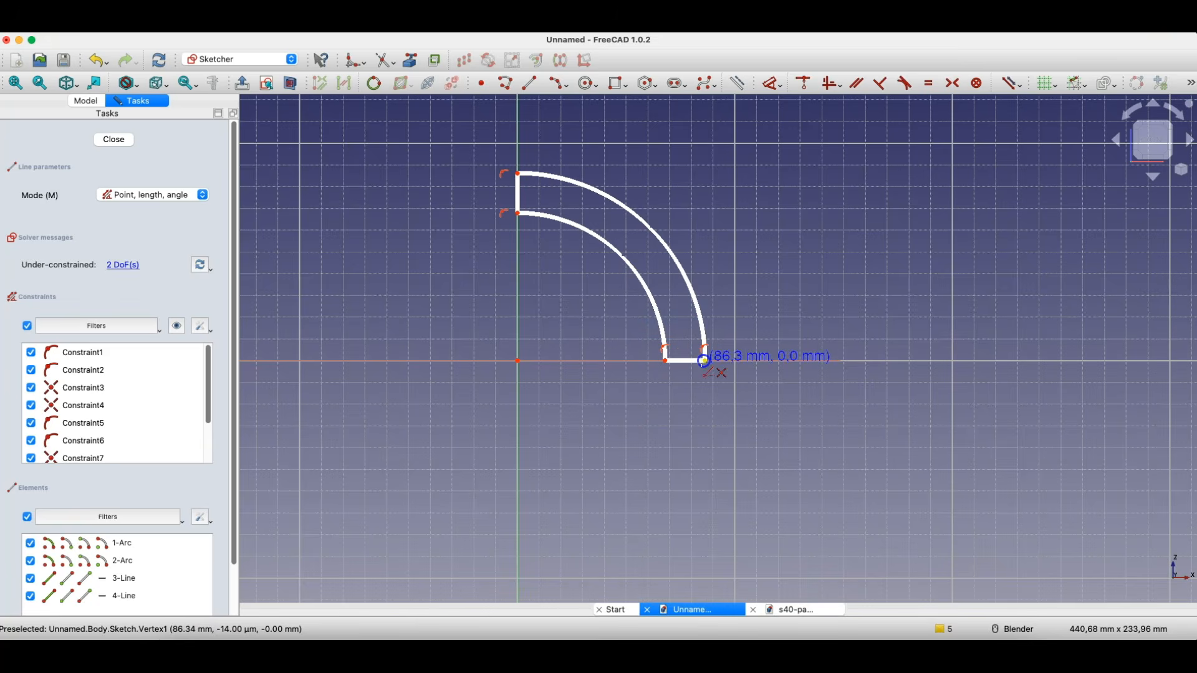
pyautogui.press('Escape')
pyautogui.moveTo(497, 187); pyautogui.dragTo(497, 197)
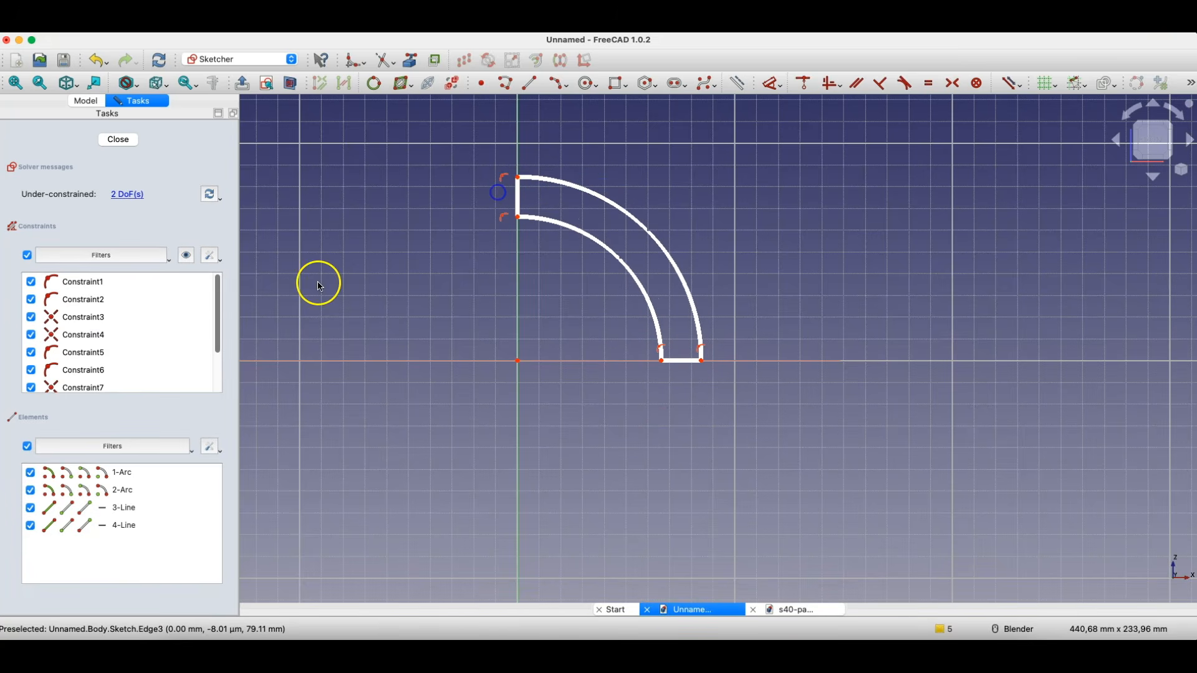
pyautogui.click(119, 140)
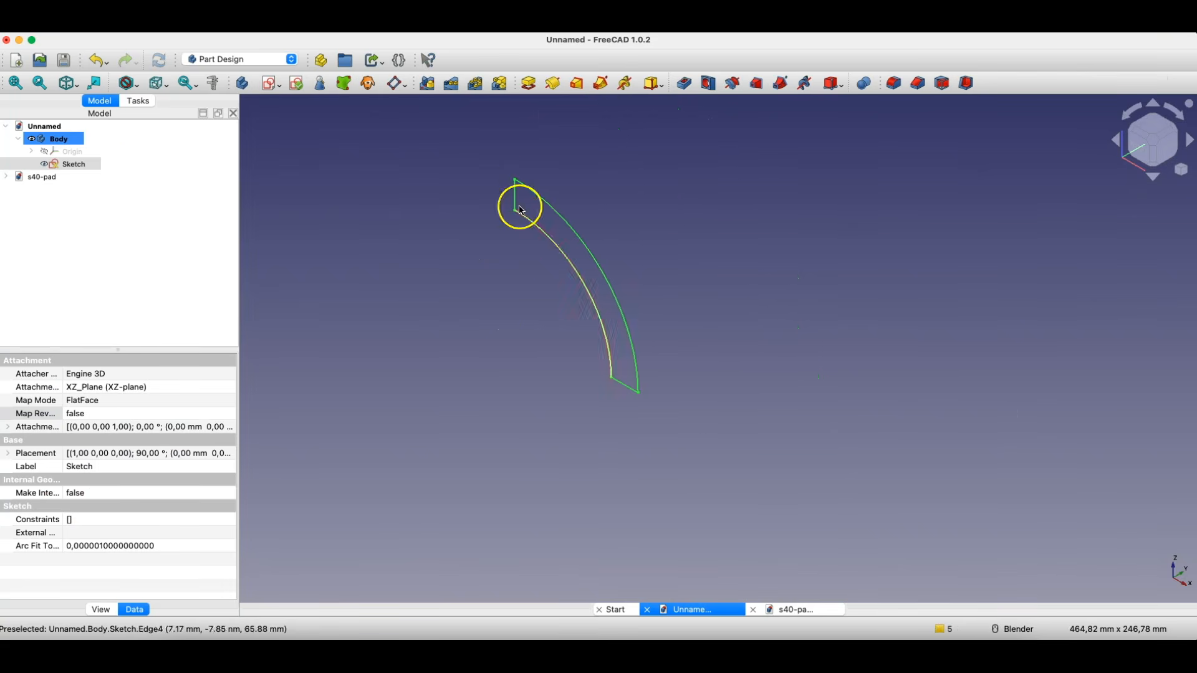
# - Revolve the closed arc profile 360° about the vertical sketch axis to form a hollow dome
pyautogui.click(552, 83)
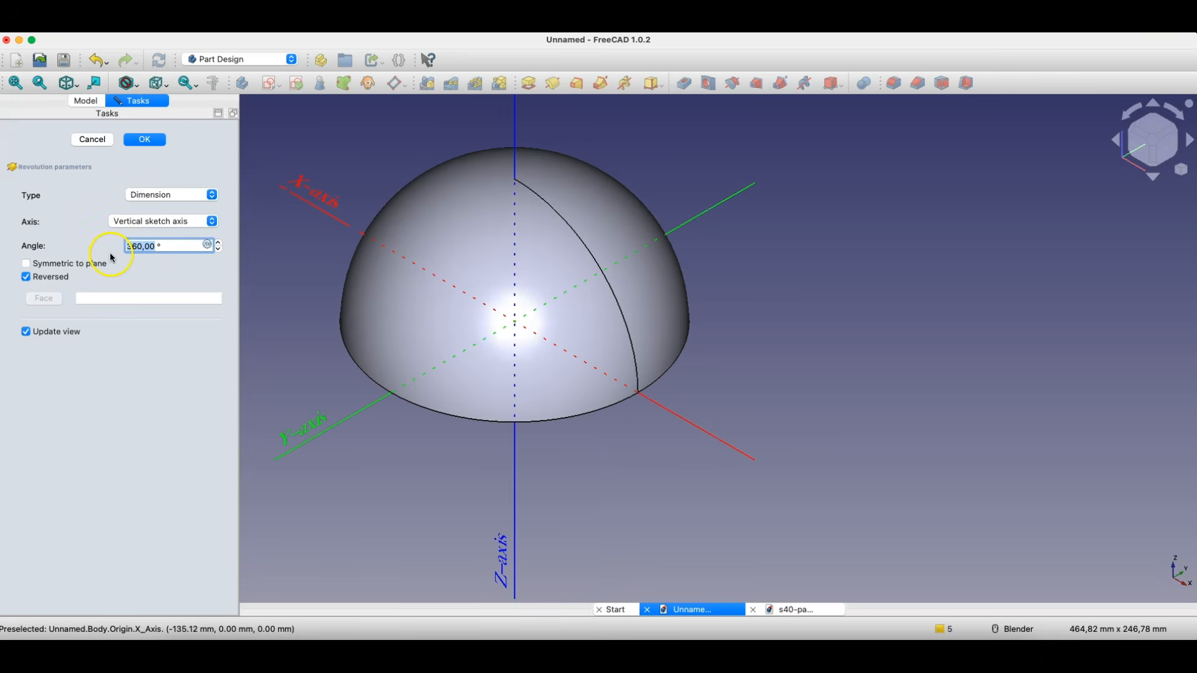
pyautogui.click(144, 139)
pyautogui.scroll(-3, 660, 209)
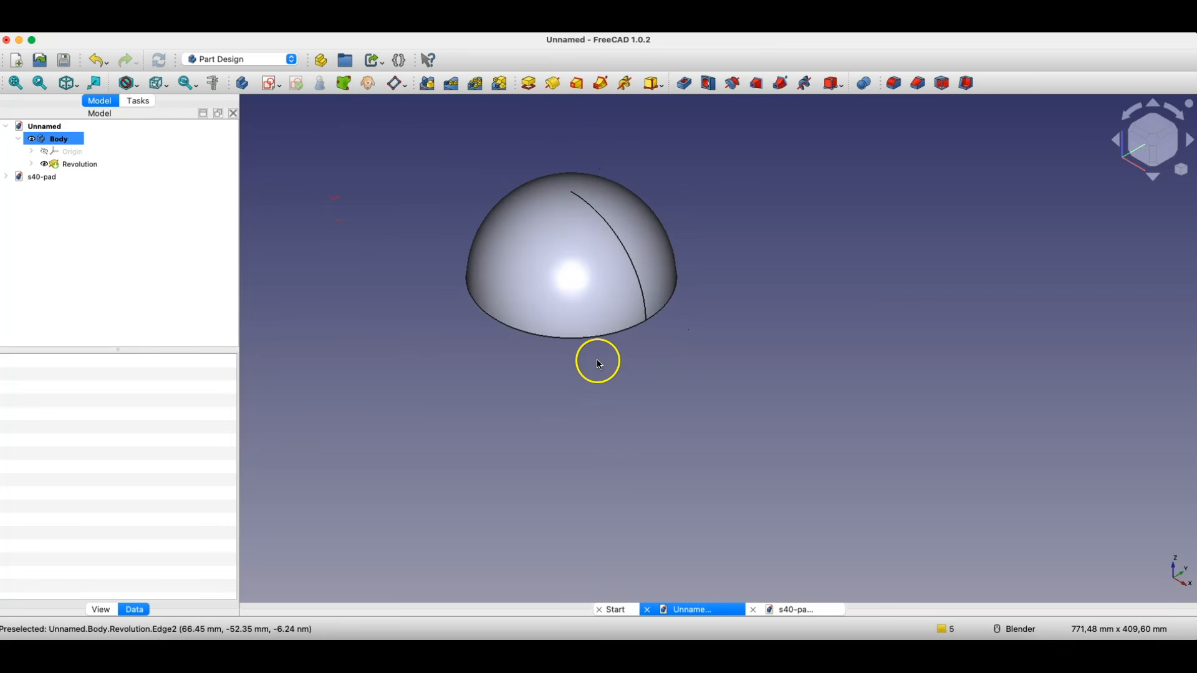
pyautogui.moveTo(598, 360); pyautogui.dragTo(647, 320, button='middle')
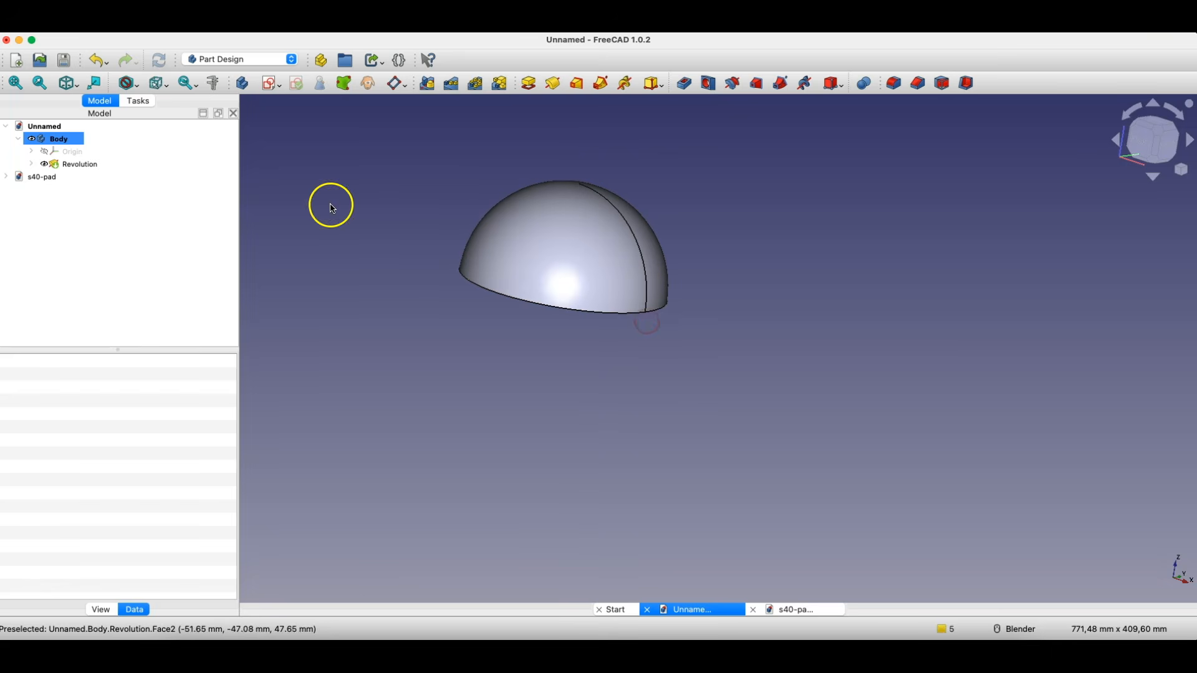
# - On the XZ-plane, with the section view on, sketch a line from the origin to about (129, 135) mm through the dome
pyautogui.click(271, 82)
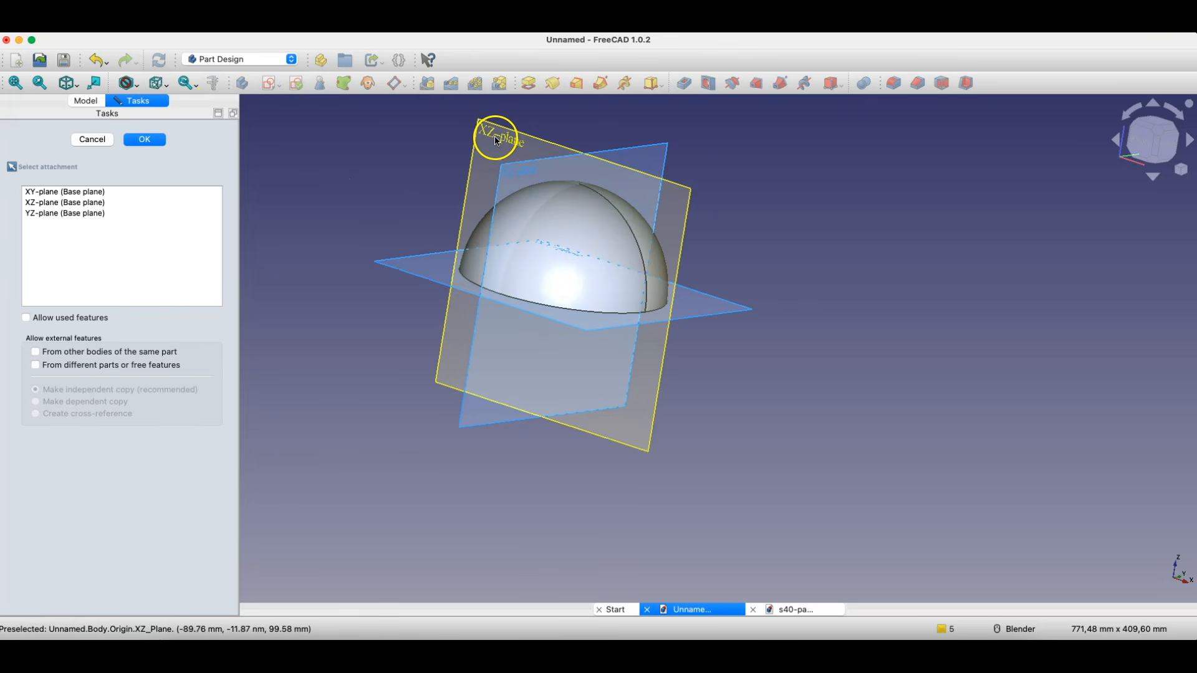
pyautogui.click(497, 141)
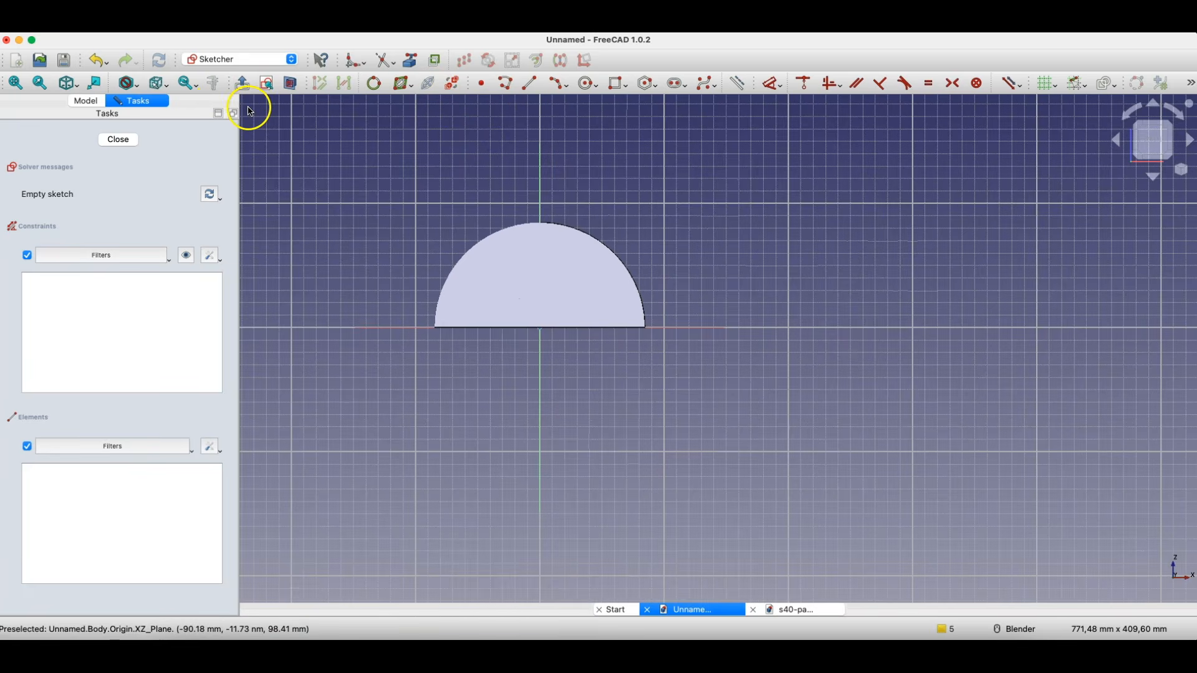
pyautogui.click(290, 82)
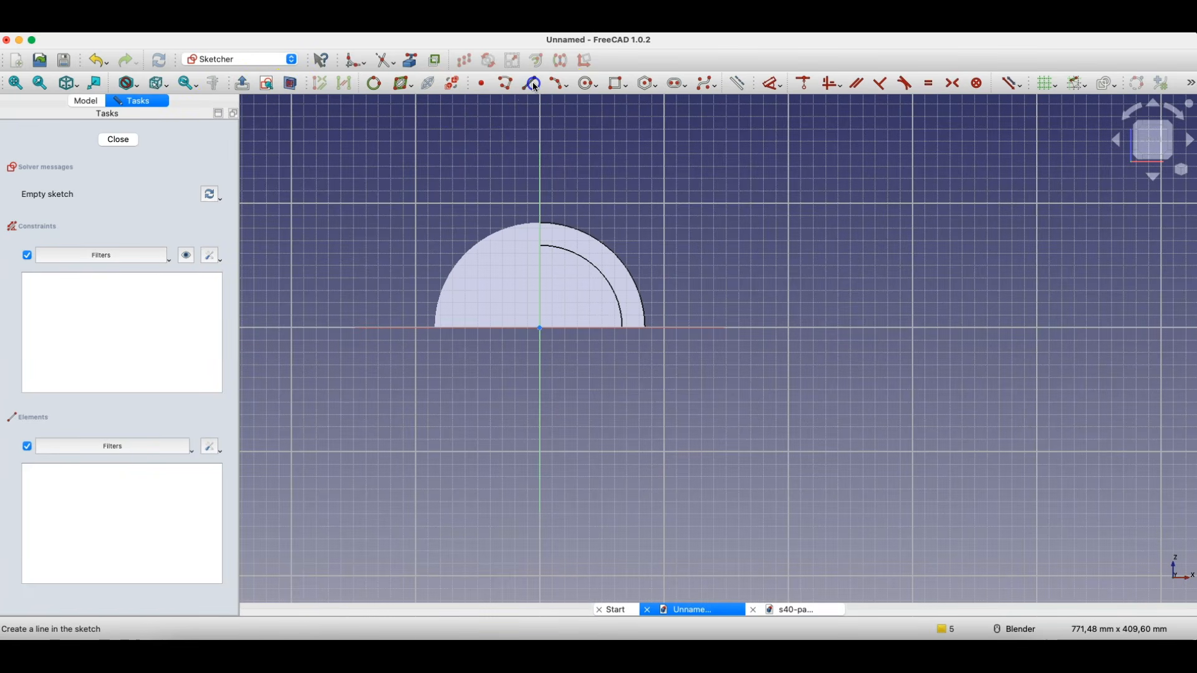
pyautogui.click(533, 83)
pyautogui.click(540, 327)
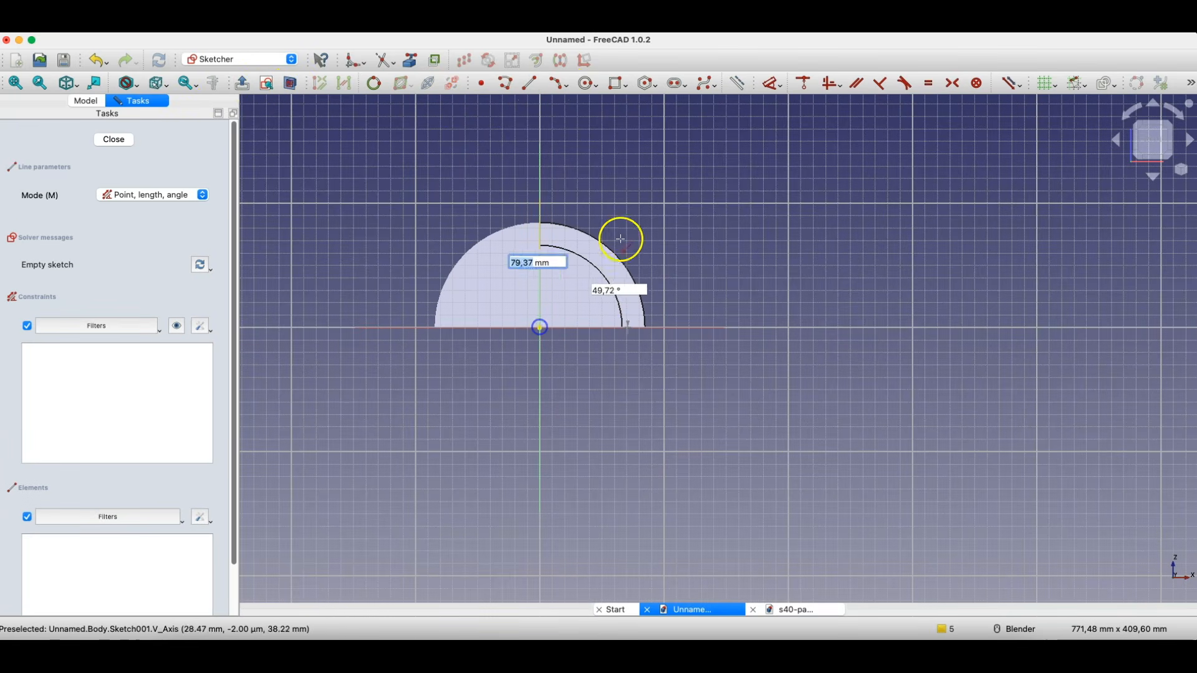
pyautogui.click(700, 159)
pyautogui.click(128, 139)
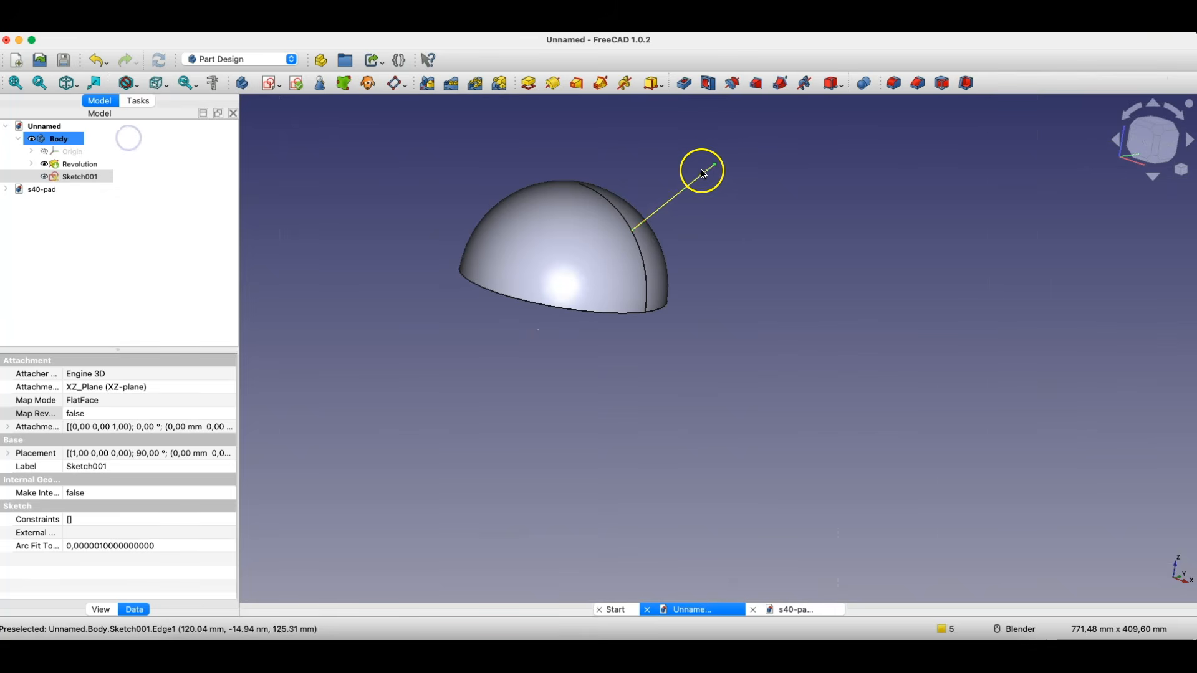
# - Create a datum plane at the sloping line's outer endpoint, attached to the line with the Normal to edge mode
pyautogui.click(751, 164)
pyautogui.click(714, 165)
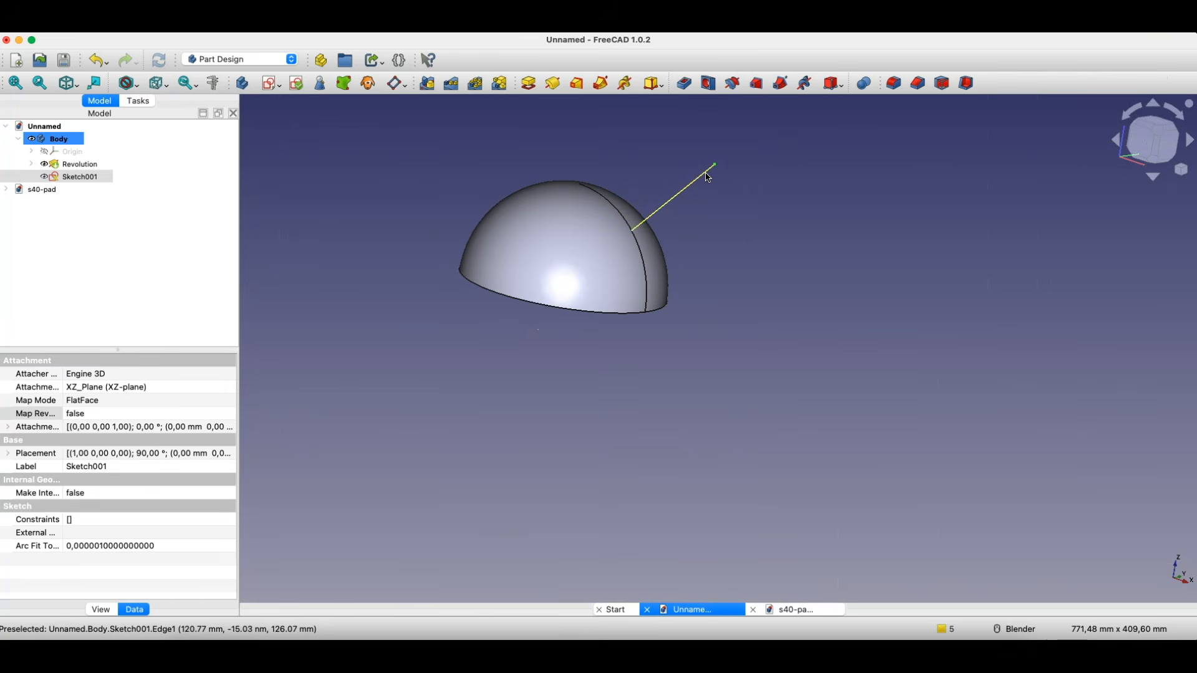
pyautogui.click(706, 176)
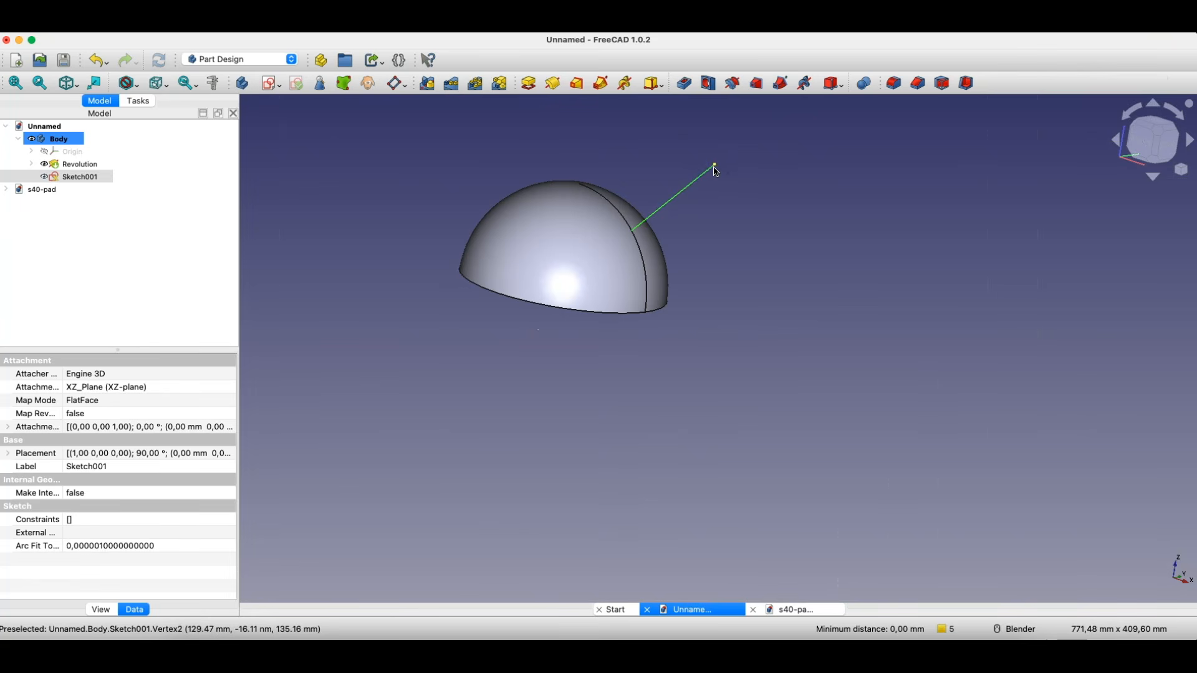
pyautogui.click(704, 182)
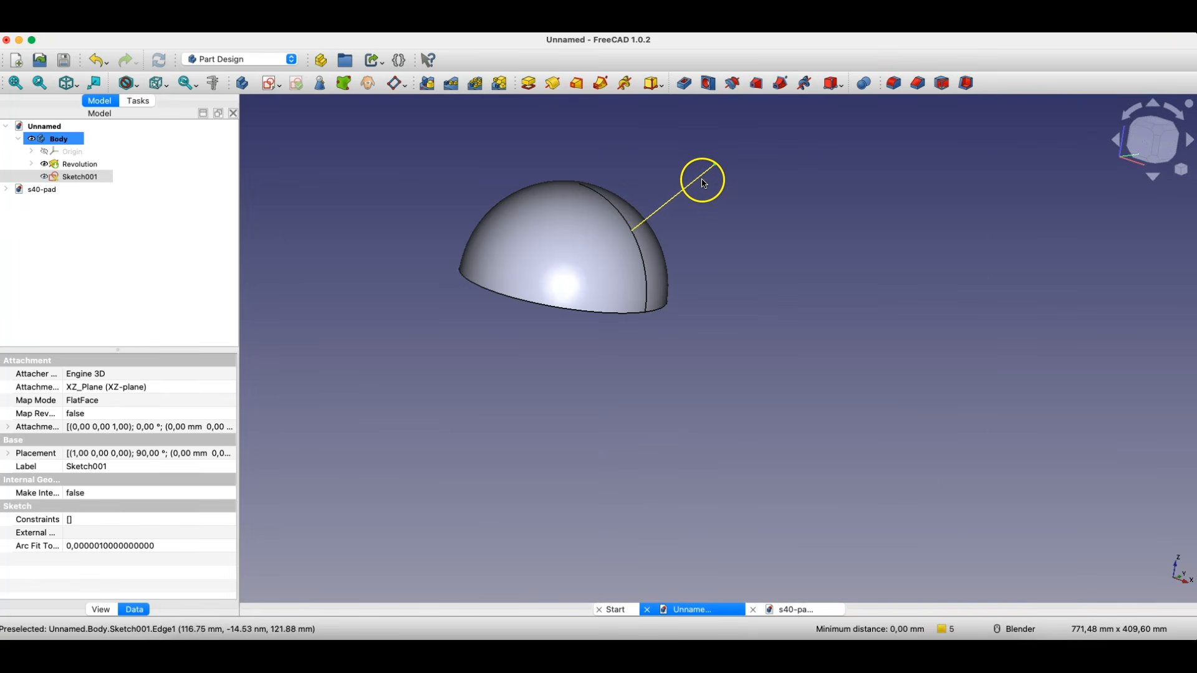
pyautogui.click(397, 84)
pyautogui.click(42, 408)
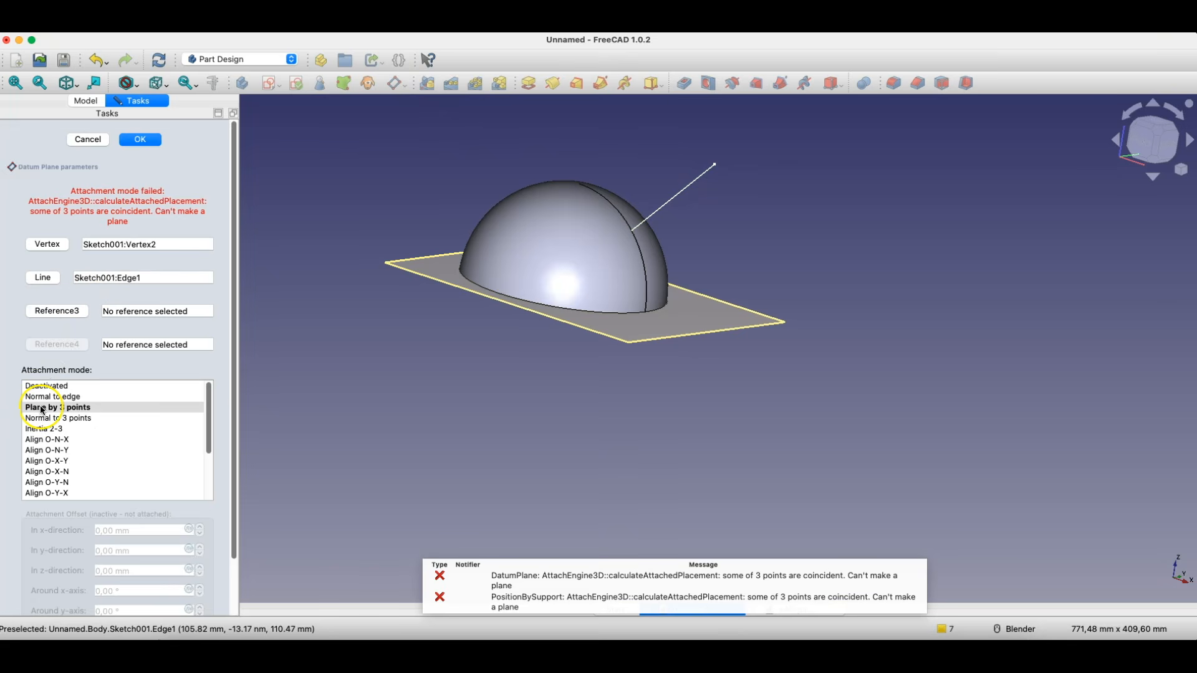
pyautogui.click(43, 397)
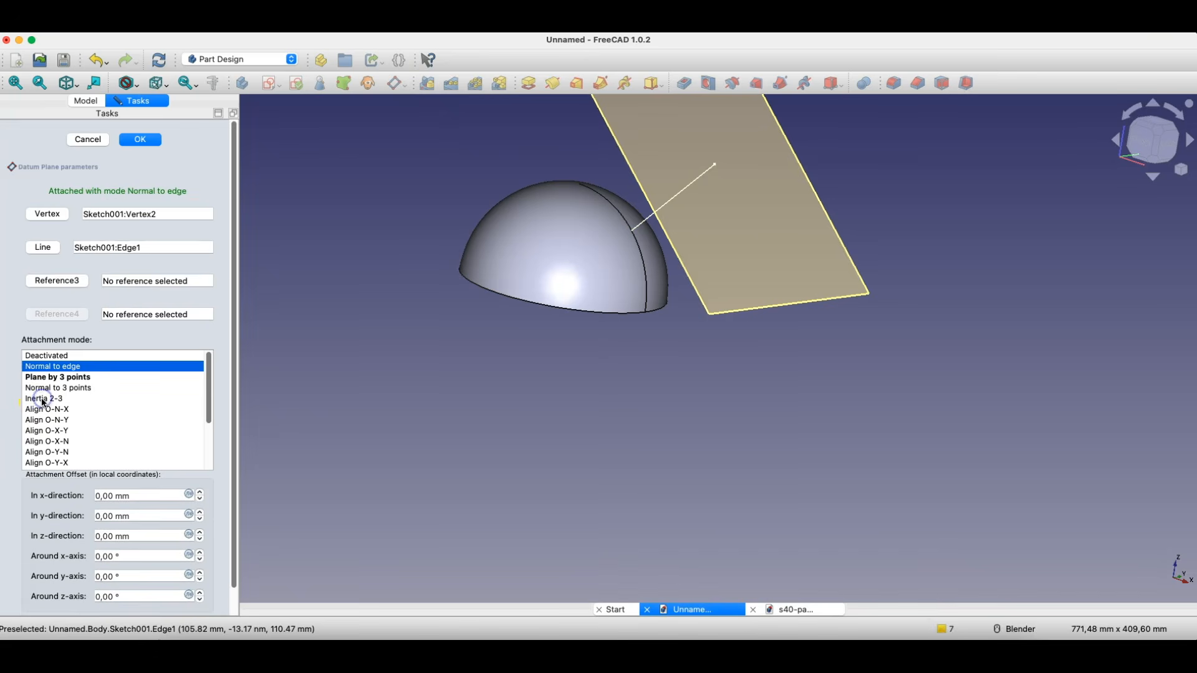
pyautogui.click(144, 141)
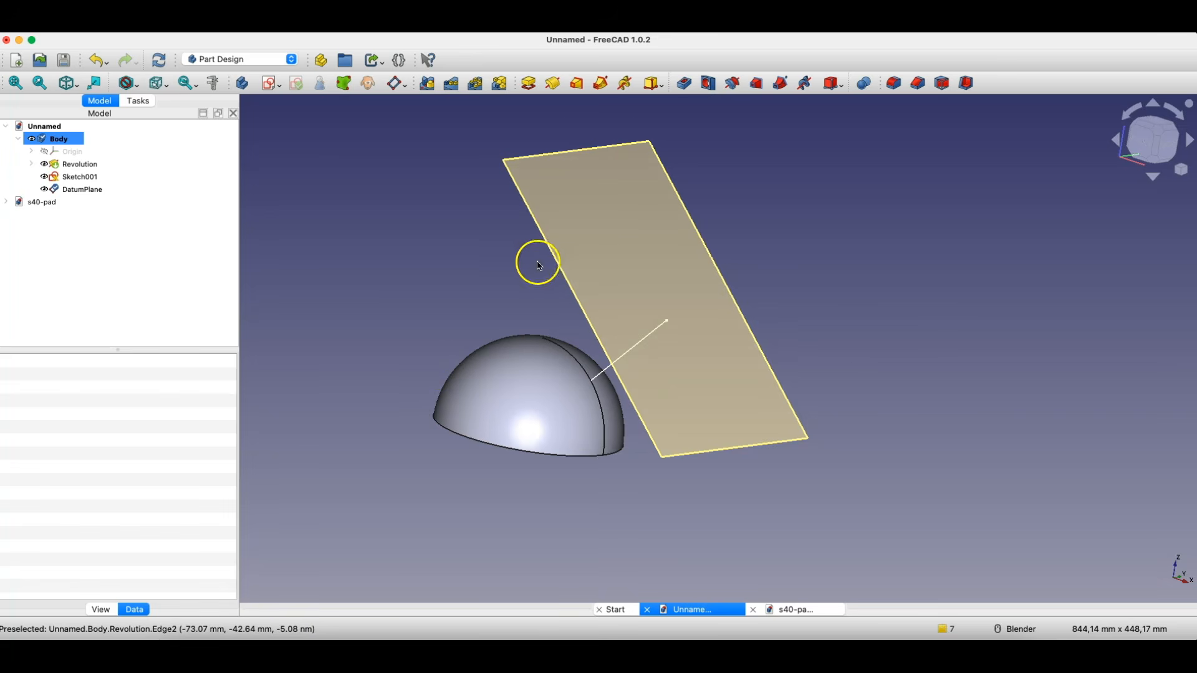
# - Sketch a circle centred on the origin of a new sketch on the datum plane, shrink it slightly, and finish the sketch
pyautogui.click(618, 210)
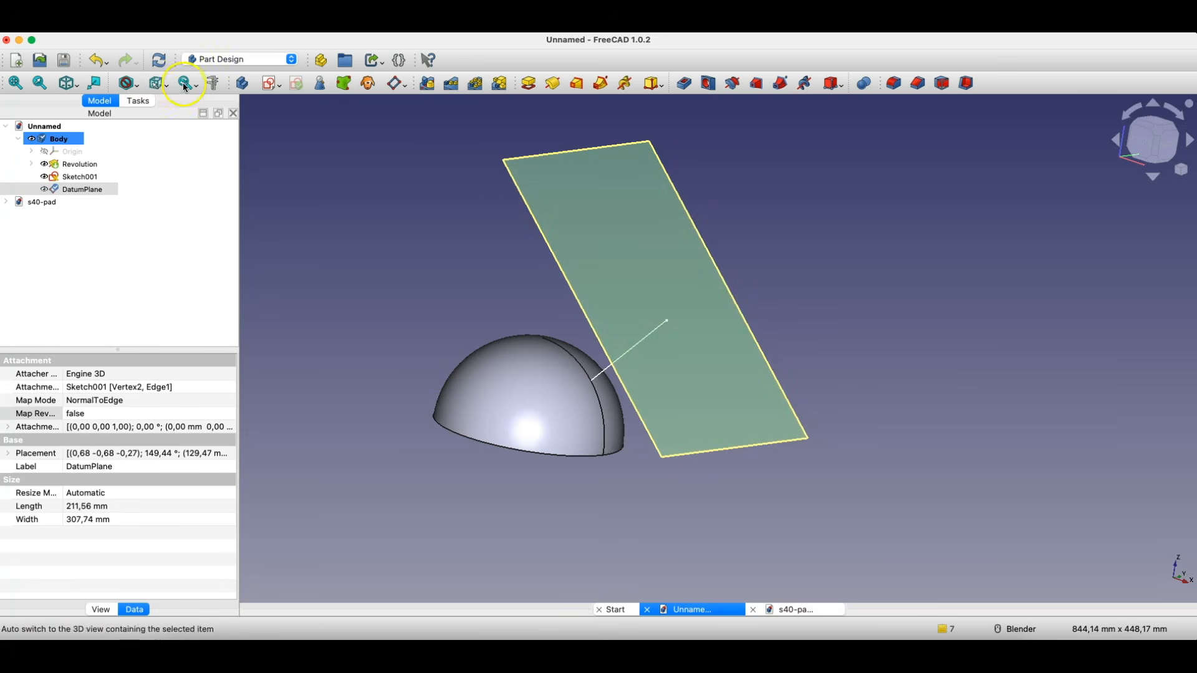
pyautogui.click(242, 83)
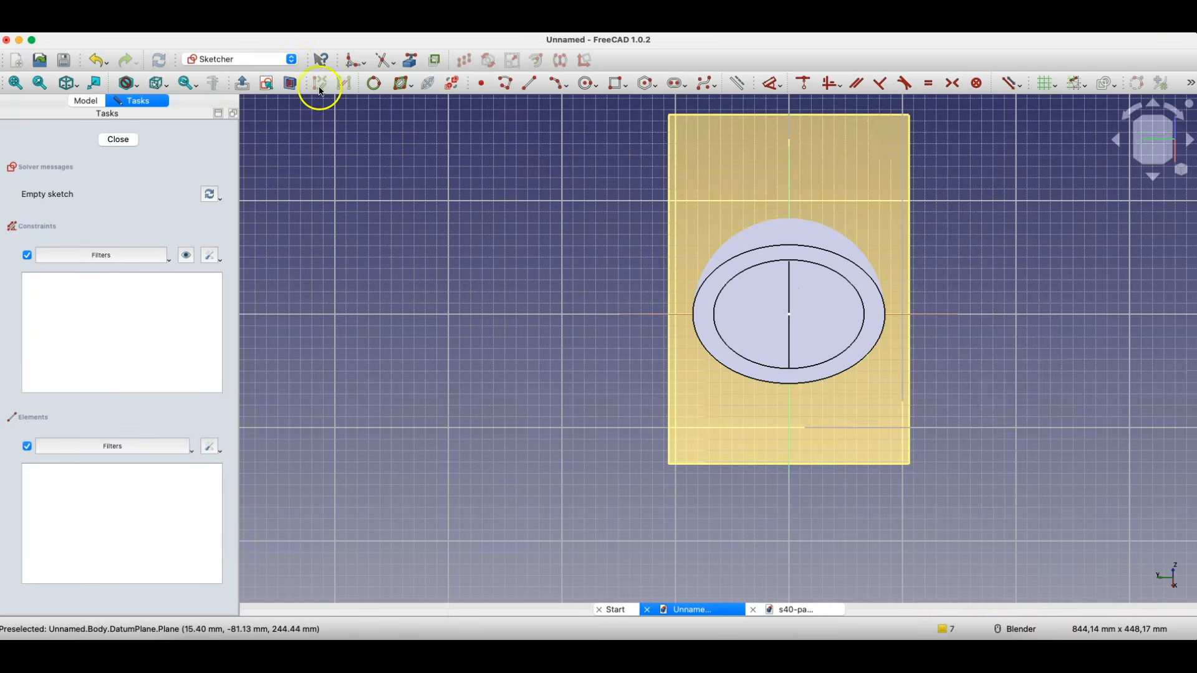
pyautogui.click(290, 83)
pyautogui.click(589, 85)
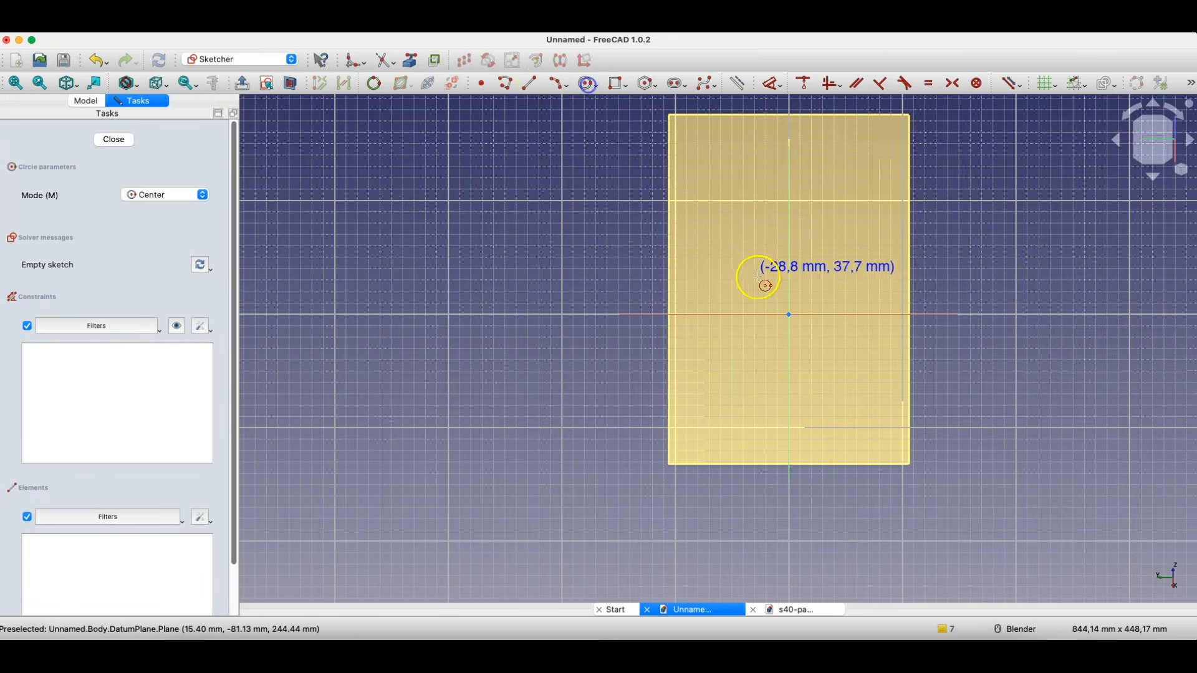
pyautogui.click(789, 315)
pyautogui.click(814, 346)
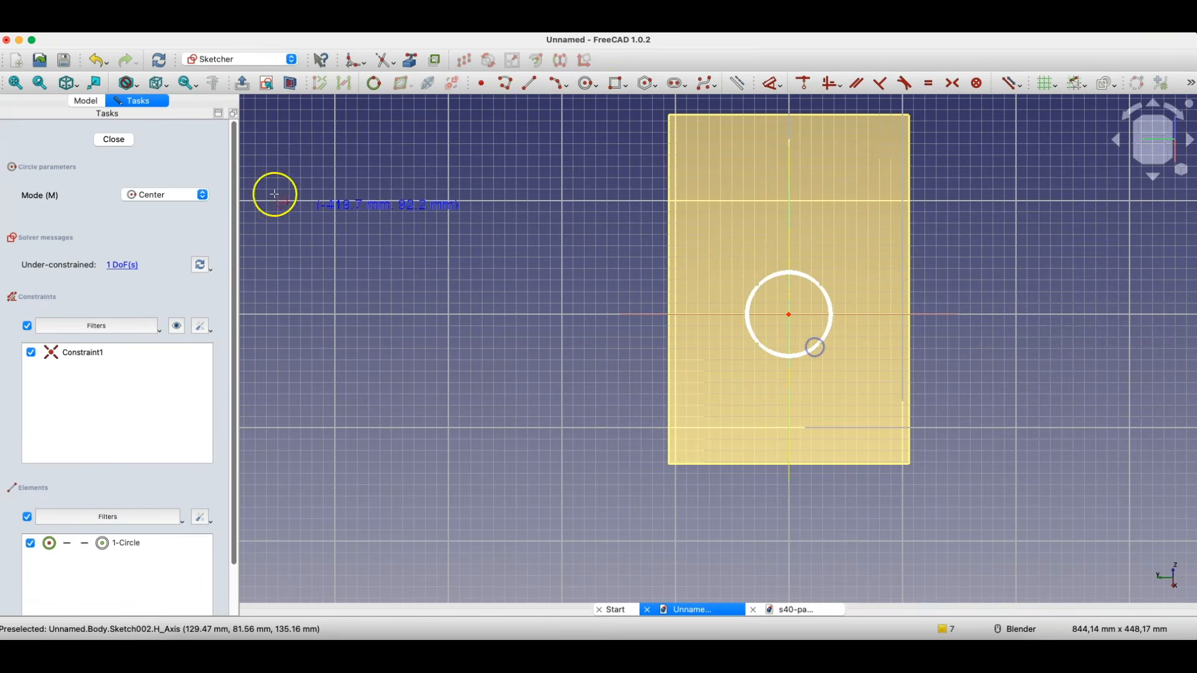
pyautogui.rightClick(745, 268)
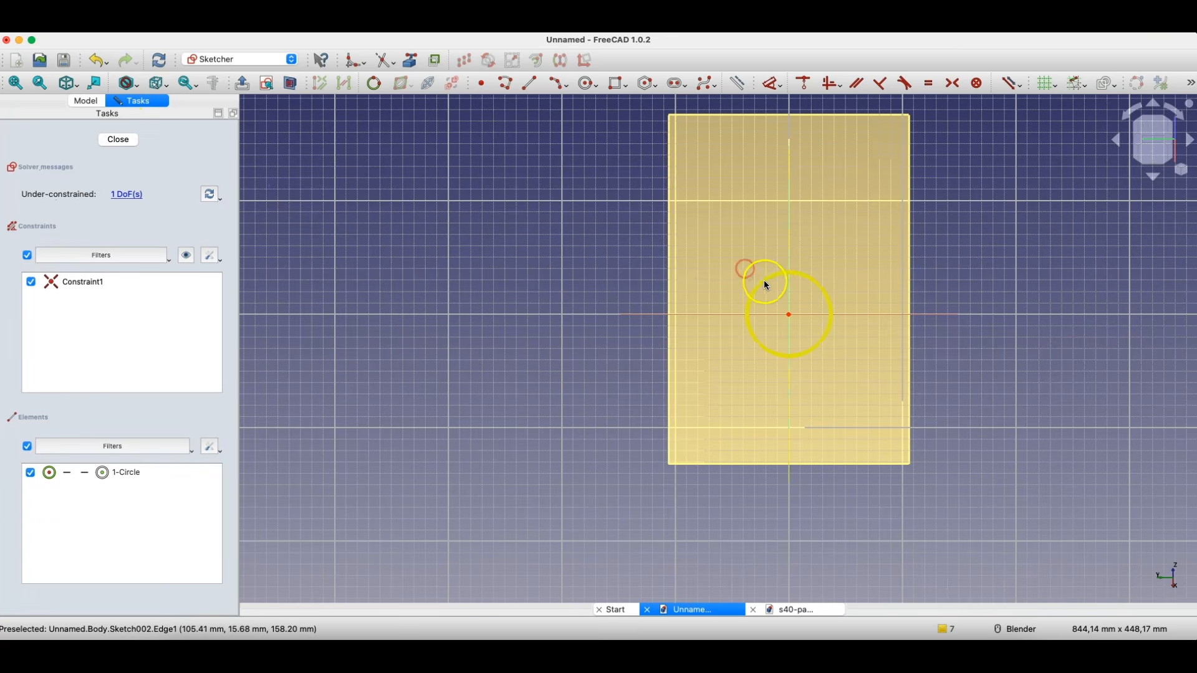
pyautogui.moveTo(765, 281); pyautogui.dragTo(772, 294)
pyautogui.click(119, 140)
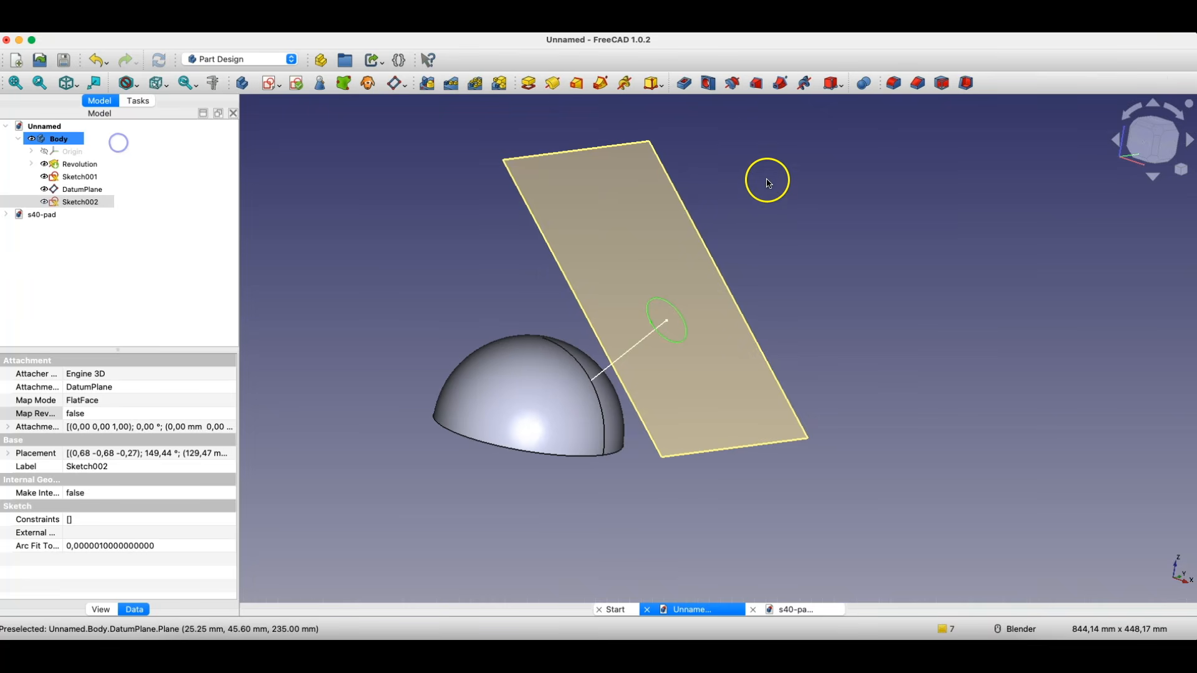
# - Pad the circle towards the dome, trying the To last type and settling on To first
pyautogui.click(530, 89)
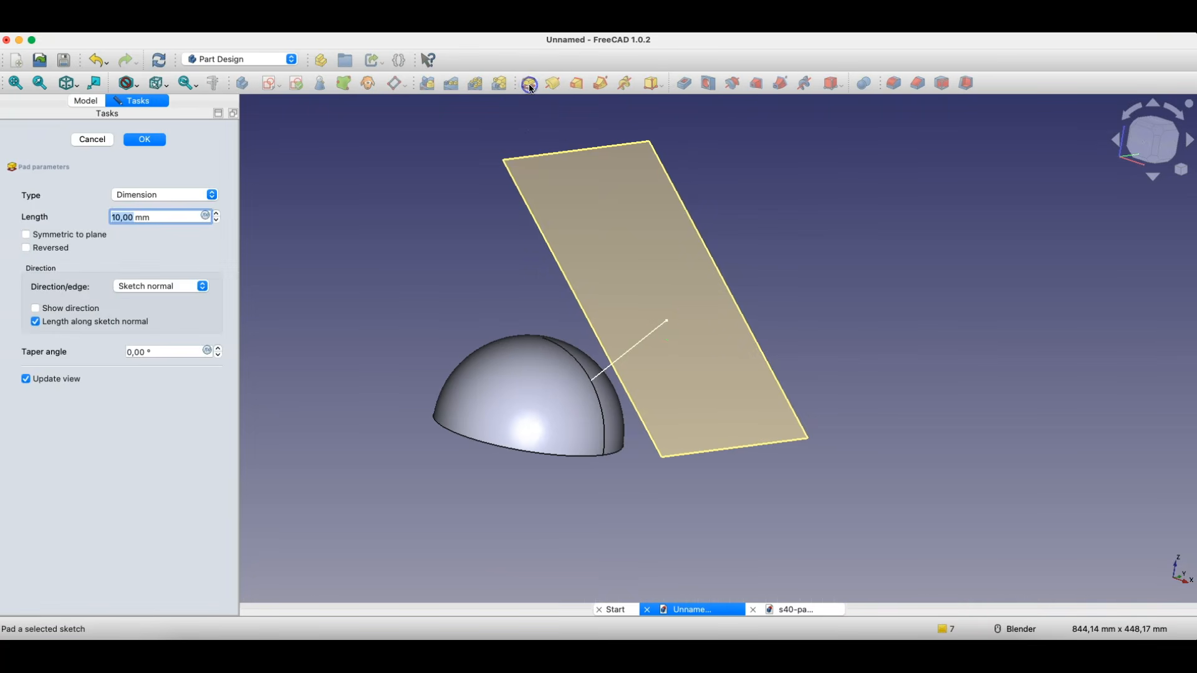
pyautogui.click(178, 195)
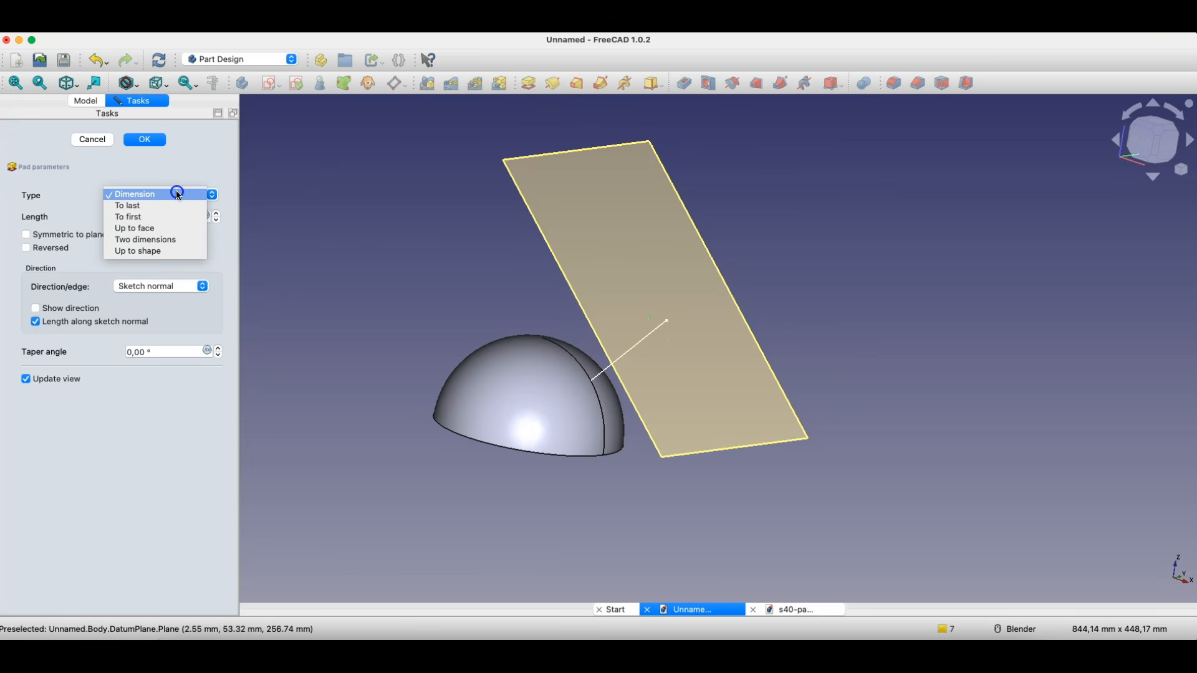
pyautogui.click(144, 208)
pyautogui.click(144, 189)
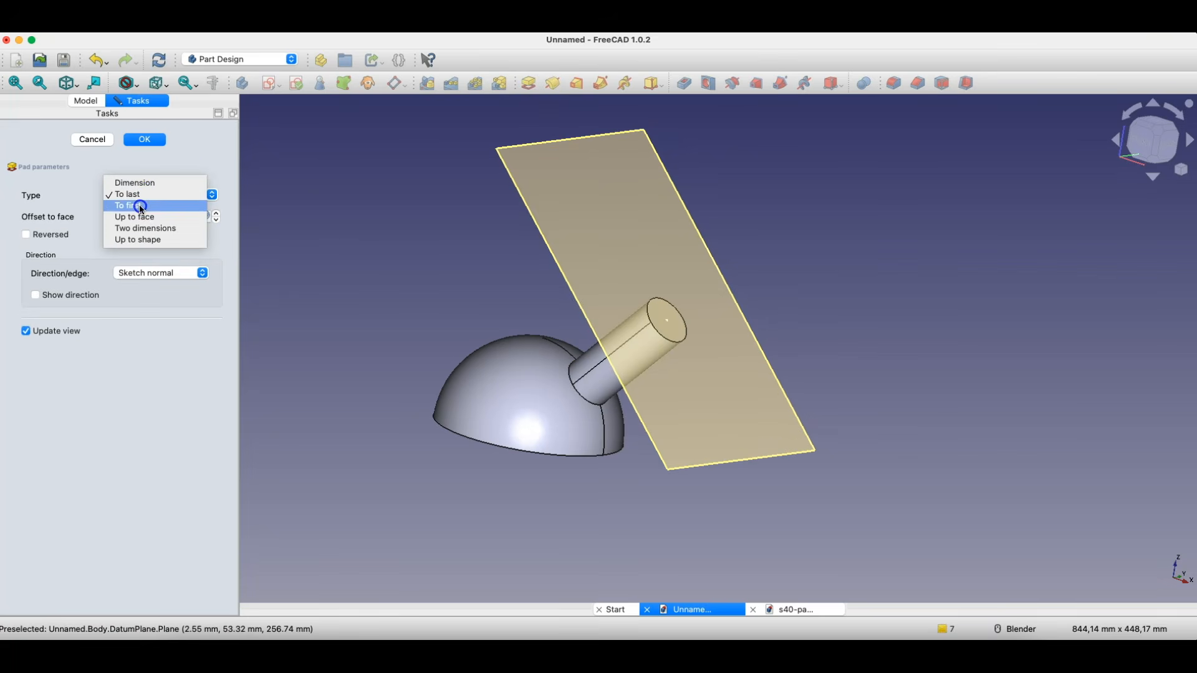
pyautogui.click(141, 206)
pyautogui.moveTo(498, 289); pyautogui.dragTo(623, 307, button='middle')
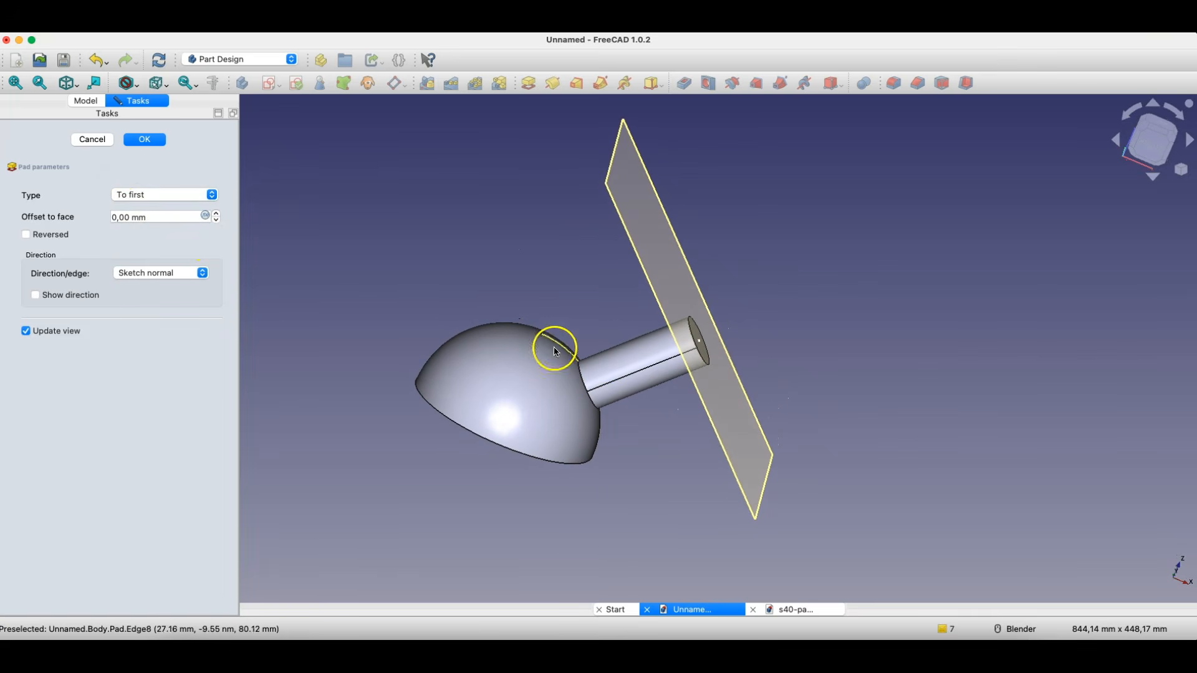
pyautogui.moveTo(651, 446); pyautogui.dragTo(628, 422, button='middle')
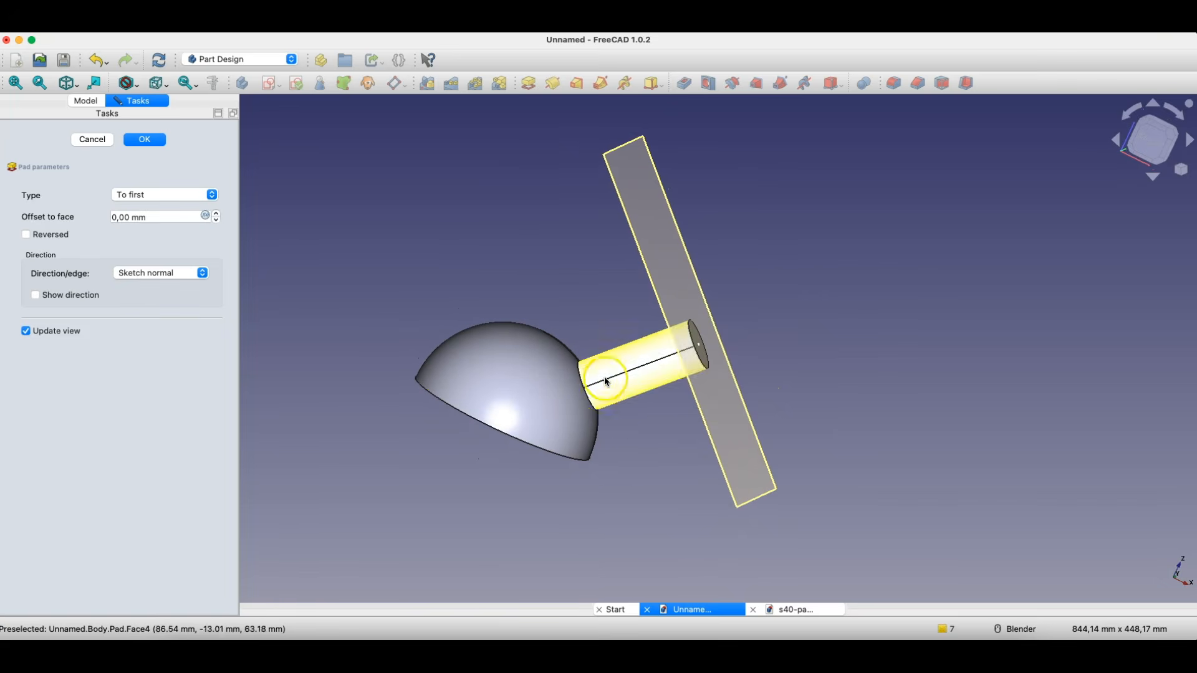
# - Try a -1 mm offset to face on the pad and reset the offset to 0 mm
pyautogui.click(216, 220)
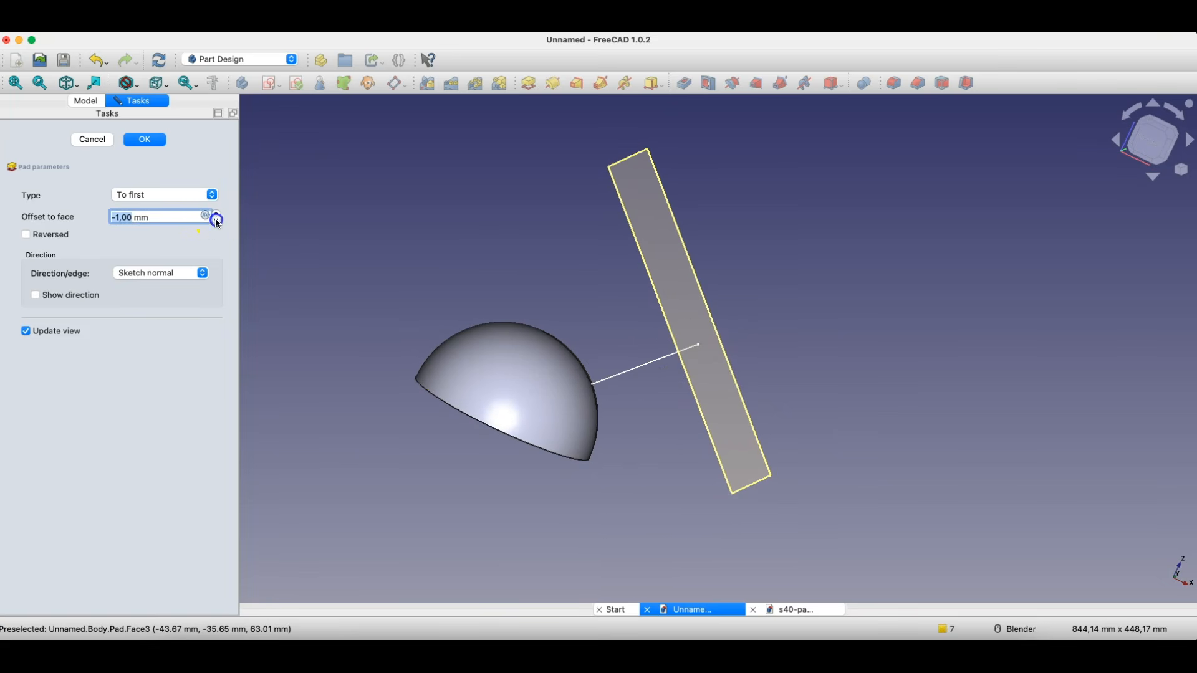
pyautogui.click(216, 215)
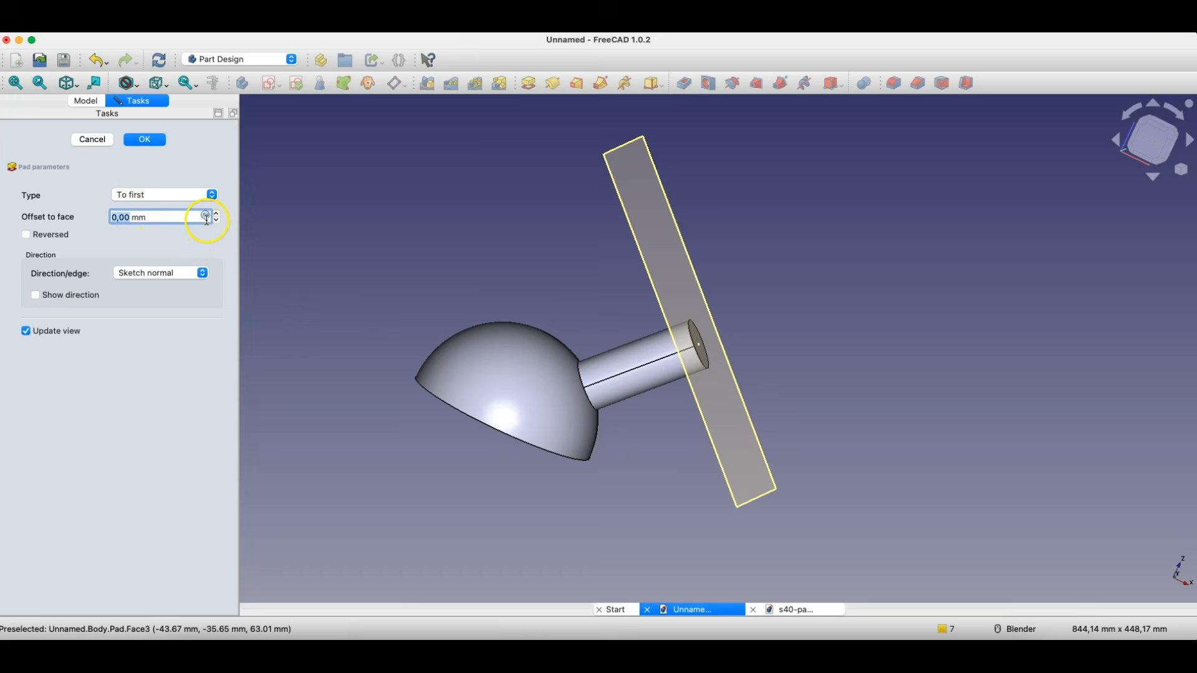
pyautogui.click(218, 221)
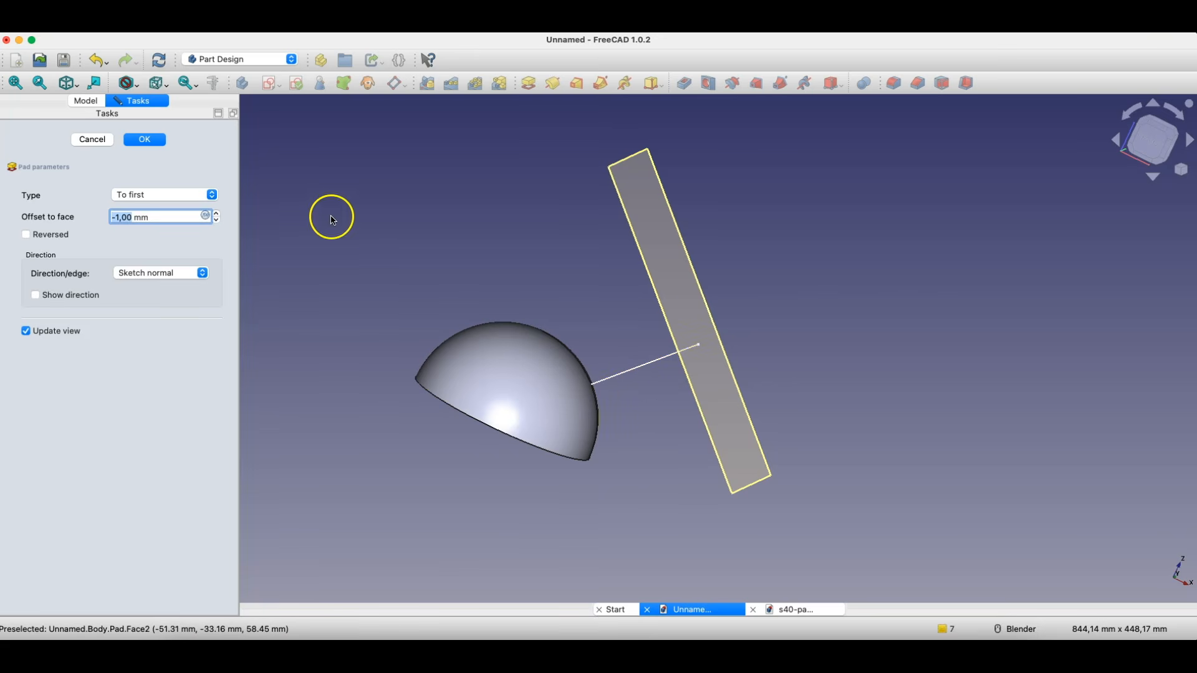
pyautogui.click(217, 213)
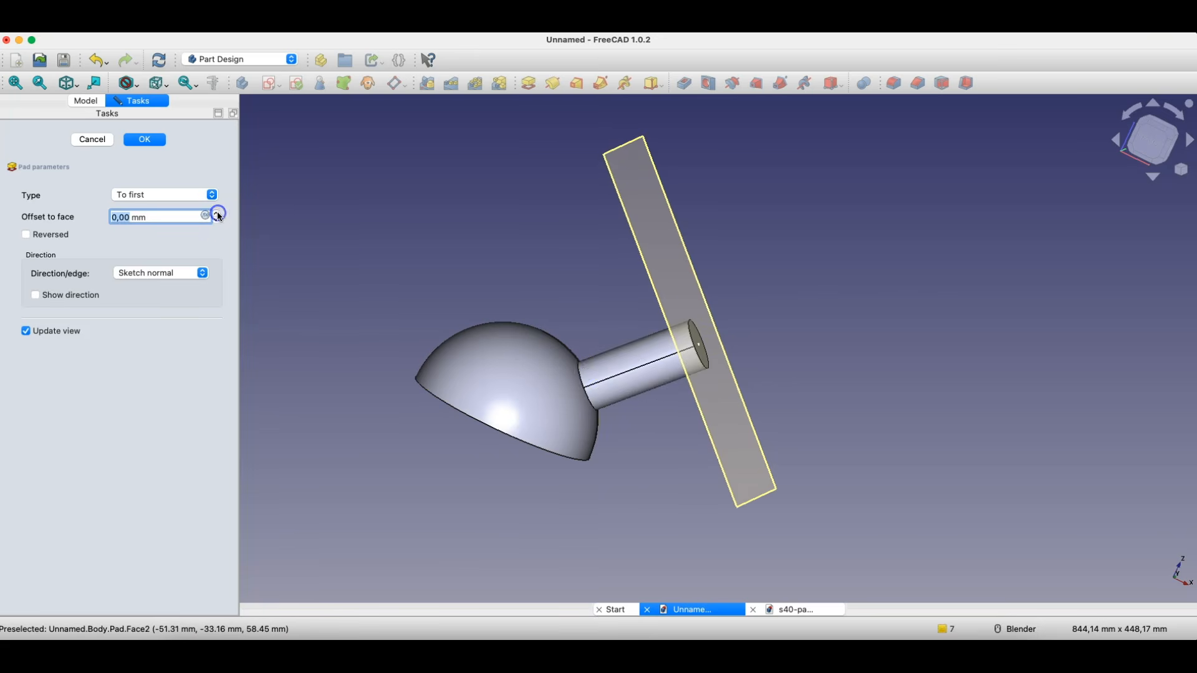
pyautogui.scroll(5, 595, 364)
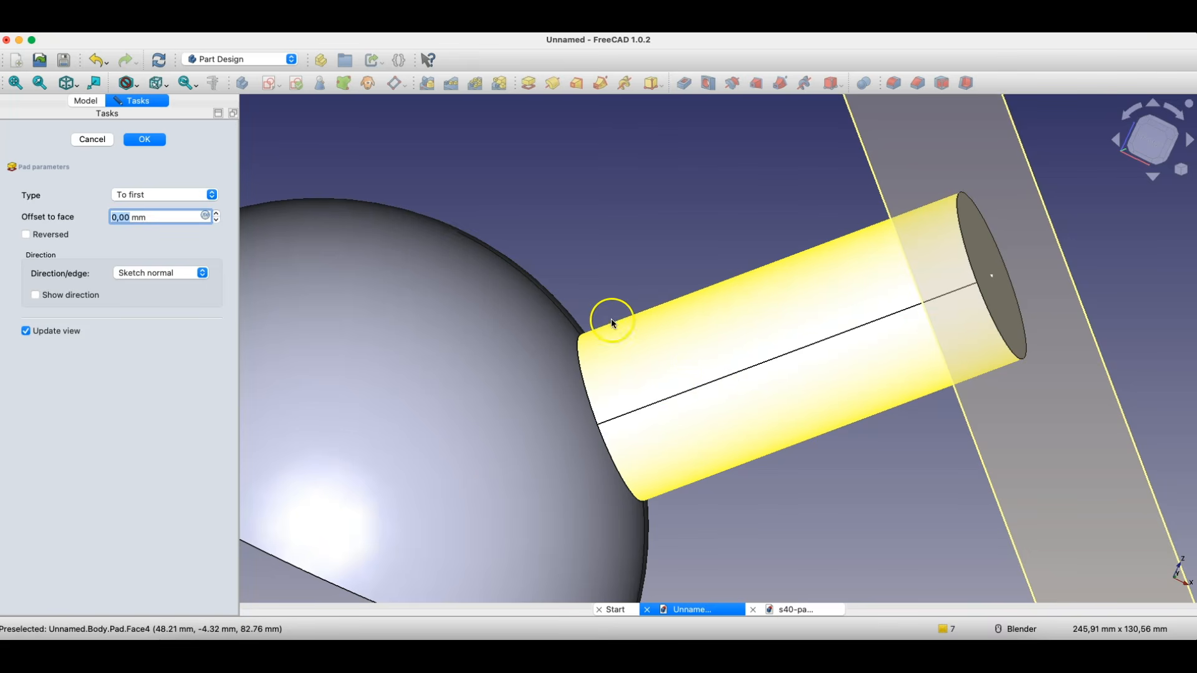
# - Switch the pad's type to To last and check where it ends inside the hollow dome
pyautogui.moveTo(255, 245); pyautogui.dragTo(235, 204, button='middle')
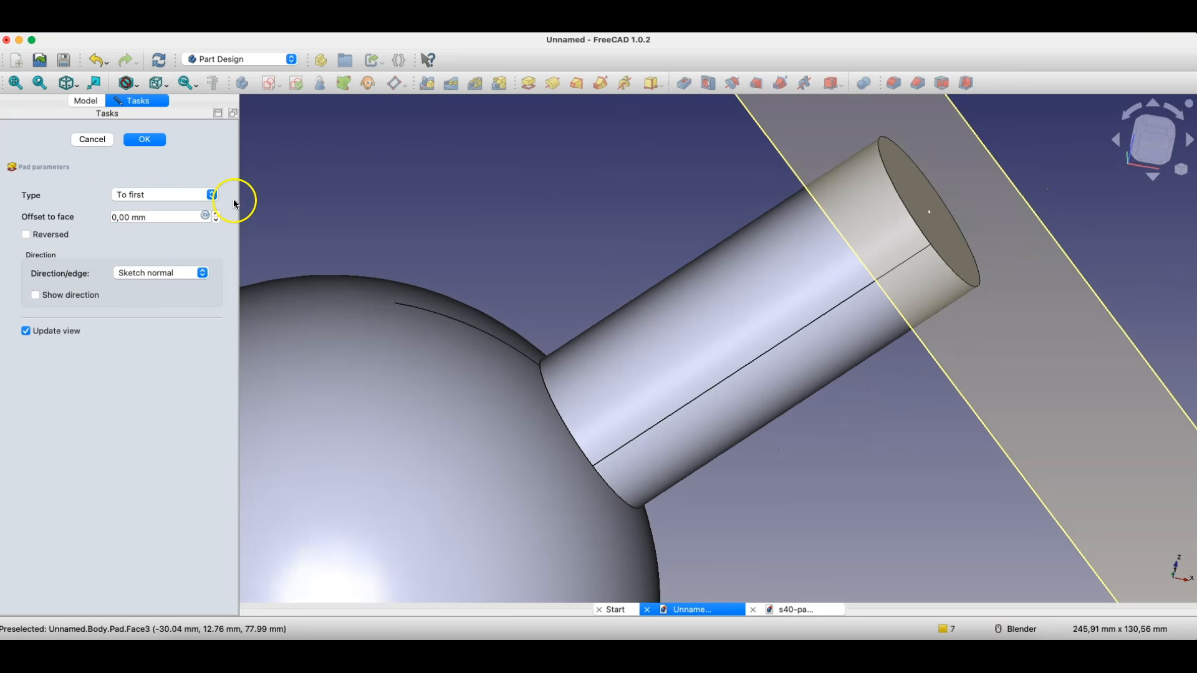
pyautogui.click(174, 196)
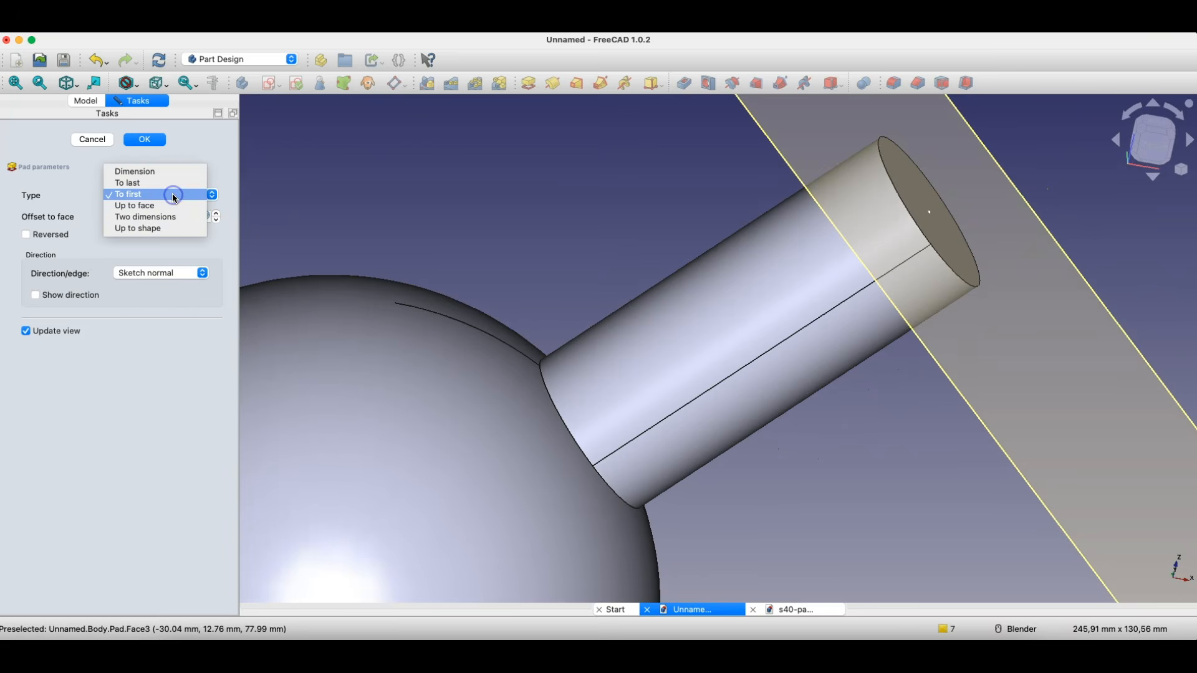
pyautogui.click(133, 182)
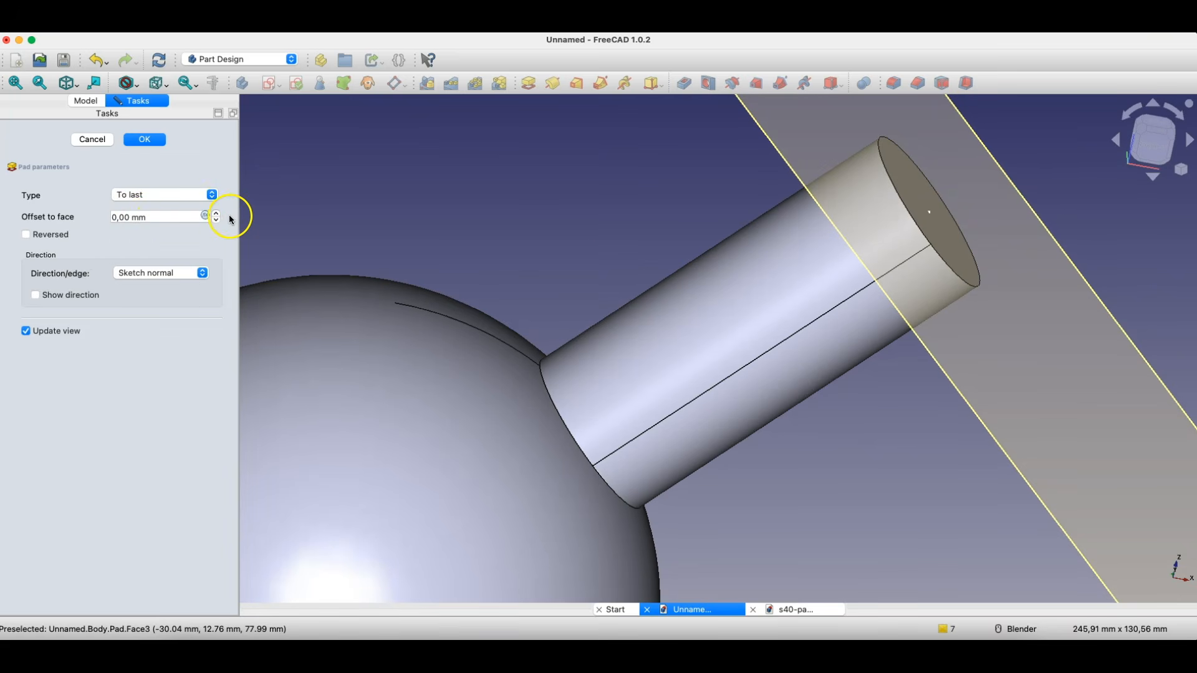
pyautogui.scroll(-5, 674, 196)
pyautogui.moveTo(649, 292); pyautogui.dragTo(765, 182, button='middle')
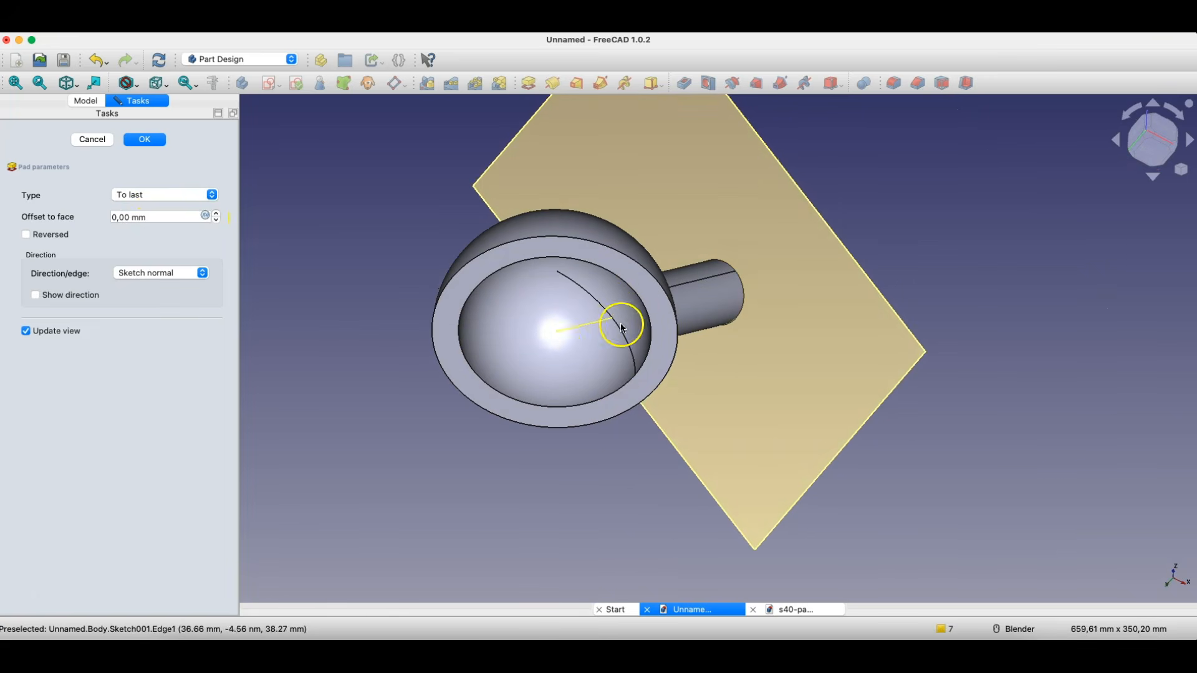
# - Raise the pad's offset to face to 4 mm and inspect its end face inside the dome
pyautogui.click(215, 212)
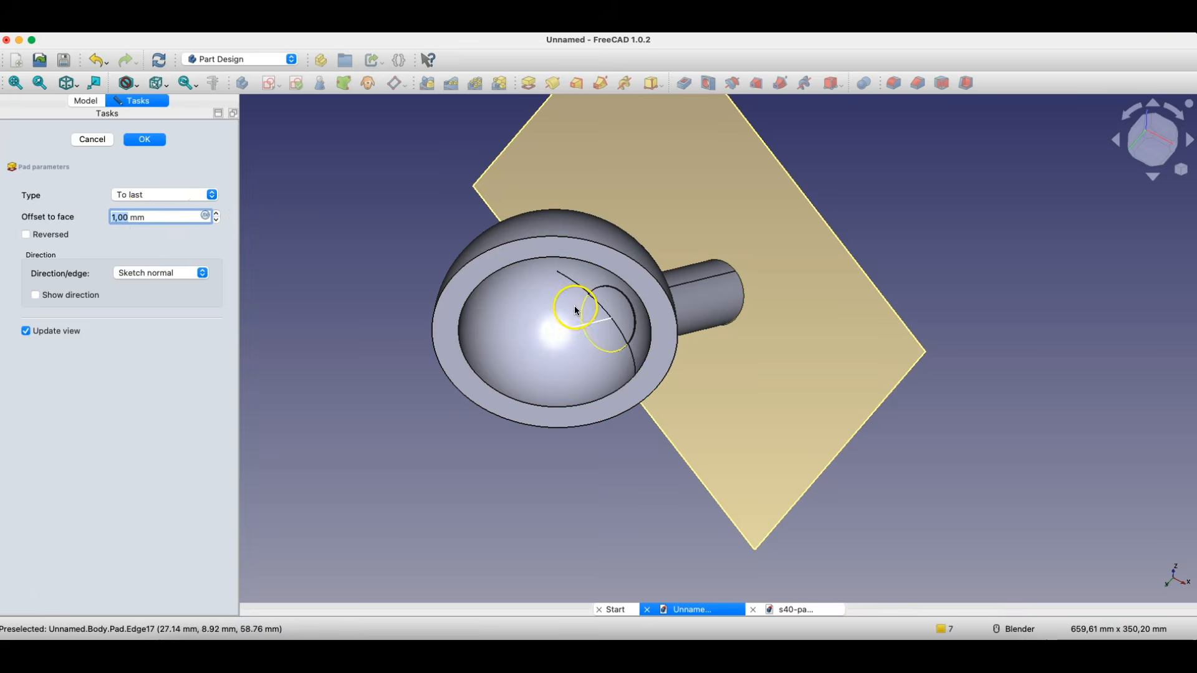
pyautogui.scroll(4, 624, 293)
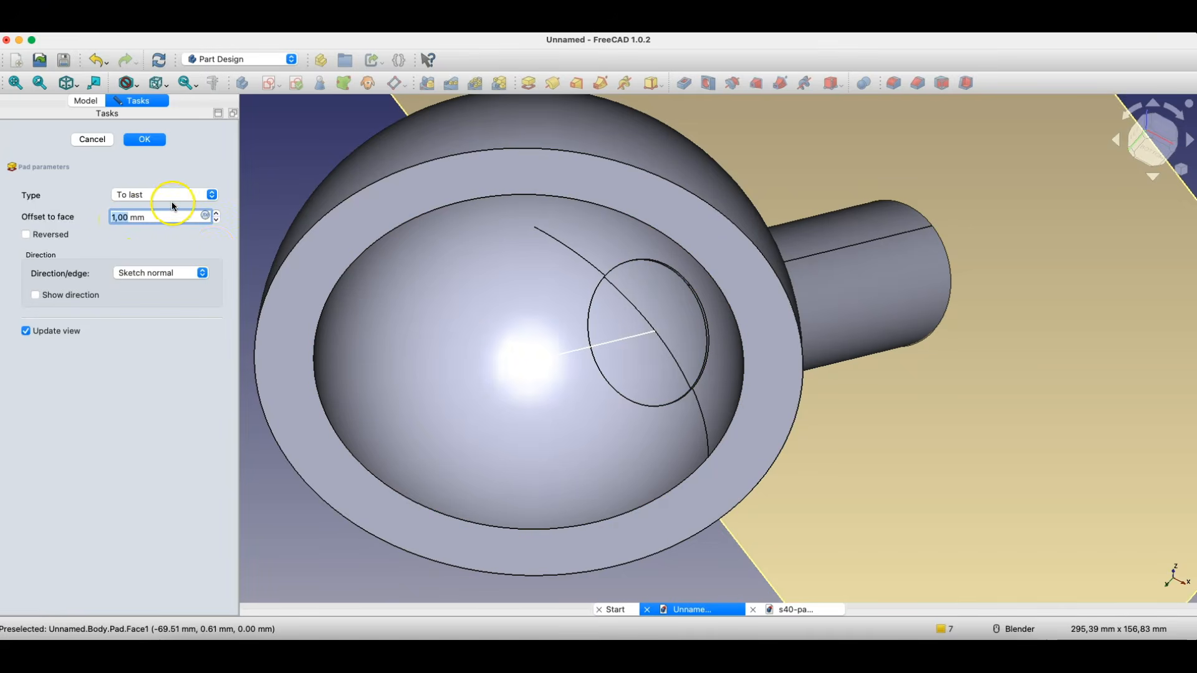
pyautogui.click(217, 213)
pyautogui.click(217, 213)
pyautogui.click(217, 213)
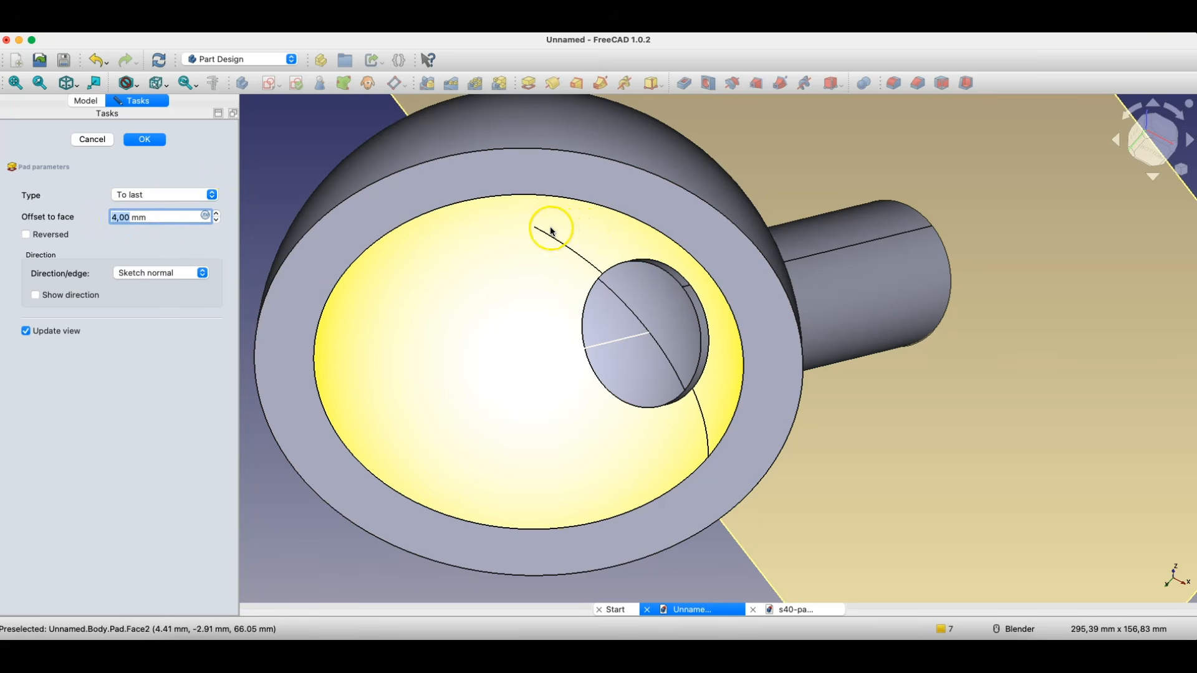
pyautogui.moveTo(551, 232); pyautogui.dragTo(607, 289, button='middle')
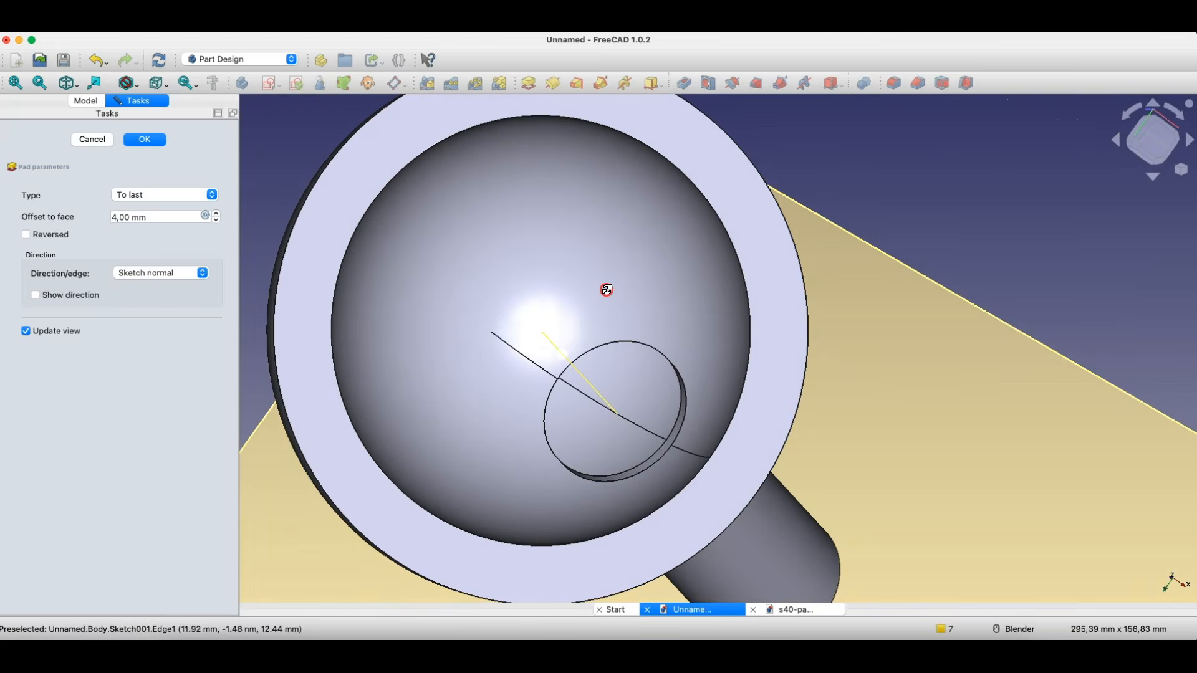
pyautogui.click(636, 367)
pyautogui.click(578, 433)
pyautogui.moveTo(598, 378); pyautogui.dragTo(598, 345, button='middle')
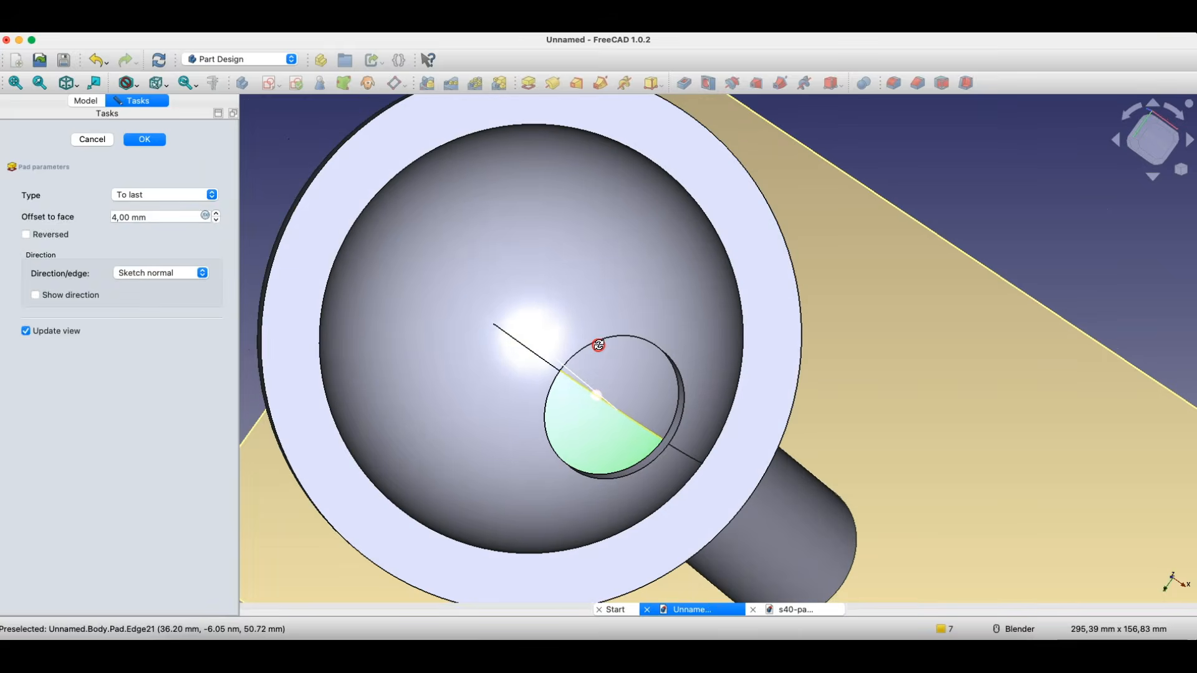
# - Reset the pad's offset to face to 0 mm and check the dome's inner face
pyautogui.click(215, 220)
pyautogui.click(216, 220)
pyautogui.click(215, 219)
pyautogui.click(216, 219)
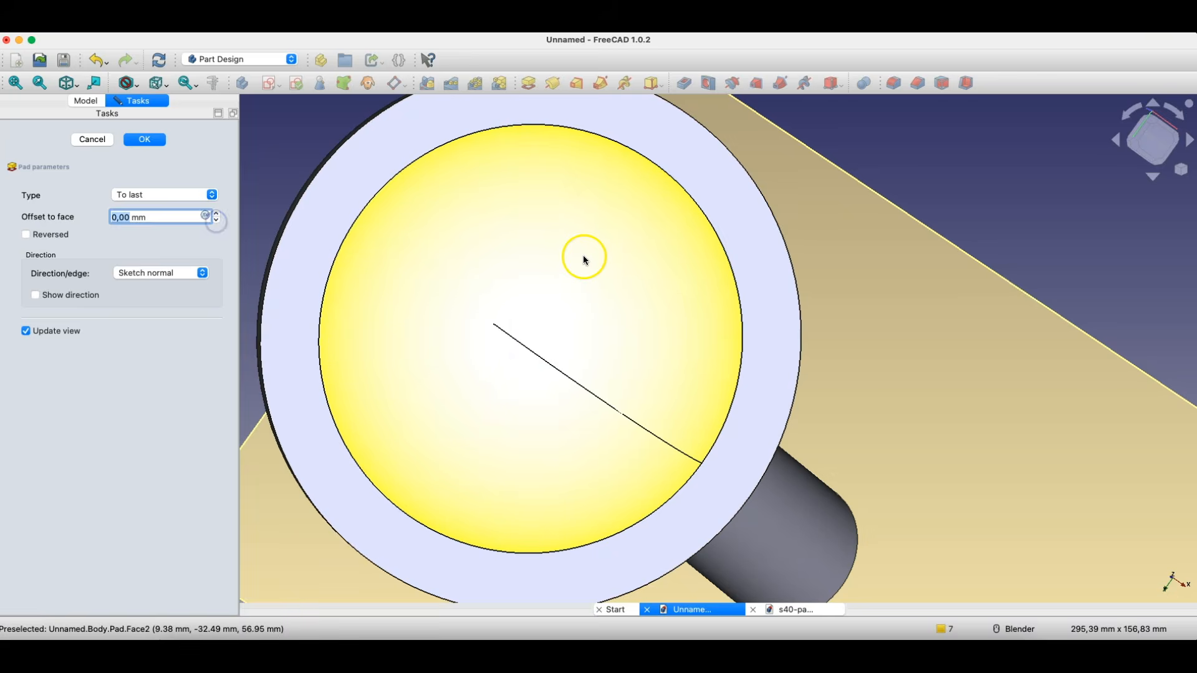
pyautogui.click(584, 259)
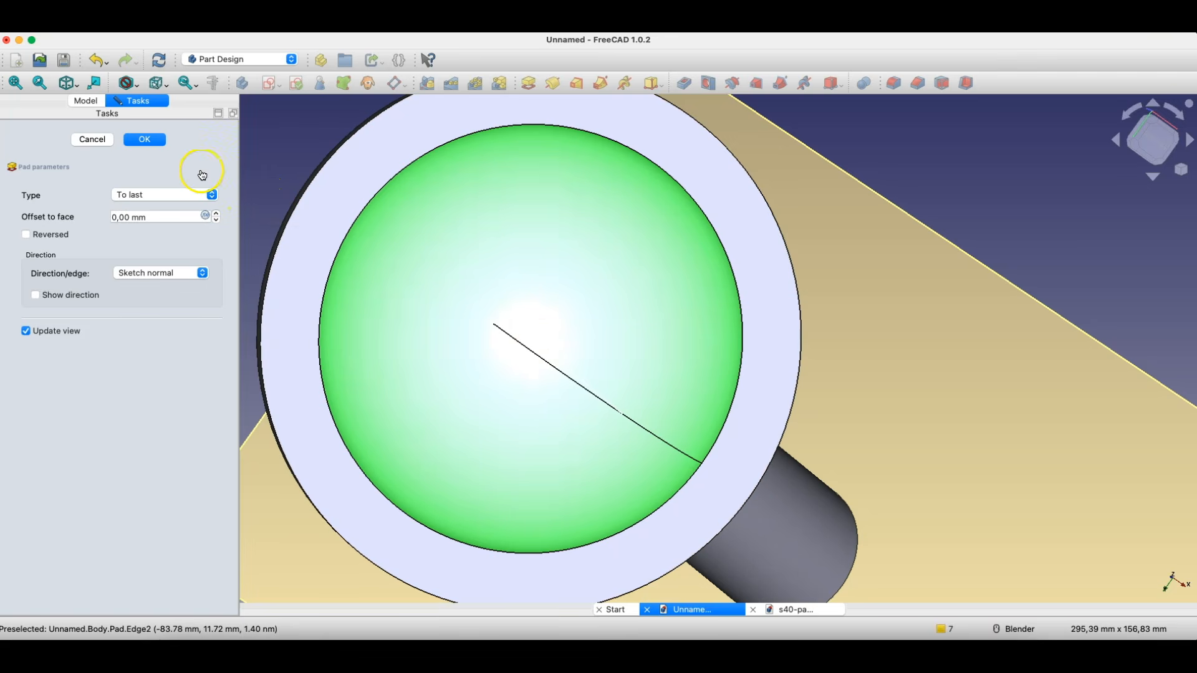
pyautogui.moveTo(770, 225); pyautogui.dragTo(688, 335, button='middle')
pyautogui.scroll(-4, 787, 374)
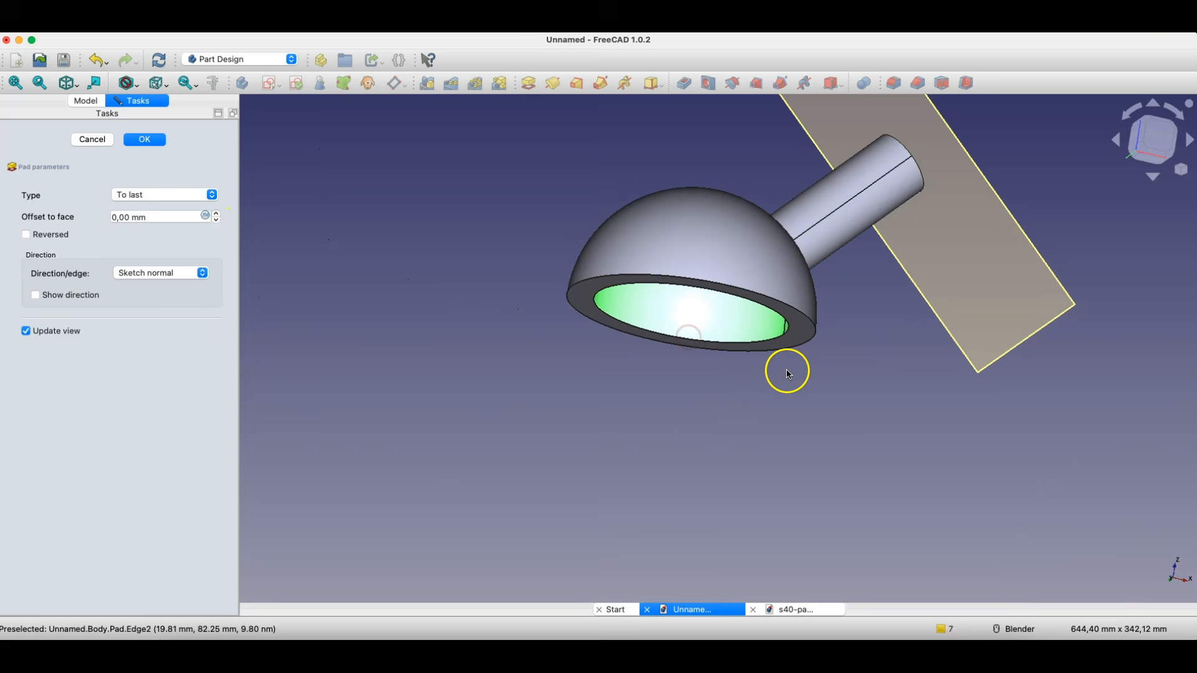
pyautogui.click(775, 408)
# - Set the pad's type to Up to face, choose the dome's outer face as the limit, and finish the pad
pyautogui.click(161, 195)
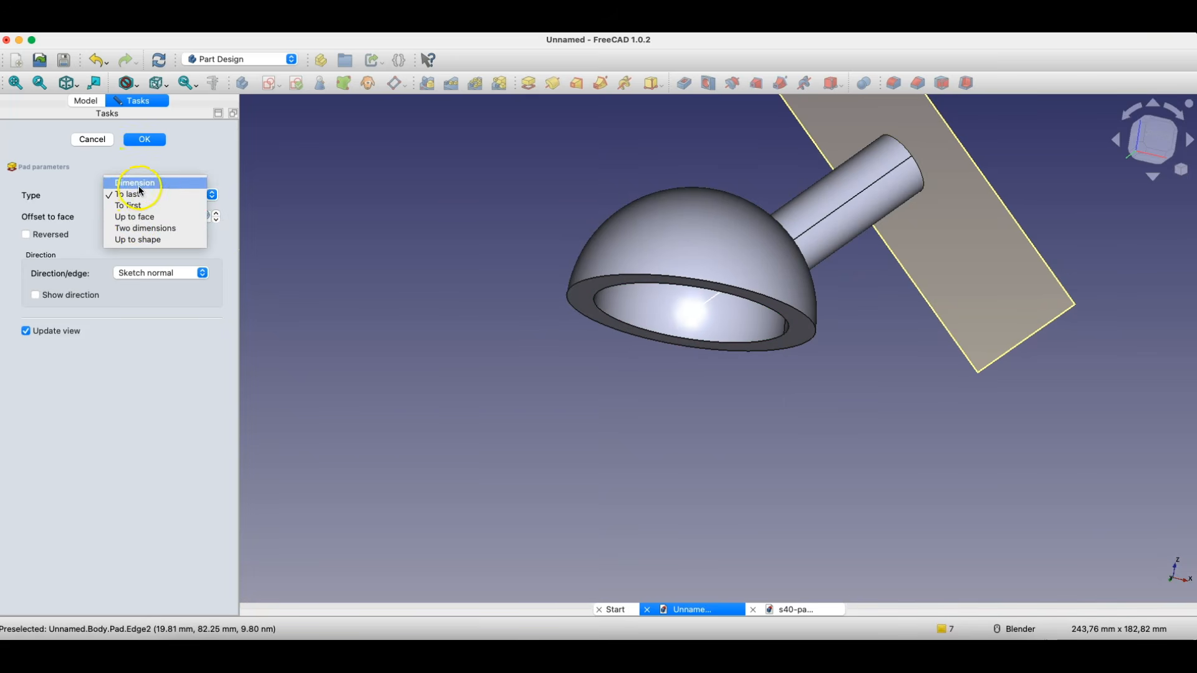
pyautogui.click(142, 222)
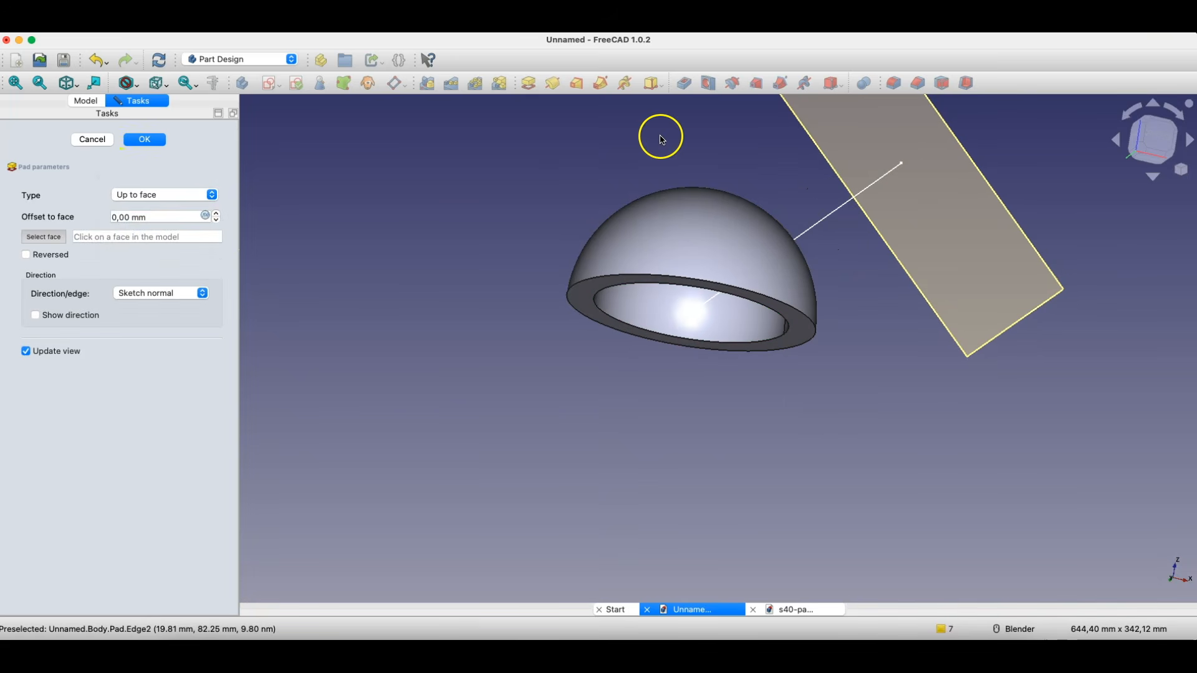
pyautogui.moveTo(660, 133); pyautogui.dragTo(772, 252, button='middle')
pyautogui.click(771, 251)
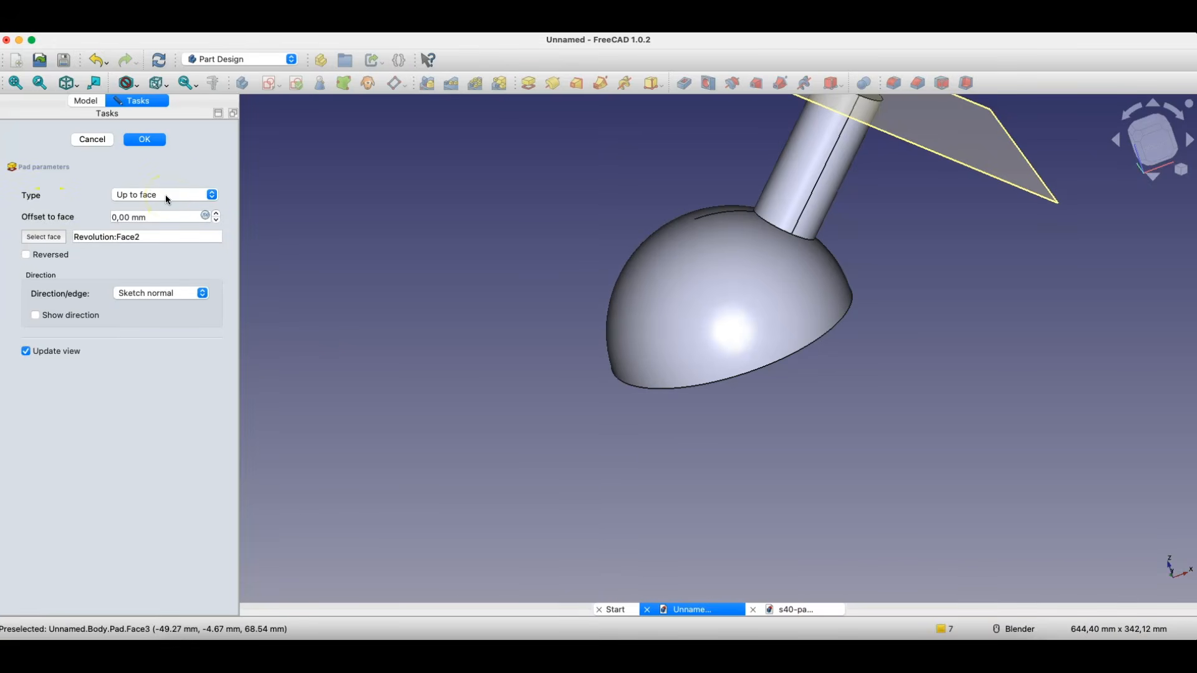
pyautogui.click(144, 139)
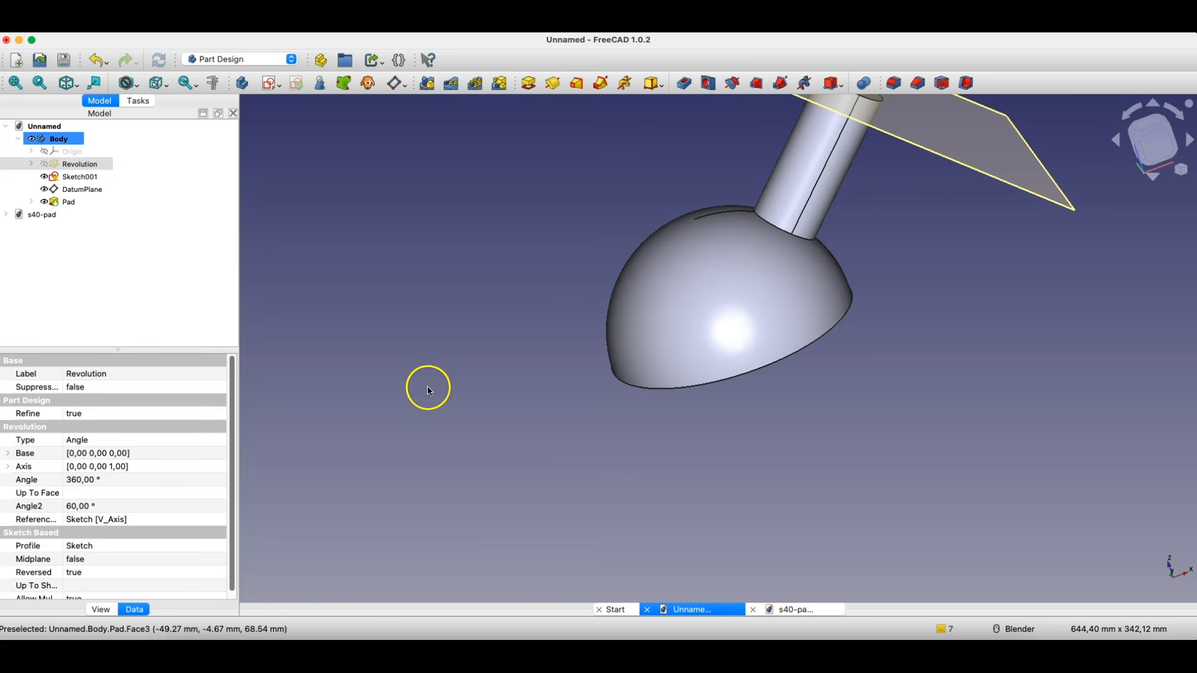